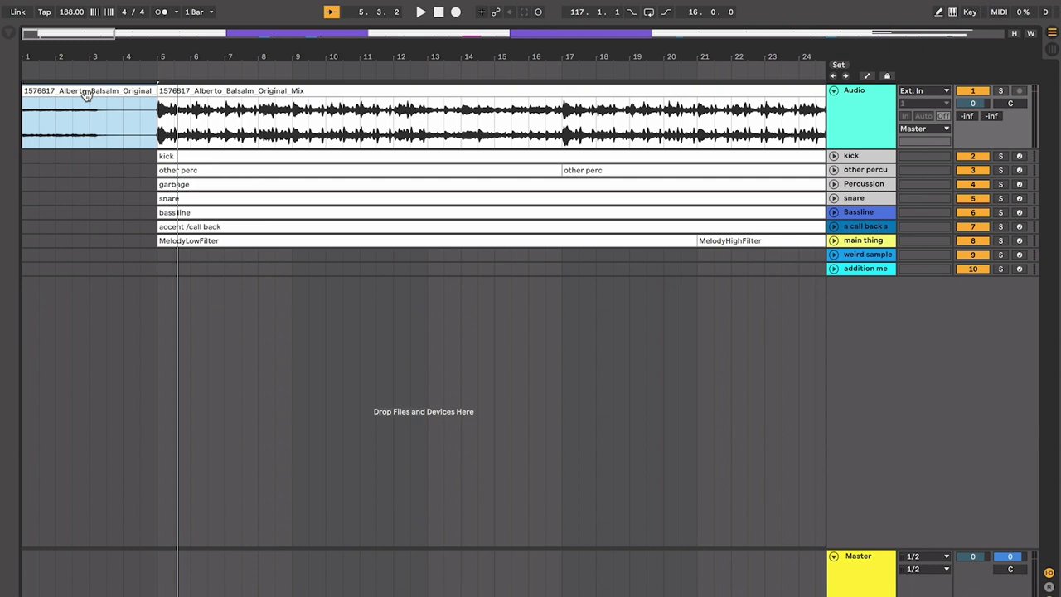
# Step: Unfold all tracks from kick through main thing so their MIDI notes show in the arrangement
pyautogui.click(853, 145)
pyautogui.click(854, 158)
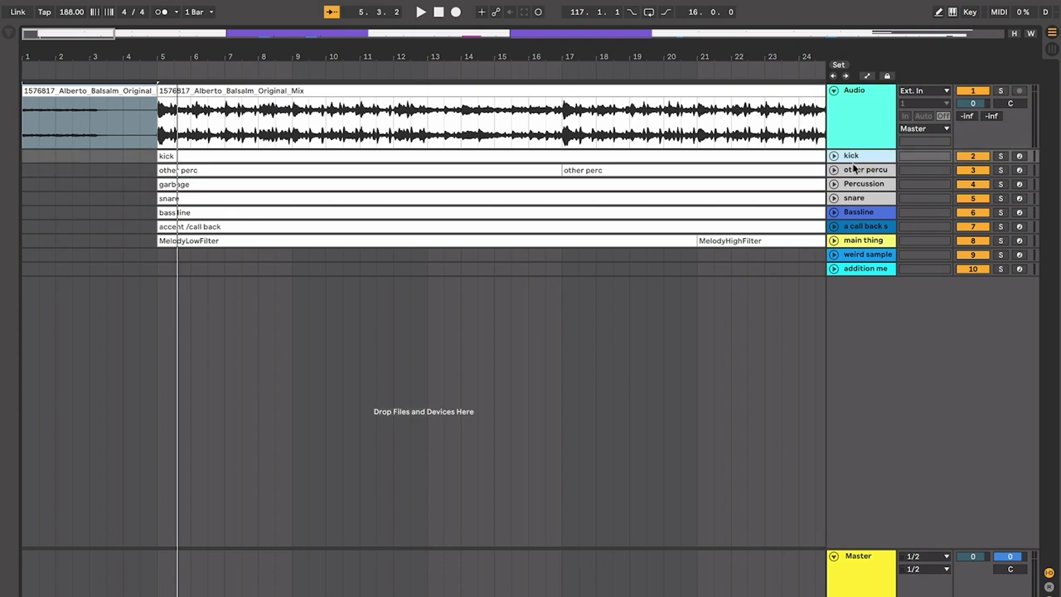
pyautogui.keyDown('shift'); pyautogui.click(864, 241); pyautogui.keyUp('shift')
pyautogui.click(834, 226)
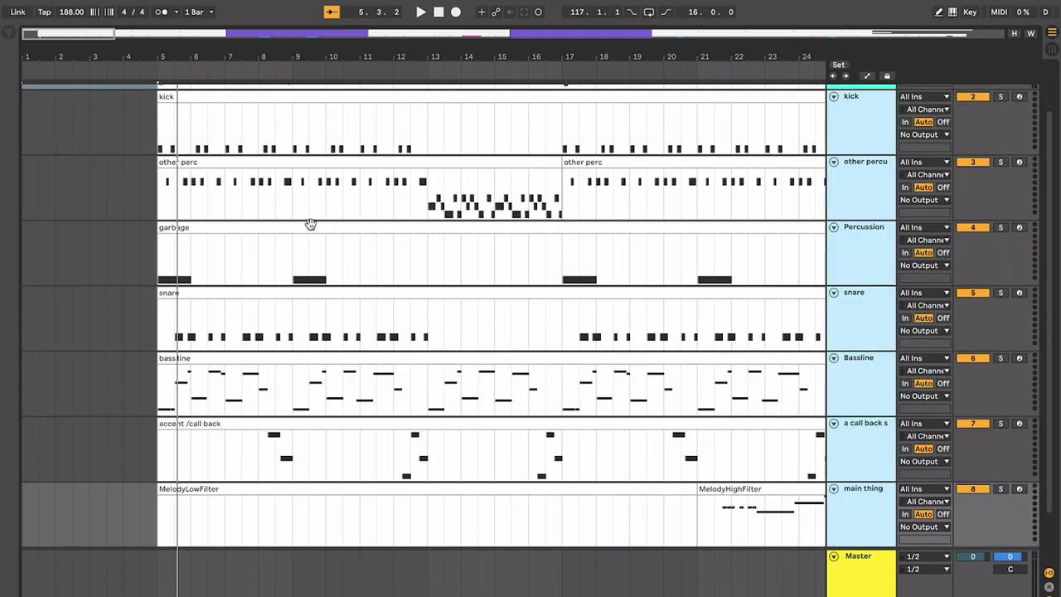
# Step: Look over the sections of the whole arrangement, selecting the kick clips one after another from bar 53 to bar 161
pyautogui.click(238, 200)
pyautogui.scroll(-5, 494, 295)
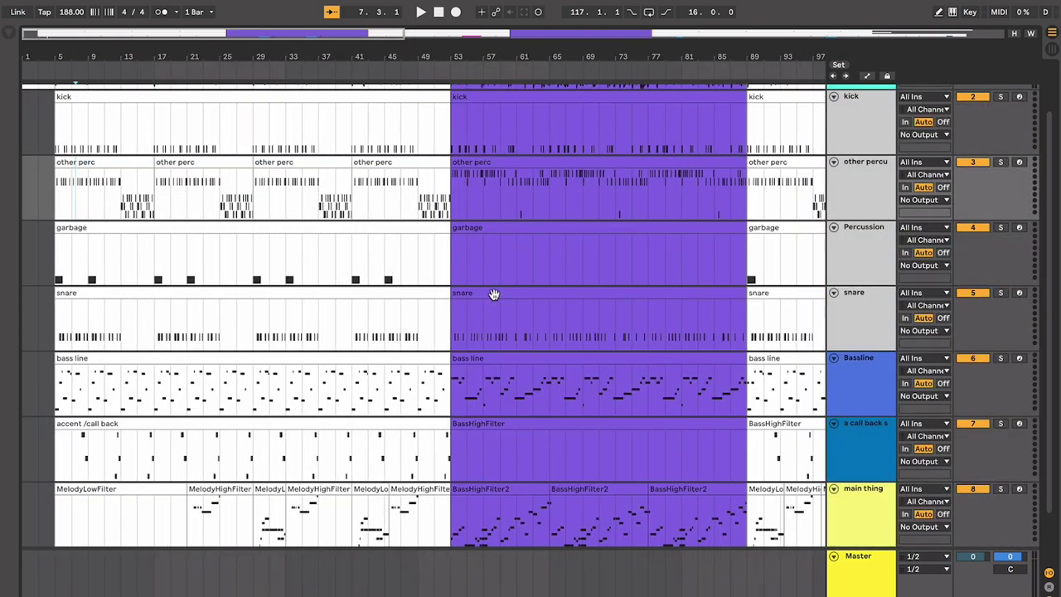
pyautogui.scroll(3, 465, 306)
pyautogui.scroll(-5, 465, 306)
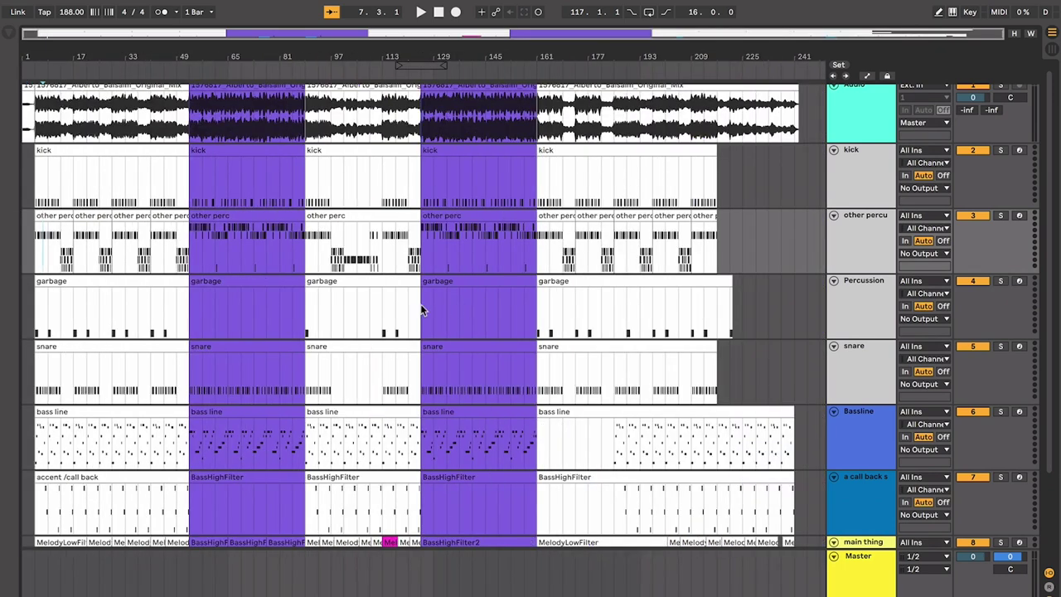
pyautogui.click(204, 152)
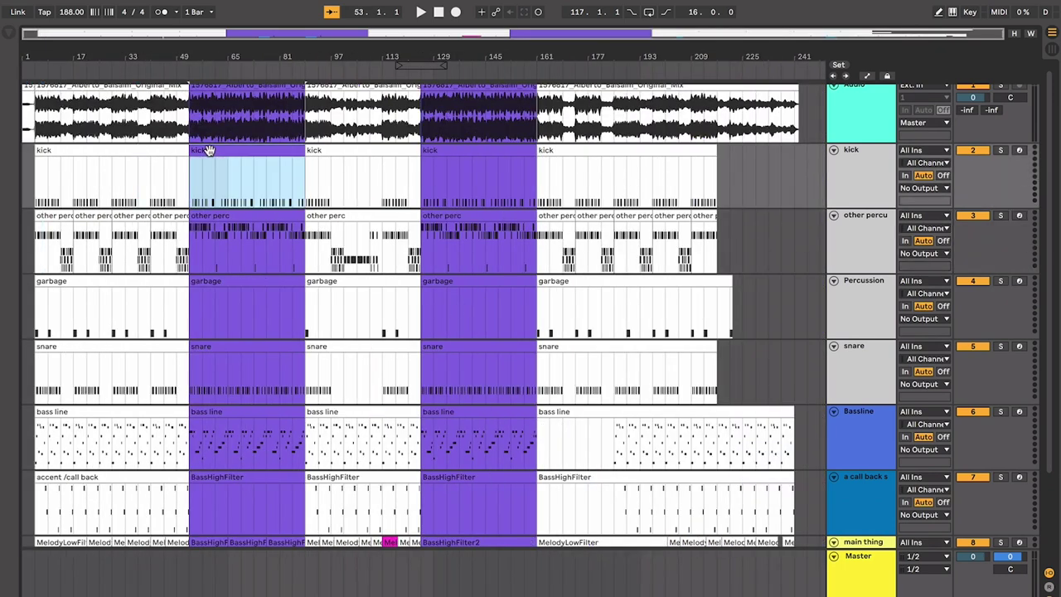
pyautogui.click(319, 151)
pyautogui.click(453, 156)
pyautogui.click(544, 151)
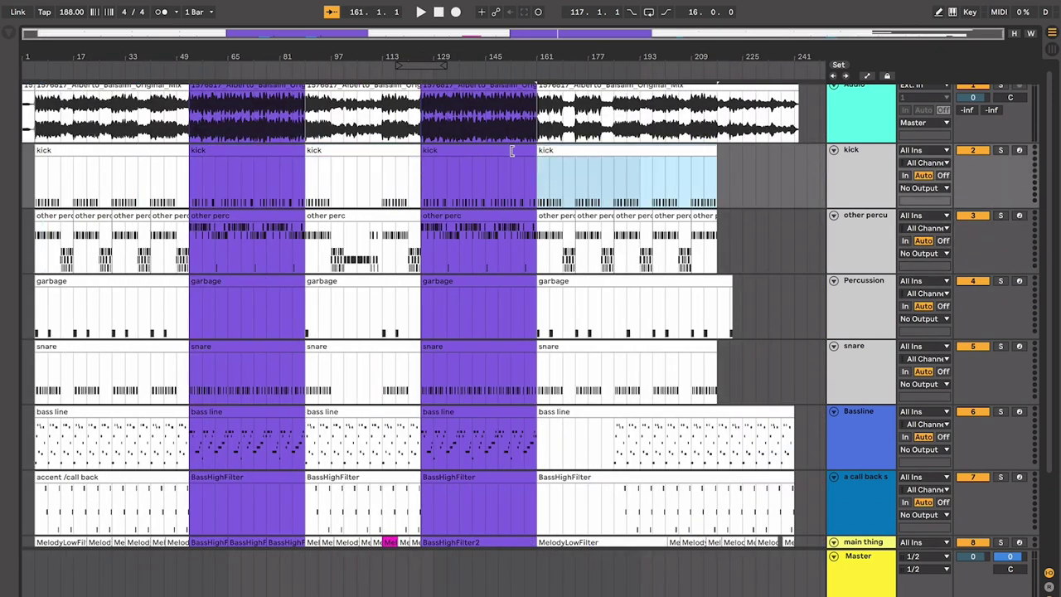
# Step: Select the first clip on the kick track, starting at bar 5
pyautogui.click(158, 161)
pyautogui.scroll(-2, 159, 161)
pyautogui.scroll(3, 157, 159)
pyautogui.scroll(6, 156, 157)
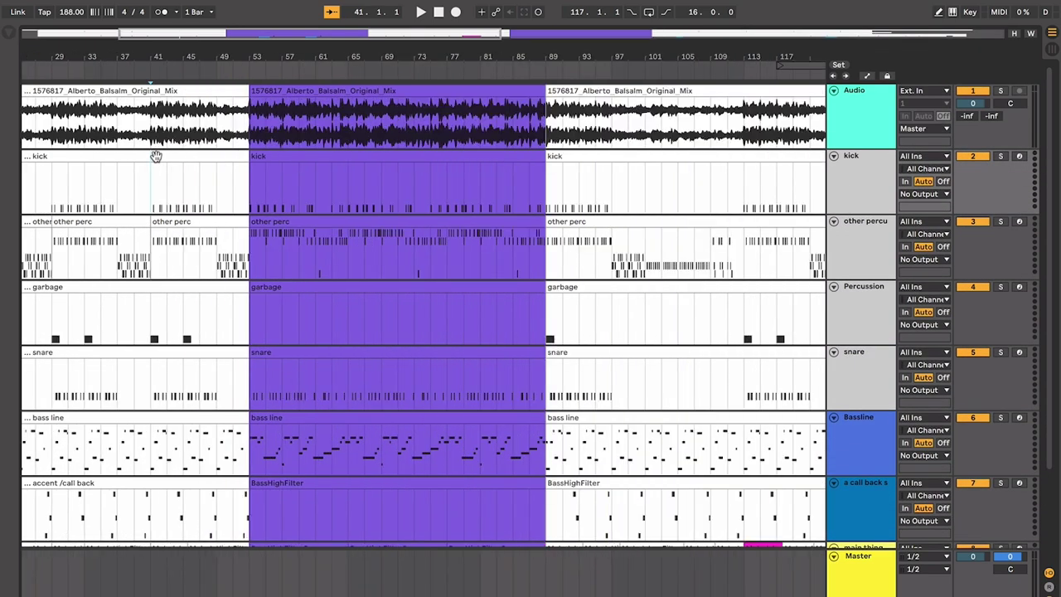
pyautogui.hscroll(-5, 156, 157)
pyautogui.click(158, 156)
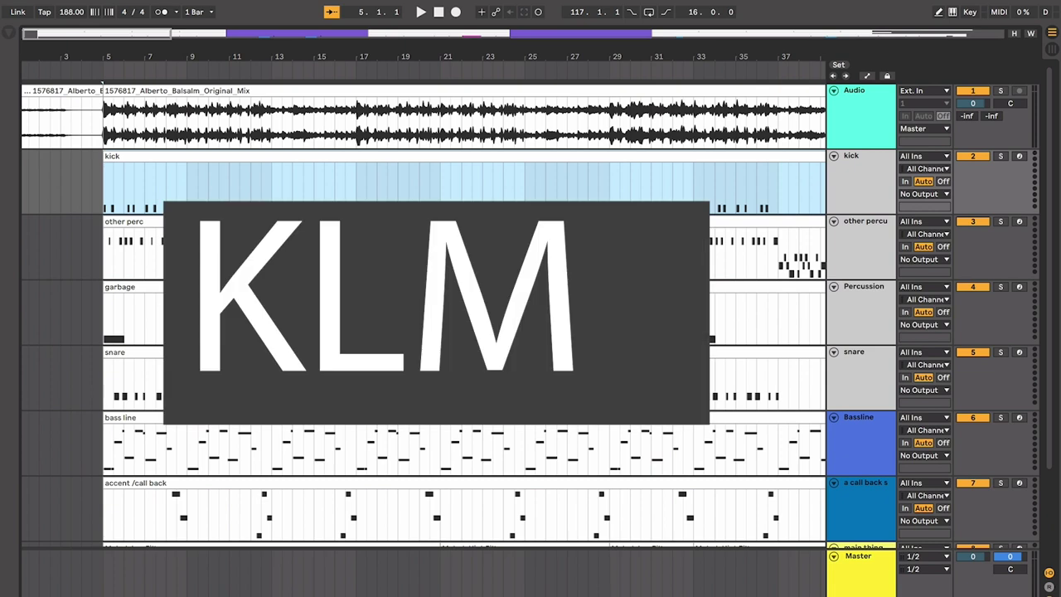
# Step: Compare the opening section with the purple section and place the insert marker at bar 29 on the other percussion track
pyautogui.hscroll(3, 336, 248)
pyautogui.hscroll(-1, 336, 249)
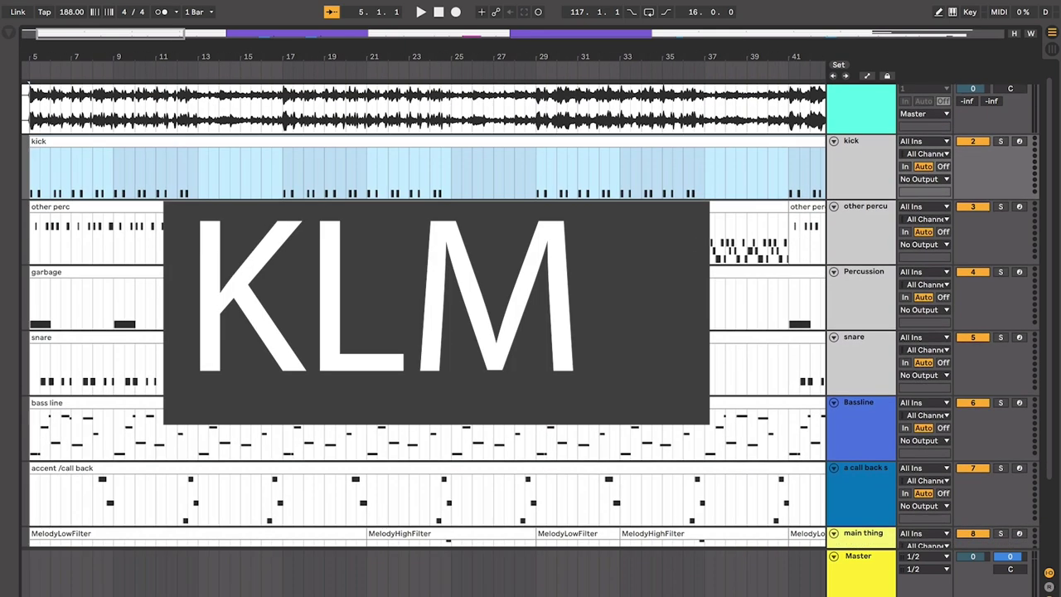
pyautogui.scroll(-5, 336, 249)
pyautogui.scroll(1, 336, 247)
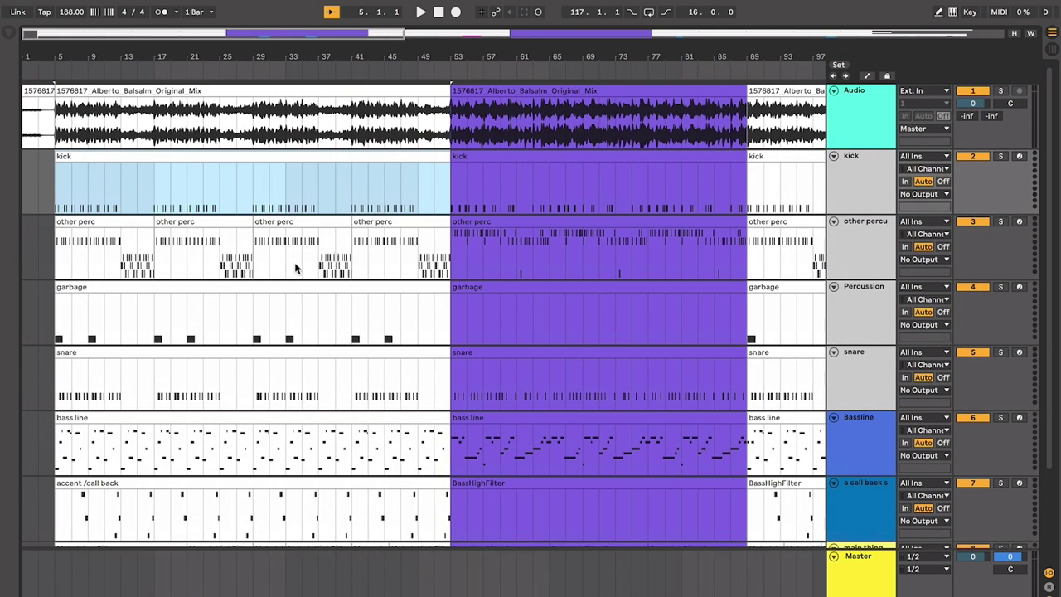
pyautogui.scroll(-5, 294, 267)
pyautogui.scroll(5, 294, 267)
pyautogui.click(254, 263)
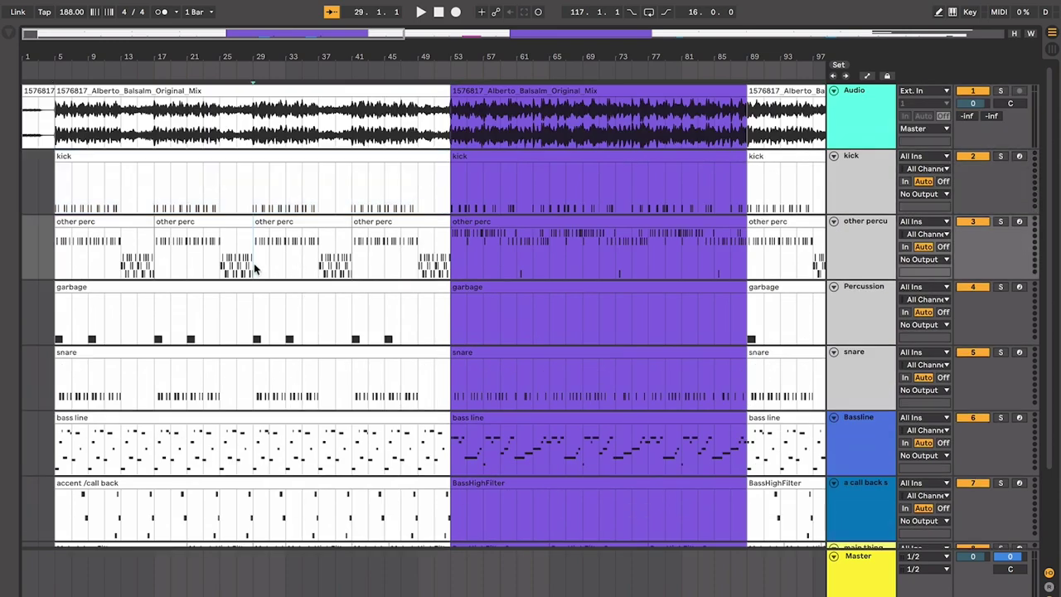
# Step: Examine the opening drum patterns closely and place the insert marker at bar 13 on the kick track
pyautogui.press('+')
pyautogui.press('+')
pyautogui.hscroll(-15, 254, 267)
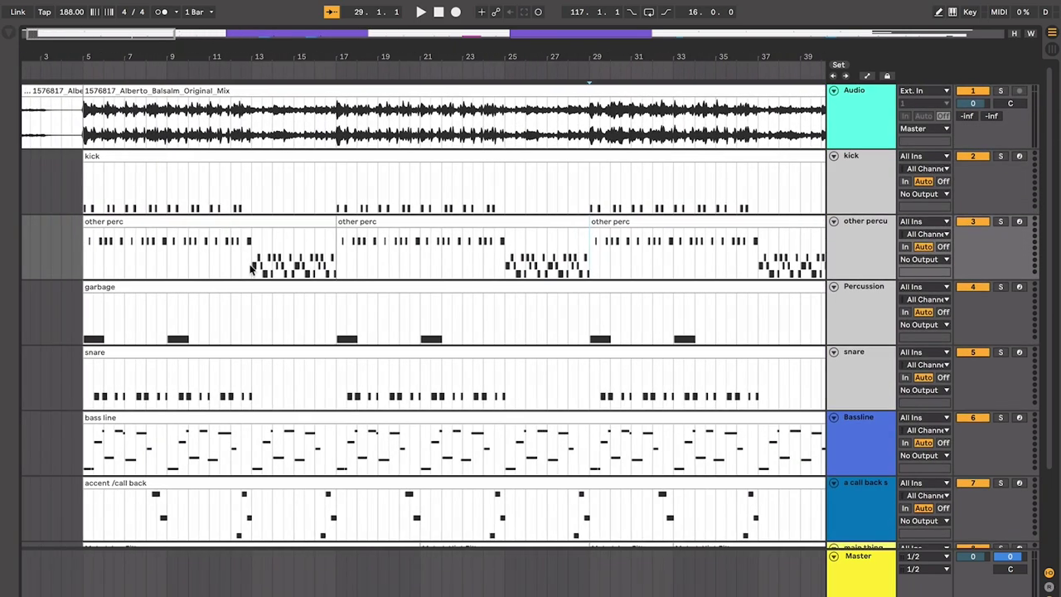
pyautogui.scroll(-3, 252, 270)
pyautogui.scroll(3, 251, 269)
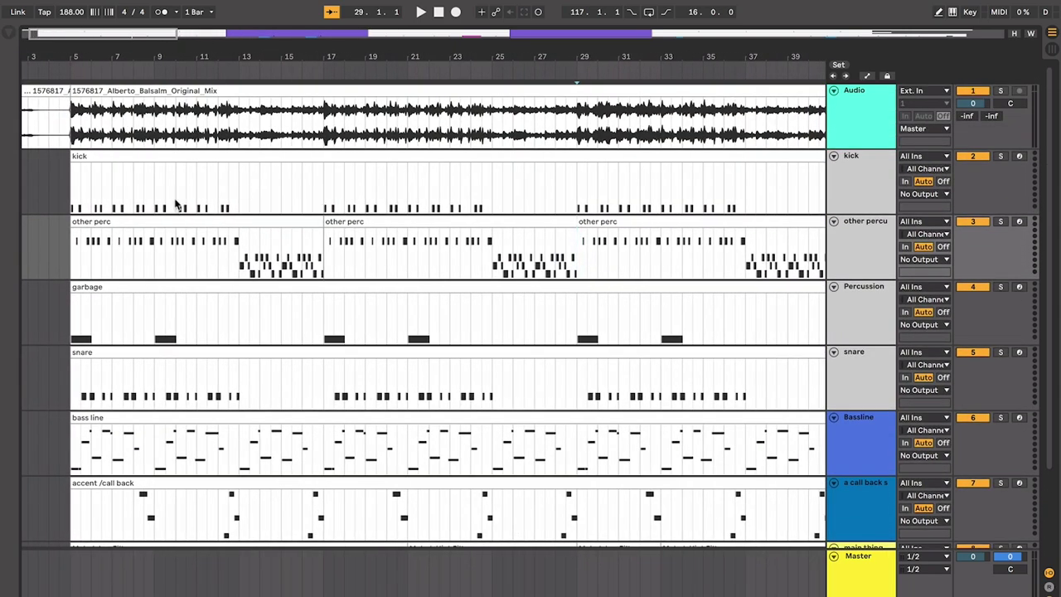
pyautogui.click(247, 202)
pyautogui.hscroll(-1, 235, 199)
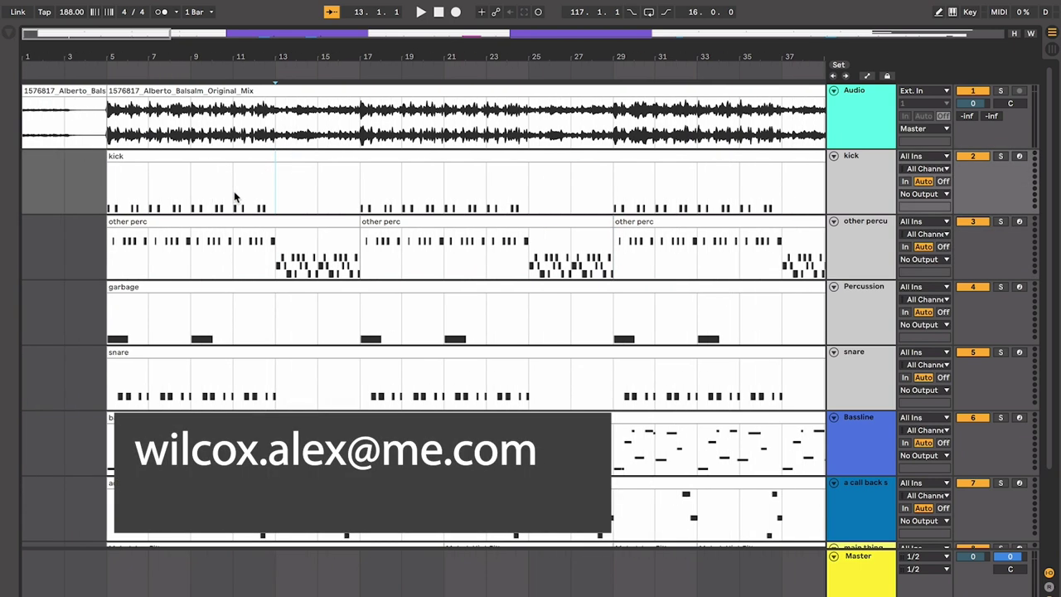
# Step: Select the quiet intro of the Audio track from bar 1 to bar 5
pyautogui.click(114, 190)
pyautogui.click(114, 194)
pyautogui.moveTo(107, 131); pyautogui.dragTo(23, 125)
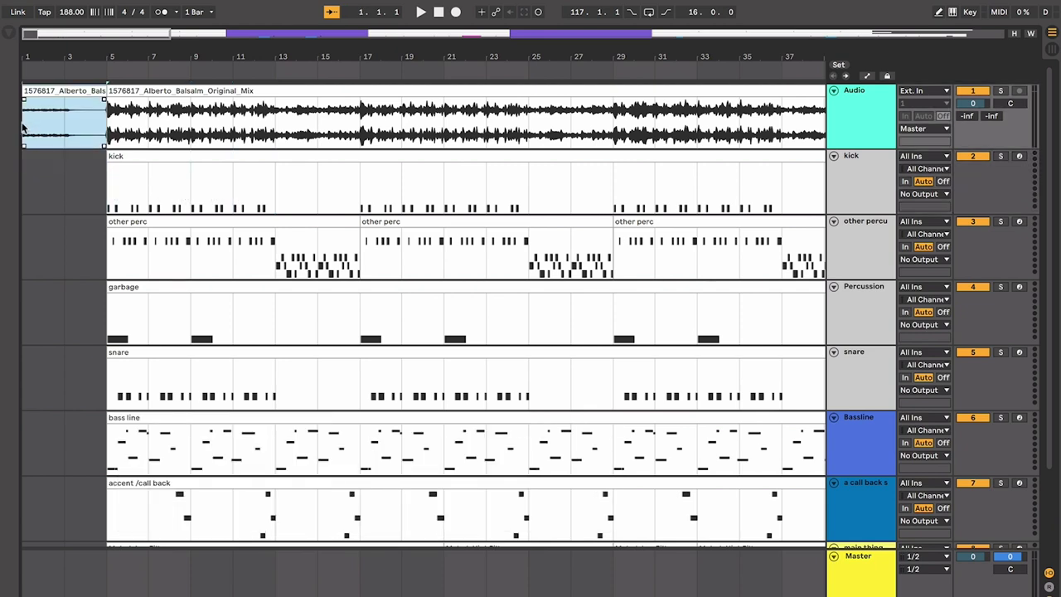
# Step: Place the insert marker at bar 5 on the Audio track and select the kick clip that starts there
pyautogui.click(85, 138)
pyautogui.press('+')
pyautogui.press('+')
pyautogui.hscroll(1, 87, 138)
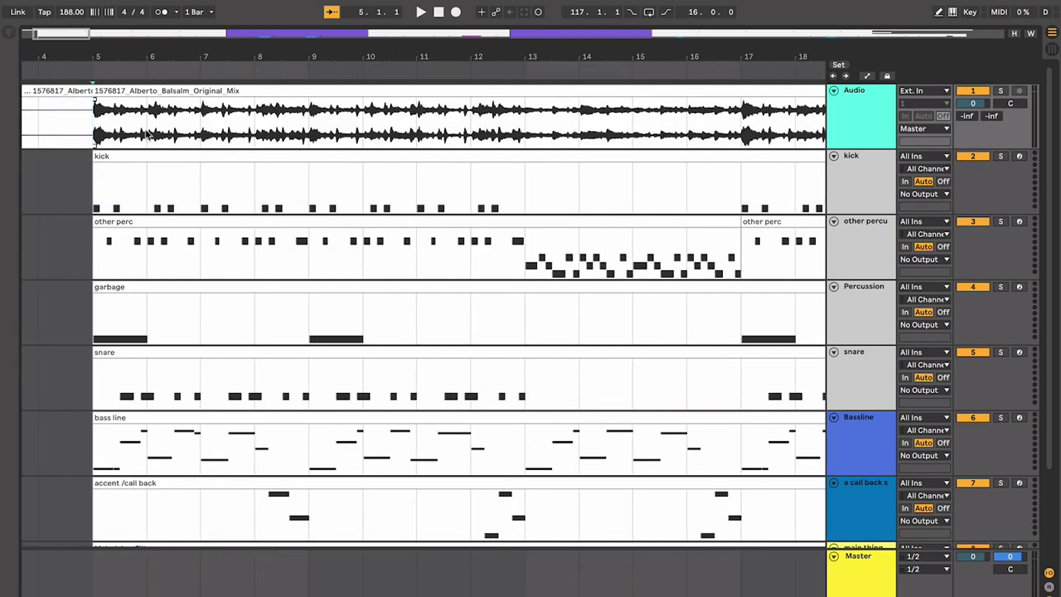
pyautogui.click(171, 160)
pyautogui.hscroll(1, 203, 170)
pyautogui.scroll(-1, 208, 173)
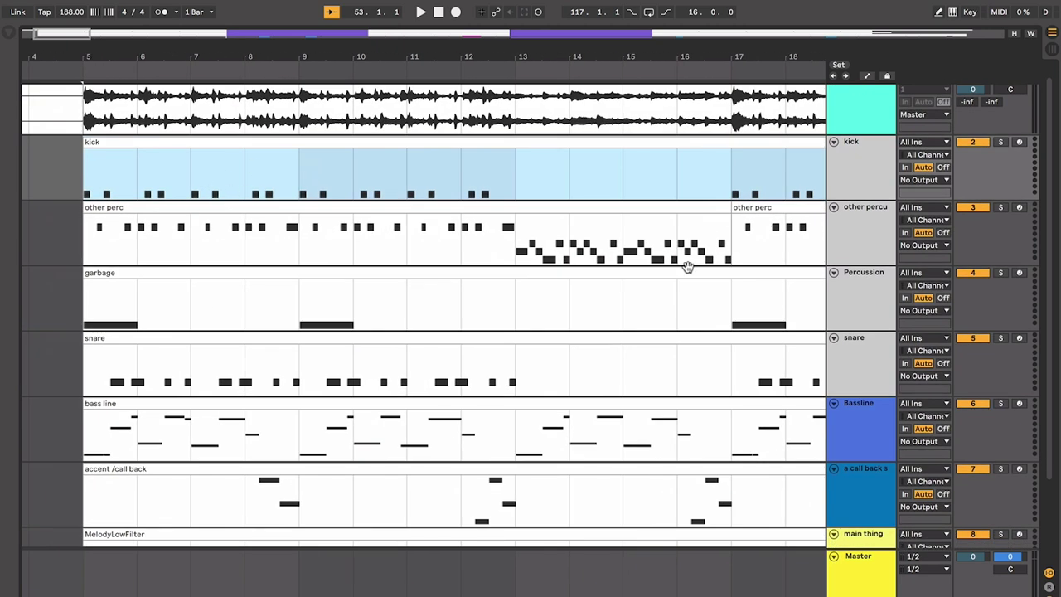
# Step: Select the first other perc clip, spanning bars 5 to 17
pyautogui.click(821, 223)
pyautogui.click(844, 223)
pyautogui.click(529, 216)
pyautogui.click(500, 207)
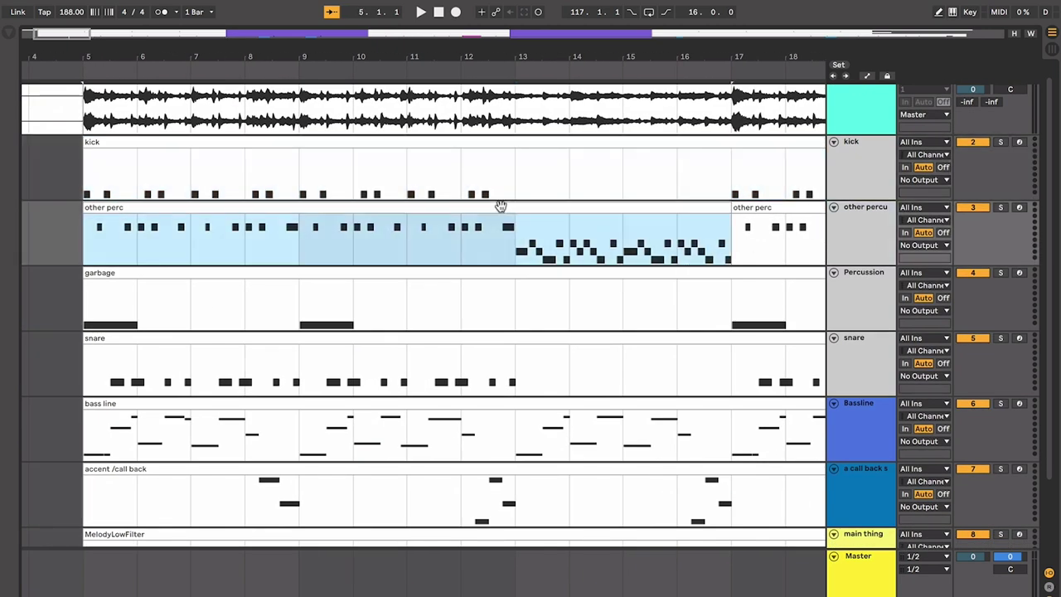
pyautogui.click(504, 235)
# Step: Move the snare track directly below the kick track and select the garbage clip on the Percussion track
pyautogui.moveTo(867, 361); pyautogui.dragTo(870, 226)
pyautogui.click(864, 340)
pyautogui.click(141, 340)
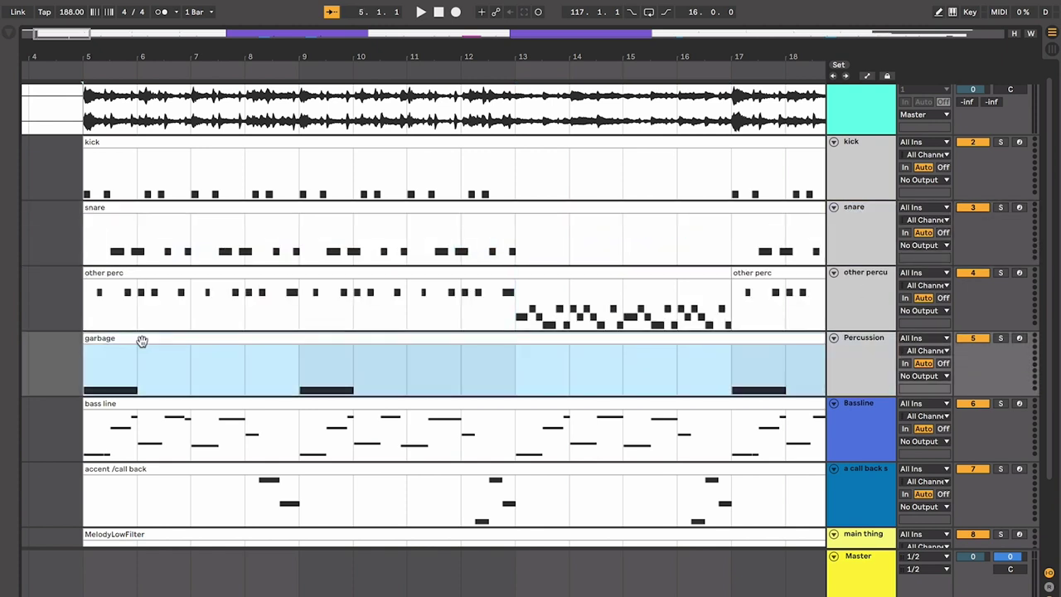
# Step: Play the opening briefly, look over the lower tracks and select the Bassline track
pyautogui.press('space')
pyautogui.press('space')
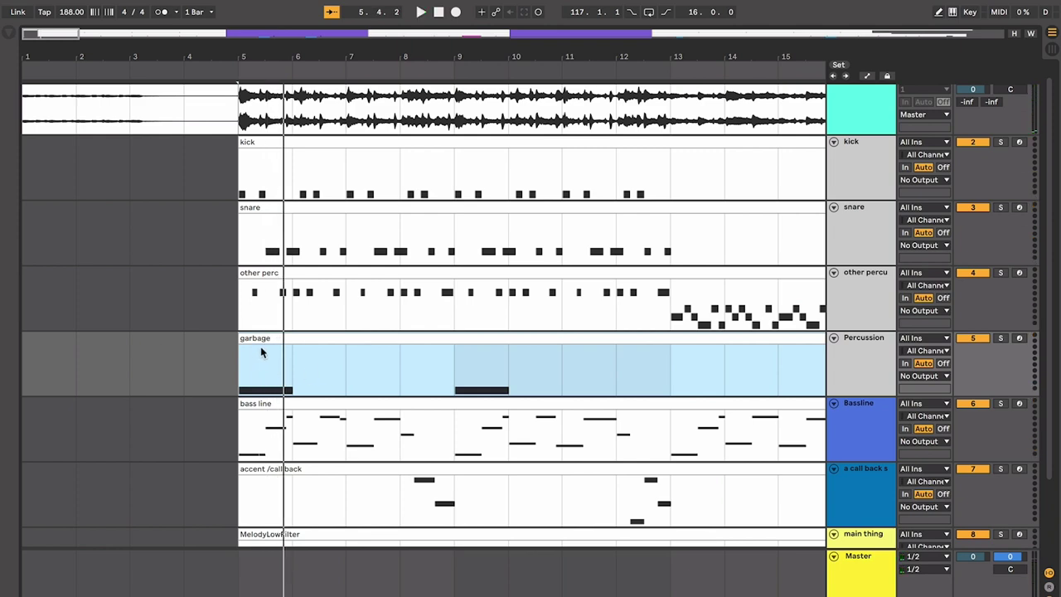
pyautogui.scroll(-2, 260, 345)
pyautogui.hscroll(2, 261, 344)
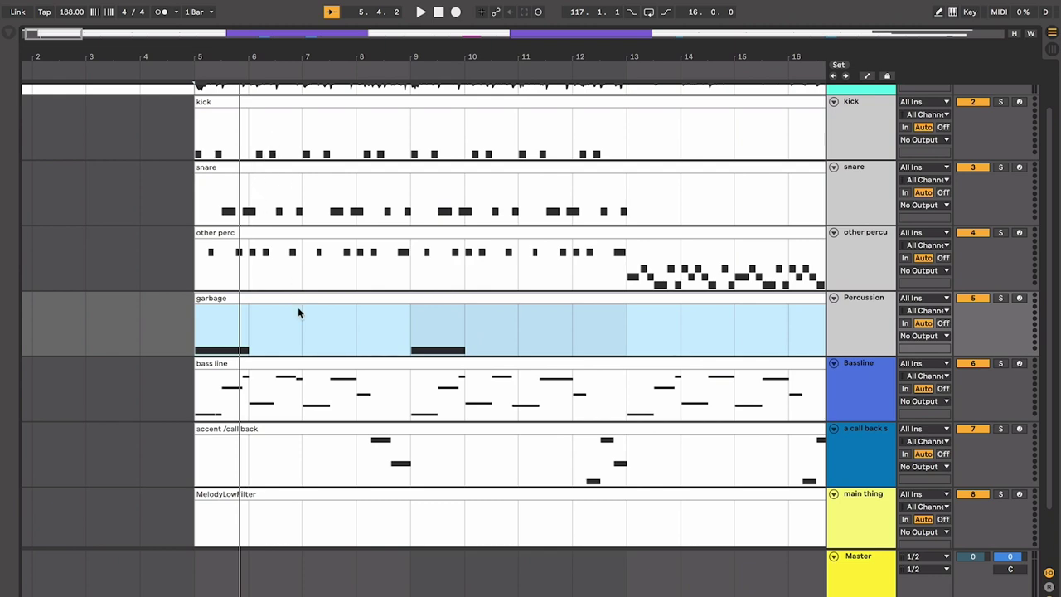
pyautogui.scroll(-2, 298, 307)
pyautogui.click(855, 369)
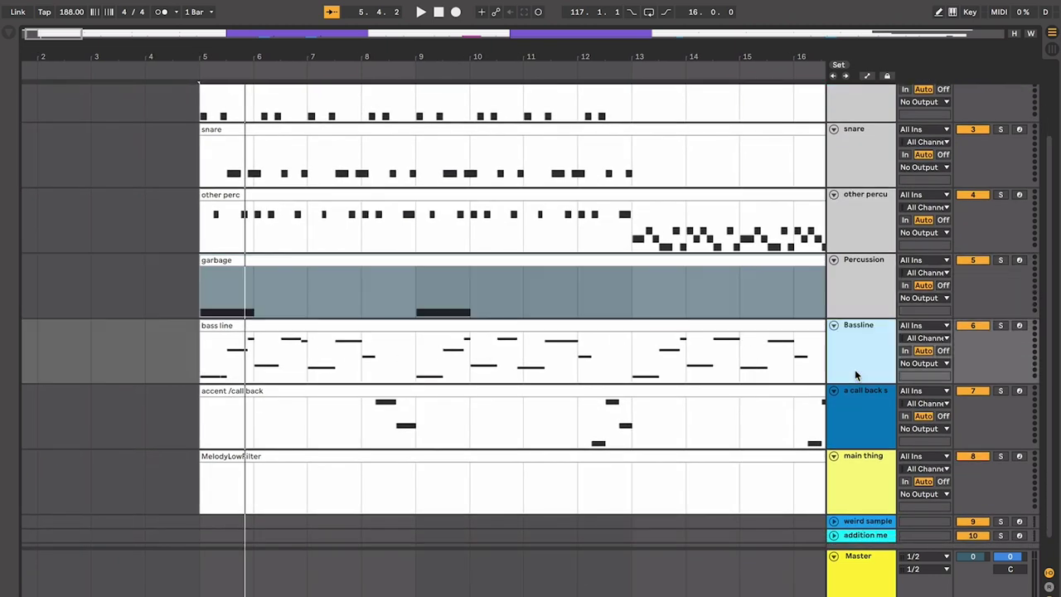
pyautogui.scroll(-1, 855, 369)
pyautogui.scroll(2, 431, 326)
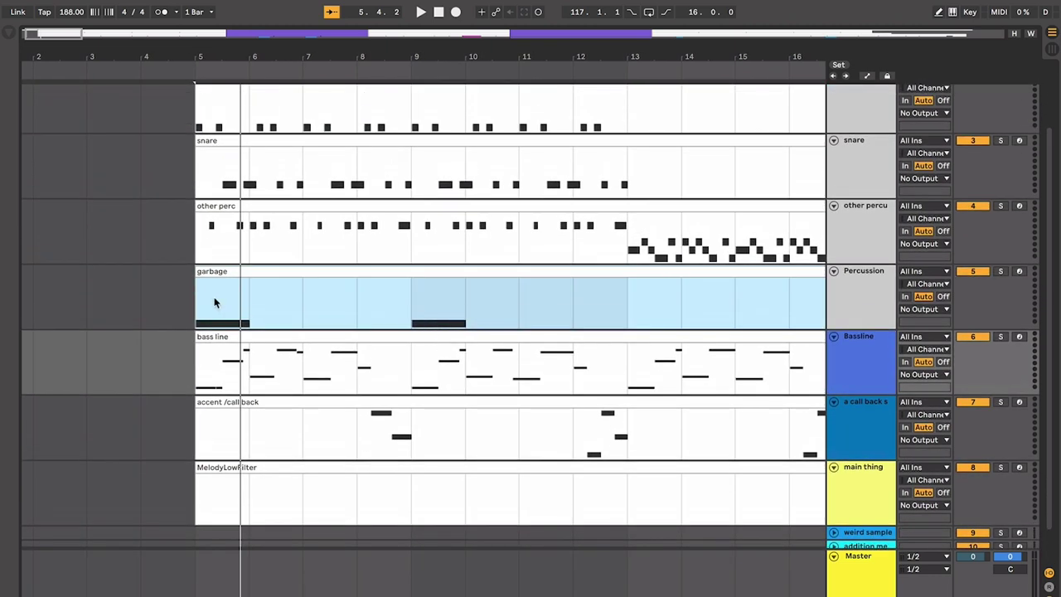
# Step: Play the arrangement from bar 5 to listen to the opening drum and bass patterns
pyautogui.click(201, 301)
pyautogui.scroll(4, 194, 301)
pyautogui.press('space')
pyautogui.press('+')
pyautogui.press('+')
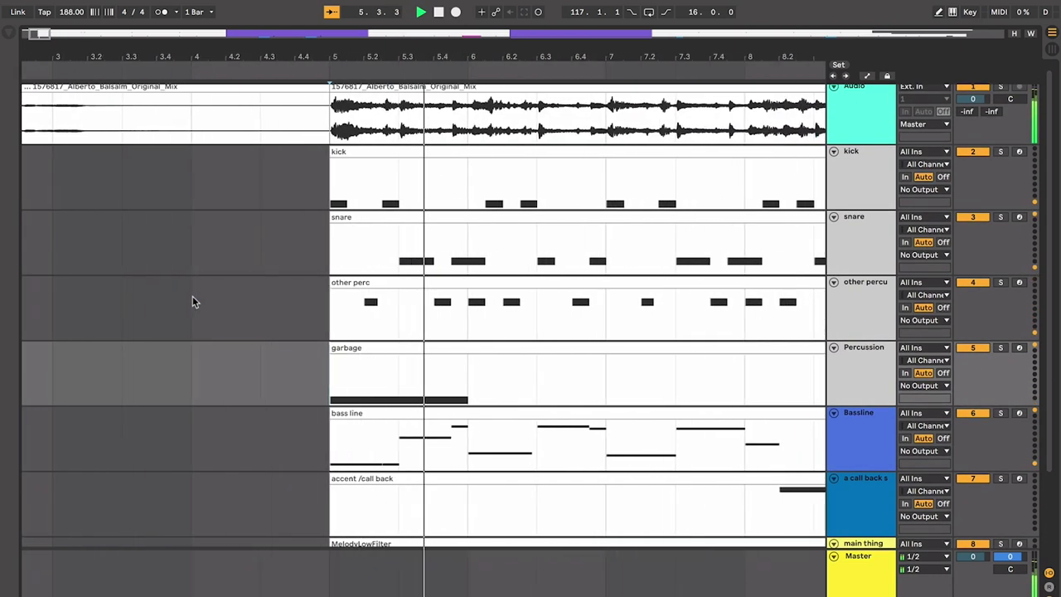
pyautogui.scroll(-1, 192, 296)
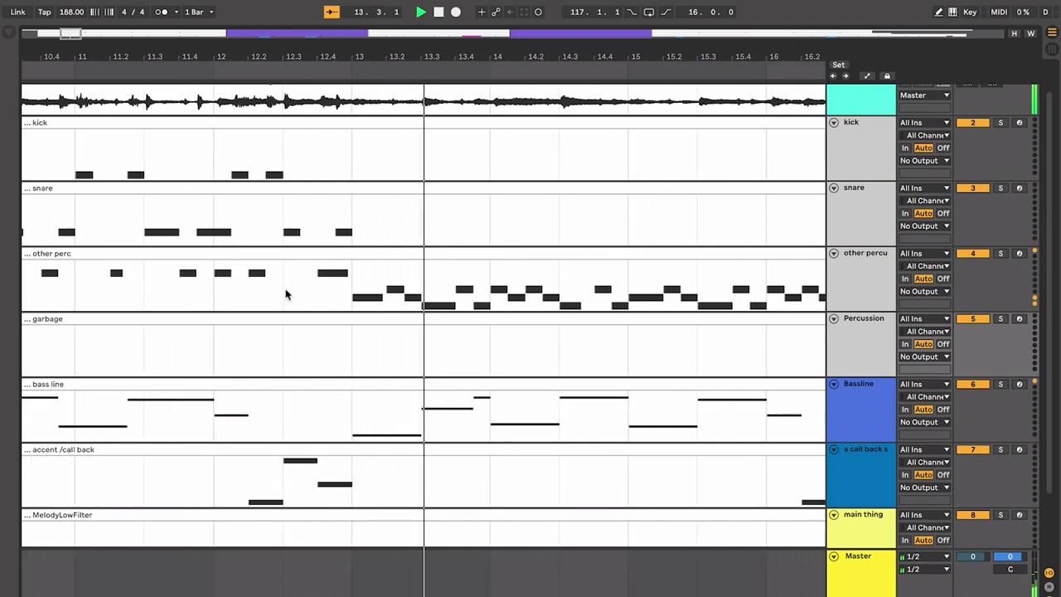
# Step: Select the other perc pattern from bar 13 to bar 17 during playback and stop the playback
pyautogui.click(310, 290)
pyautogui.hscroll(2, 521, 279)
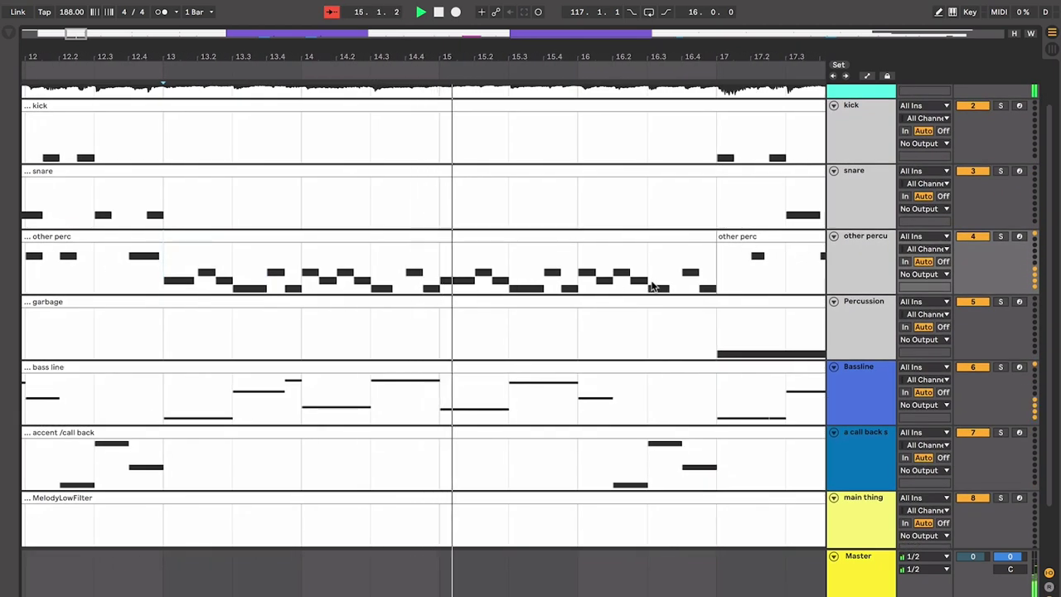
pyautogui.click(525, 279)
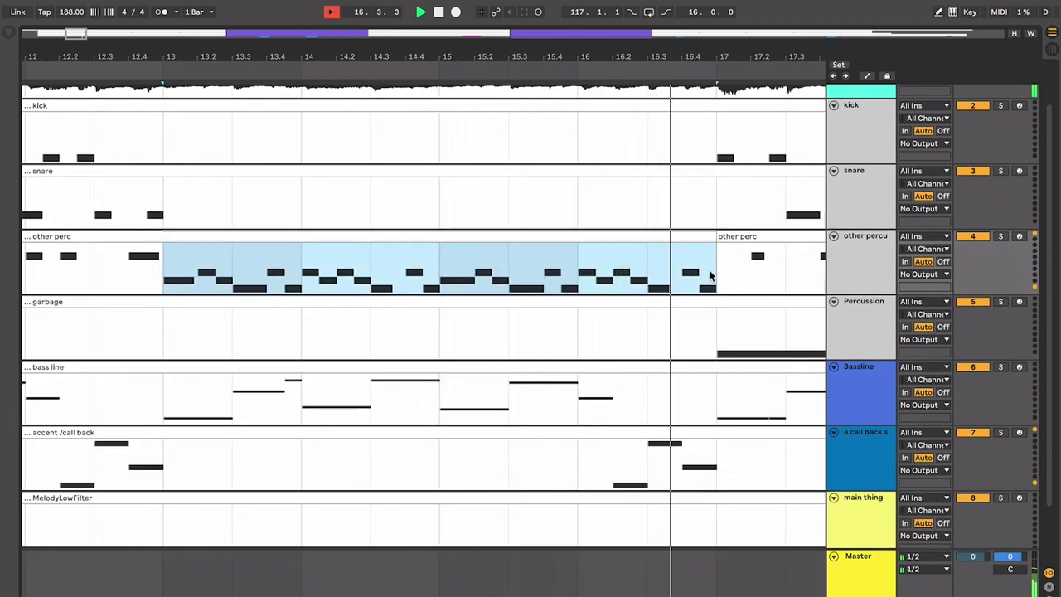
pyautogui.press('space')
pyautogui.press('-')
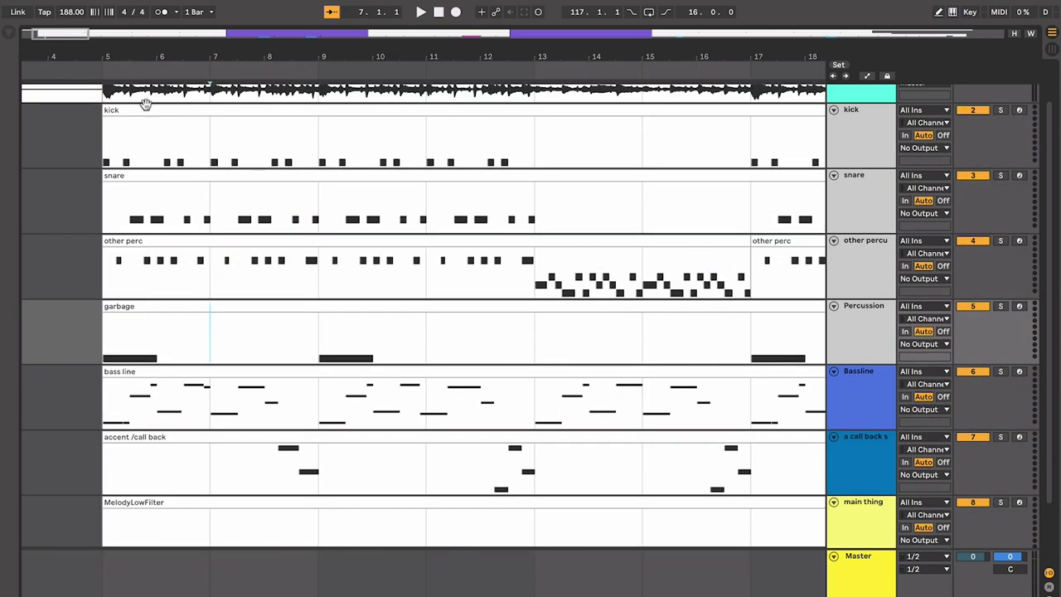
# Step: Select bars 5 to 17 across the kick, snare, other percussion and Percussion tracks
pyautogui.click(69, 16)
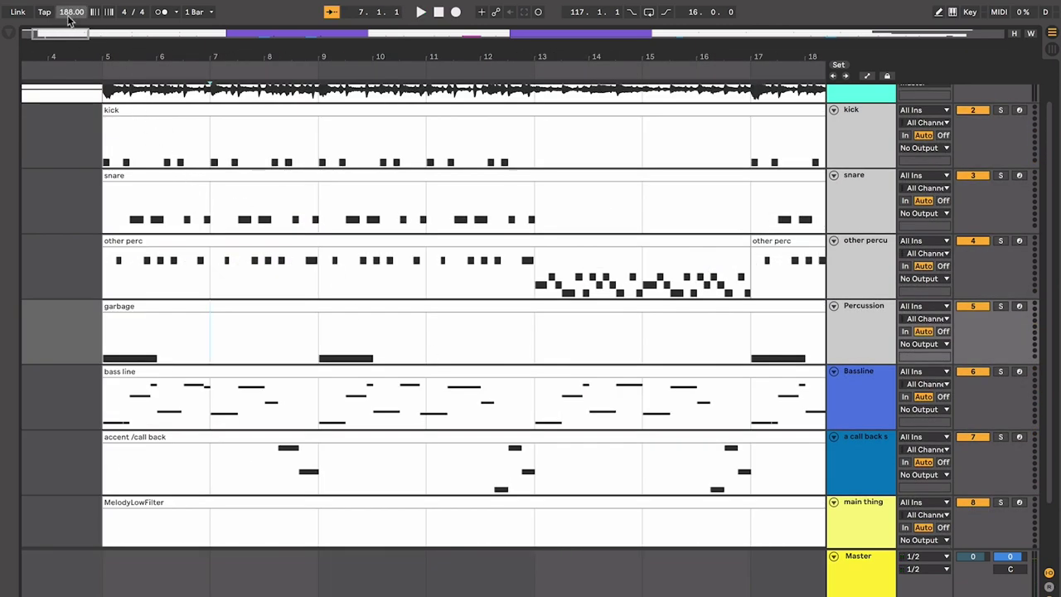
pyautogui.click(109, 139)
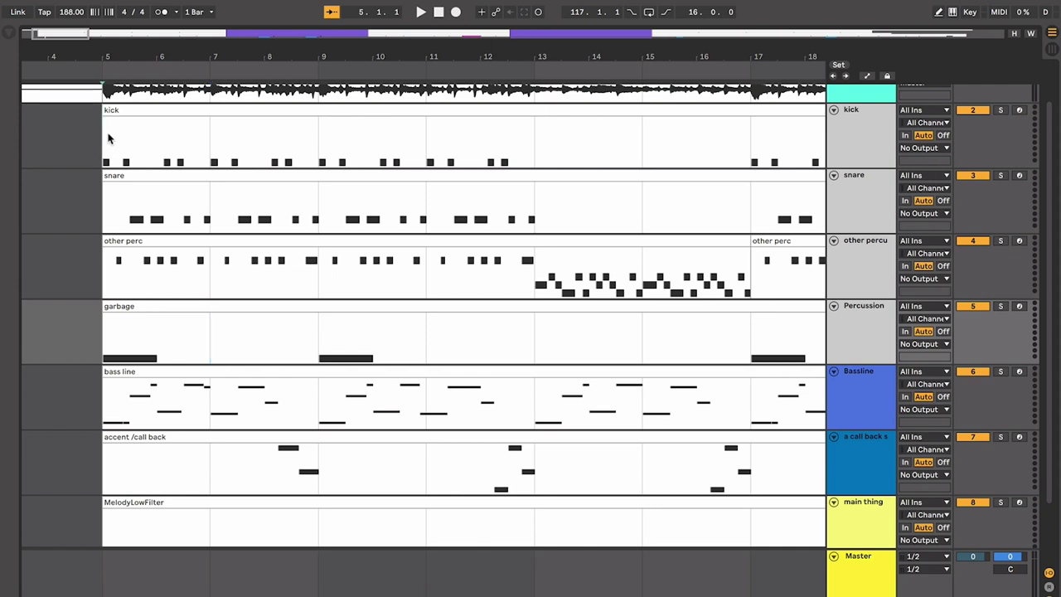
pyautogui.scroll(1, 108, 135)
pyautogui.moveTo(121, 168); pyautogui.dragTo(734, 383)
pyautogui.scroll(-3, 720, 382)
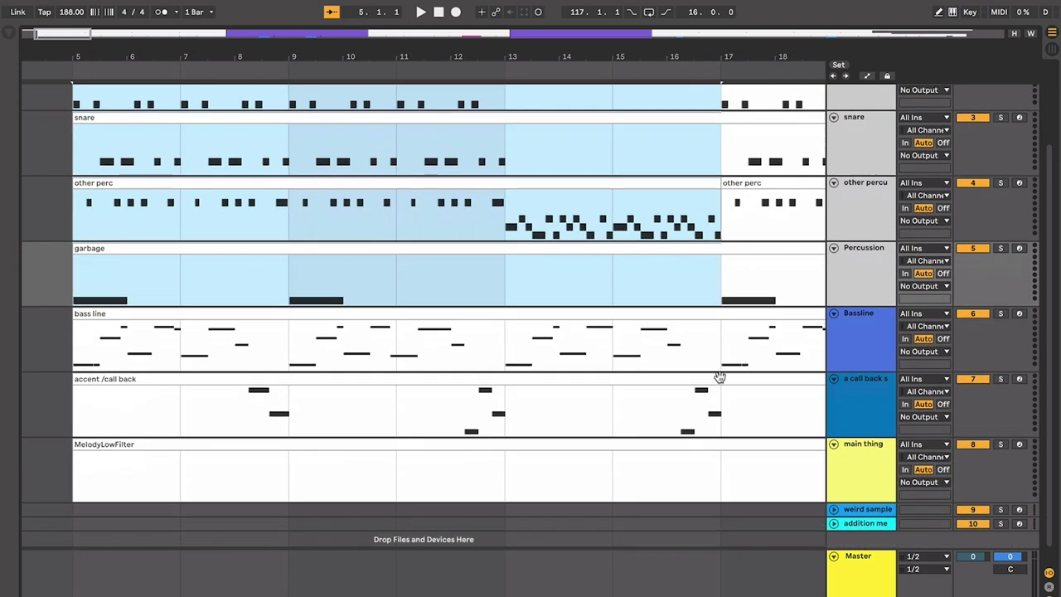
pyautogui.scroll(2, 721, 382)
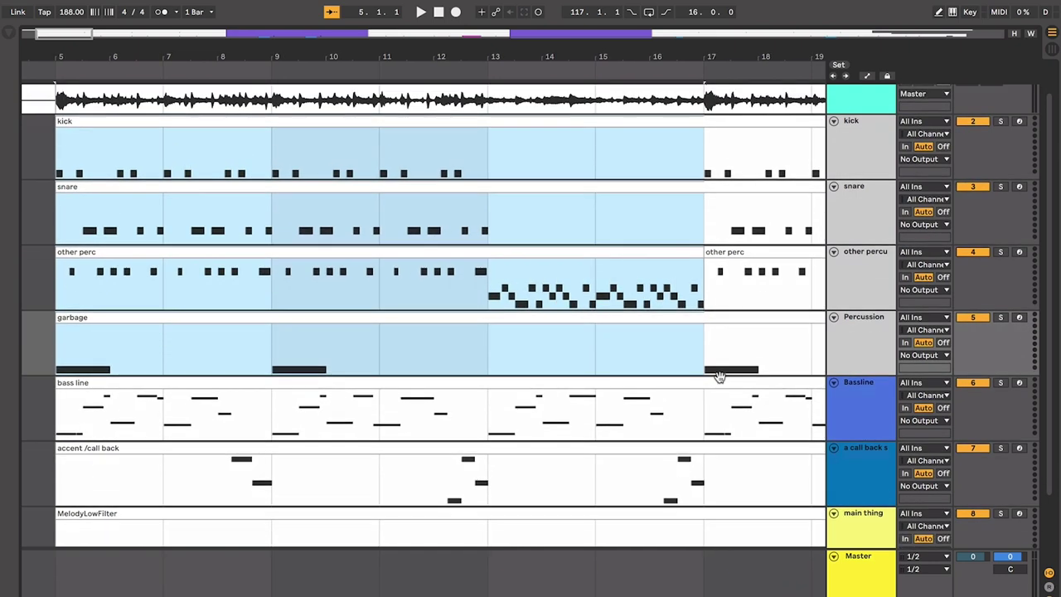
pyautogui.hscroll(-1, 721, 380)
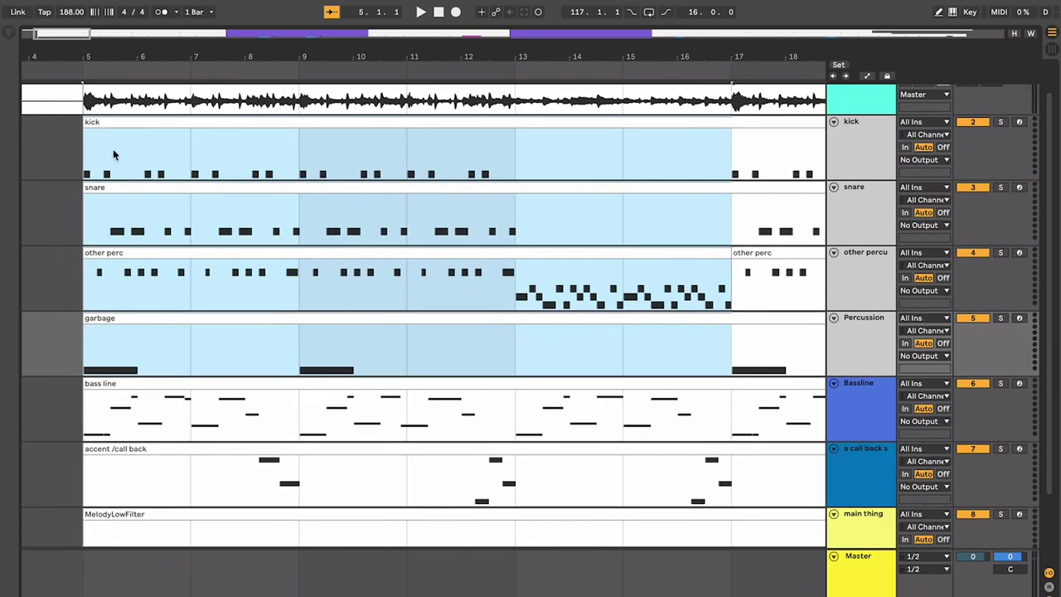
# Step: Select the repeating two-bar kick patterns one after another between bars 5 and 13
pyautogui.click(88, 156)
pyautogui.moveTo(88, 156); pyautogui.dragTo(216, 148)
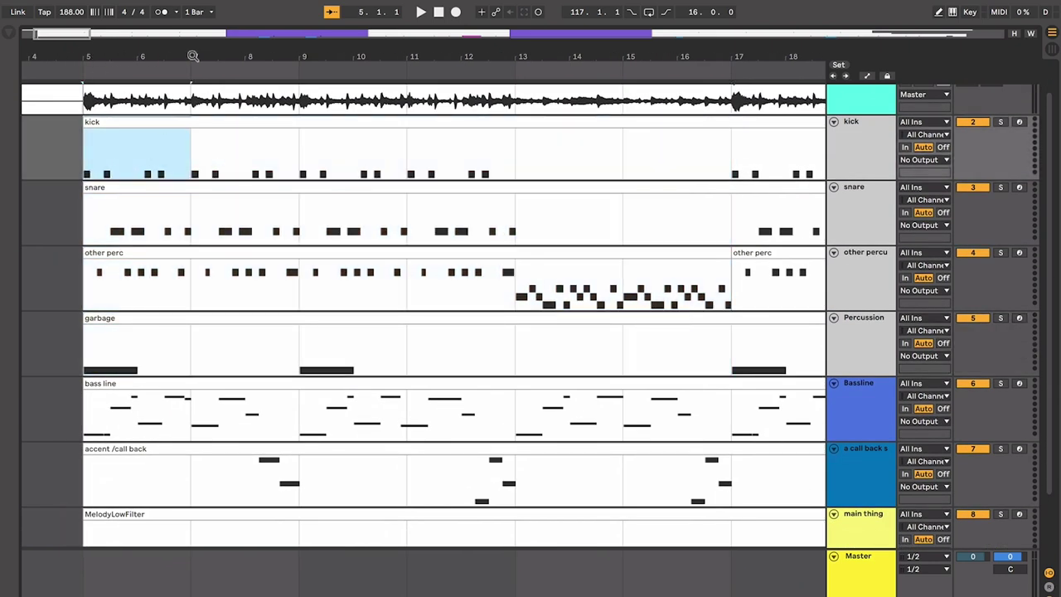
pyautogui.moveTo(102, 141); pyautogui.dragTo(176, 151)
pyautogui.moveTo(196, 158); pyautogui.dragTo(501, 159)
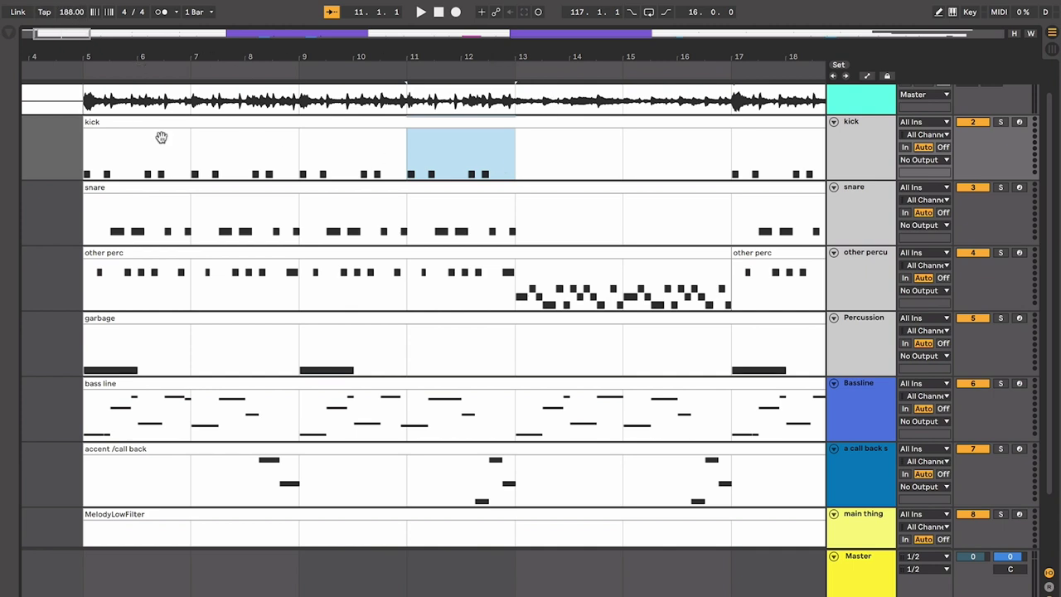
# Step: Select the kick track from bar 5 to bar 17 to examine its full cycle
pyautogui.click(89, 160)
pyautogui.moveTo(89, 160); pyautogui.dragTo(706, 169)
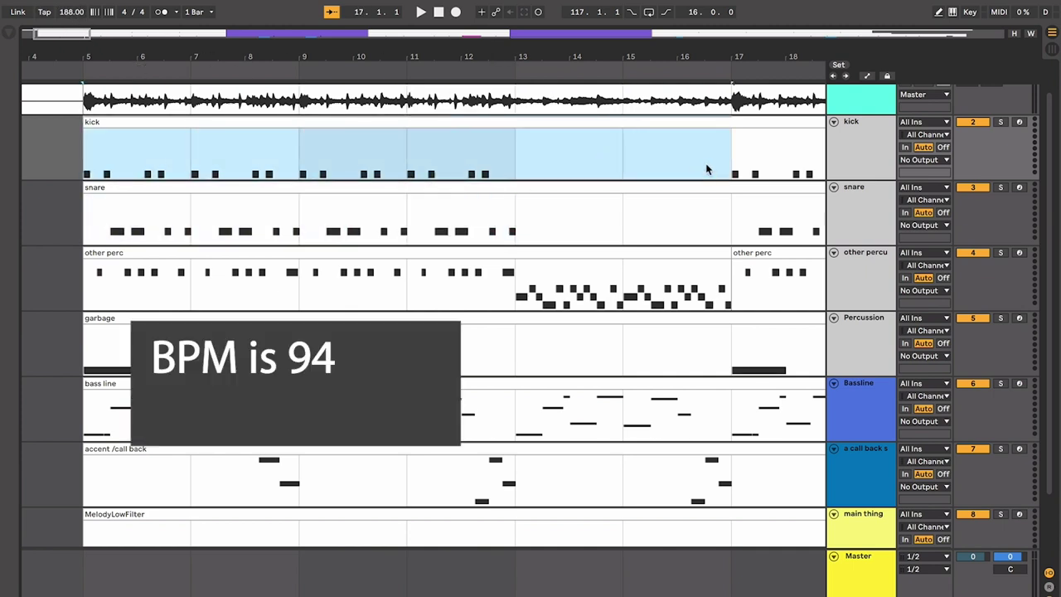
pyautogui.click(256, 181)
pyautogui.scroll(-2, 549, 282)
pyautogui.scroll(2, 549, 286)
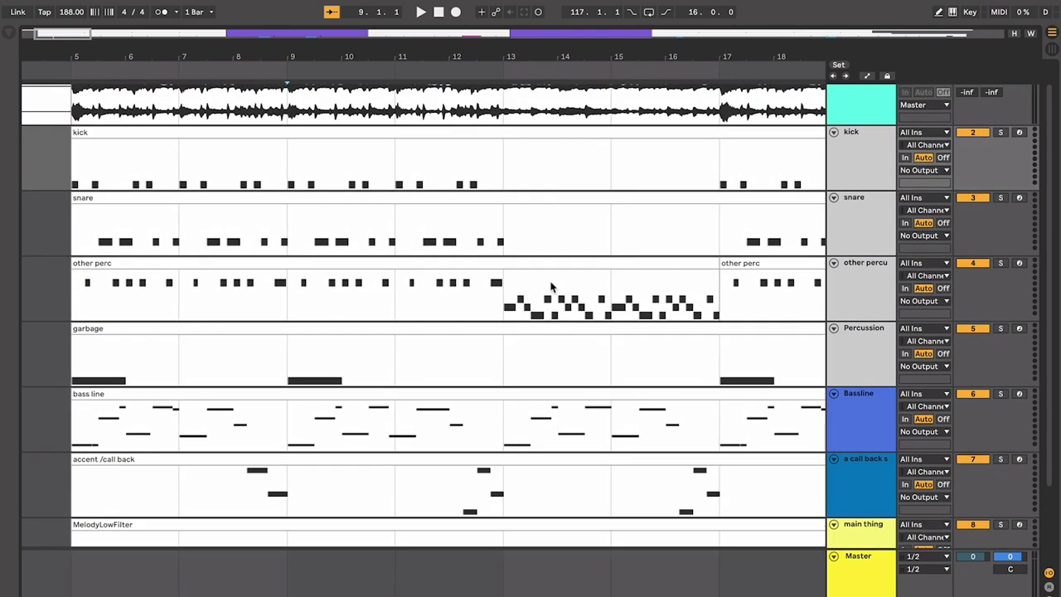
# Step: Play the arrangement from bar 5 and stop it during bar 6
pyautogui.hscroll(-2, 551, 286)
pyautogui.click(168, 176)
pyautogui.scroll(-2, 166, 176)
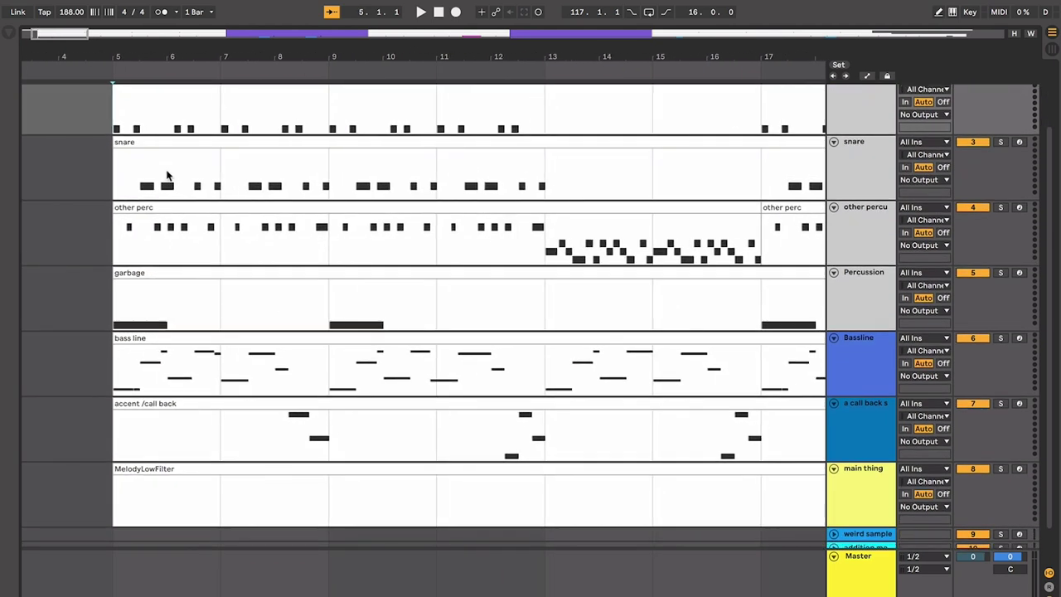
pyautogui.scroll(2, 167, 176)
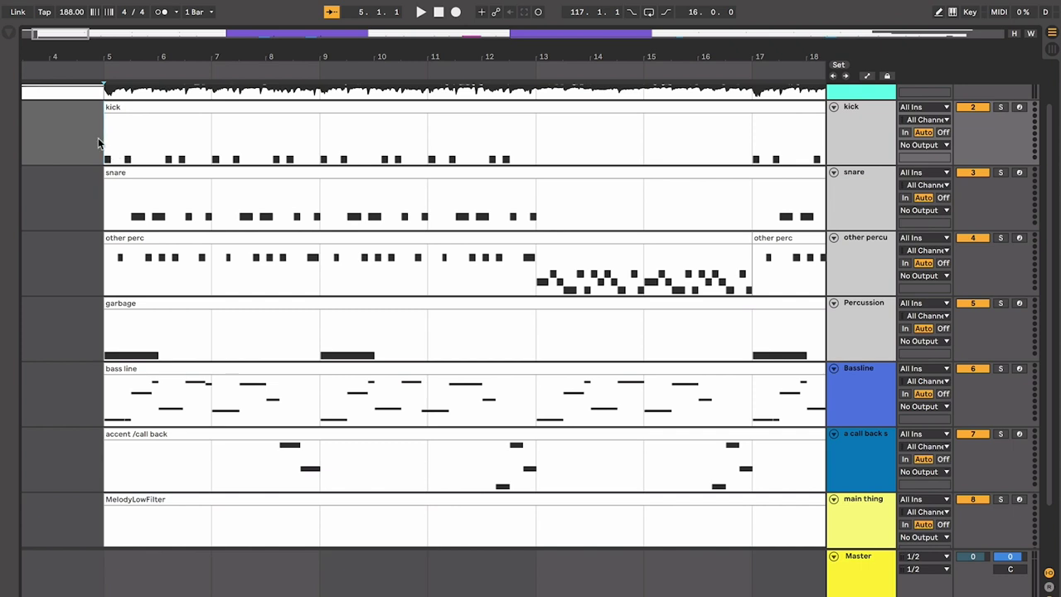
pyautogui.press('space')
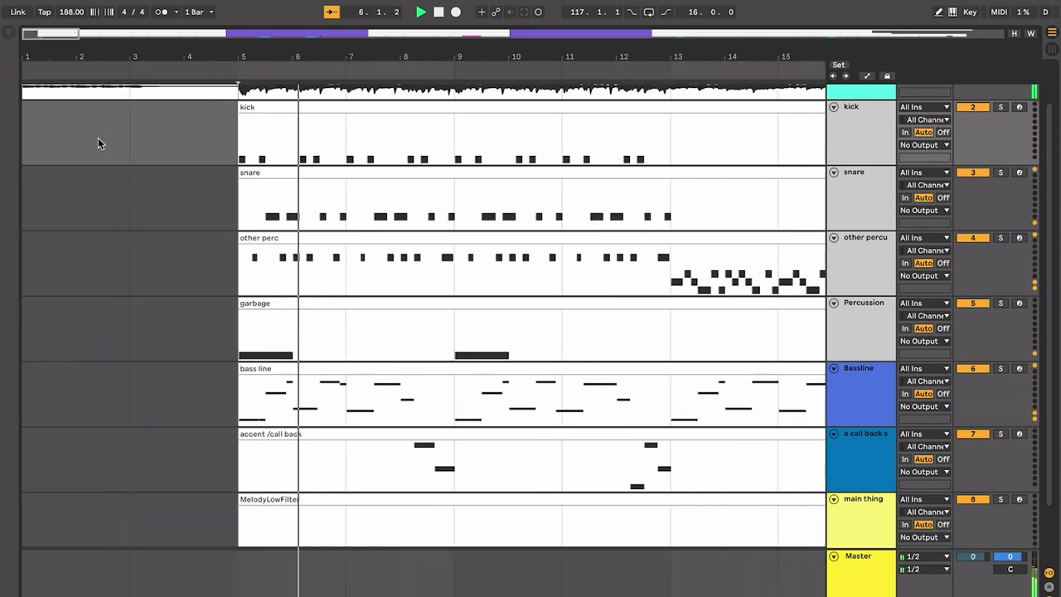
pyautogui.press('space')
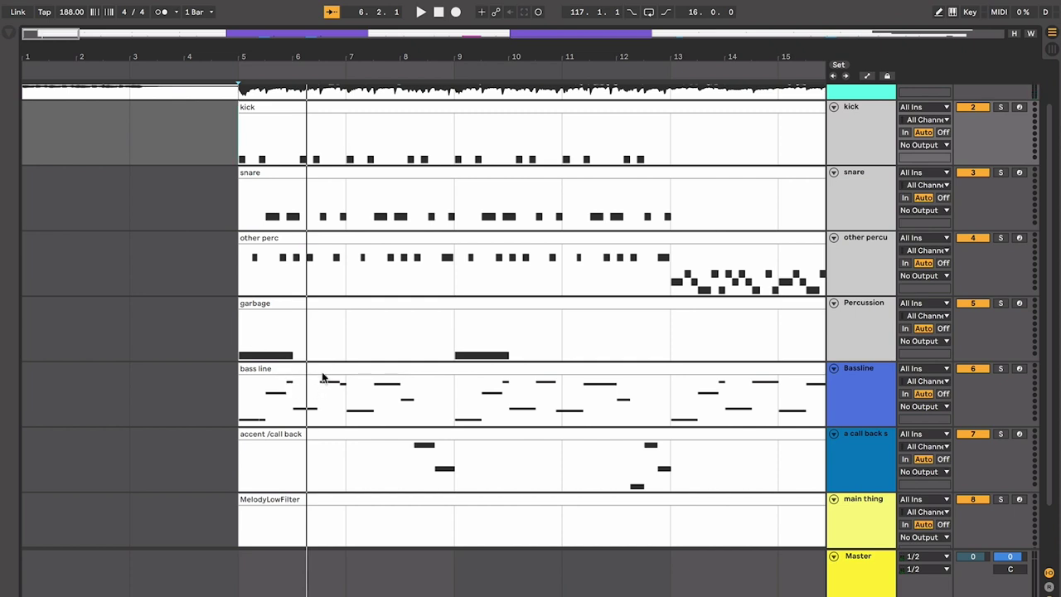
# Step: Select parts of the garbage pattern between bars 5 and 13 one after another, along with the accent notes in bar 8
pyautogui.click(264, 315)
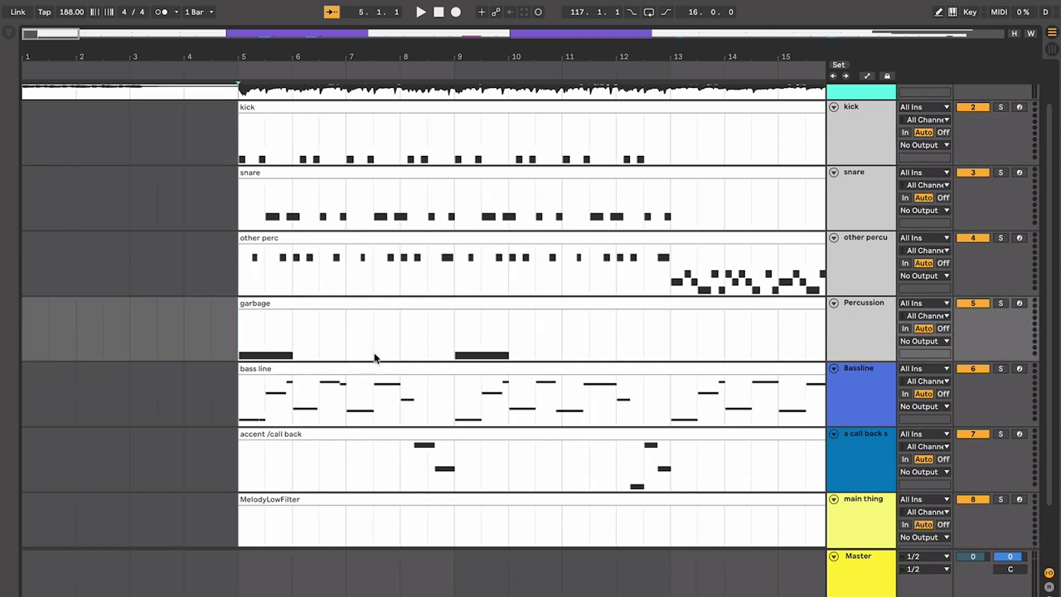
pyautogui.moveTo(319, 339); pyautogui.dragTo(400, 339)
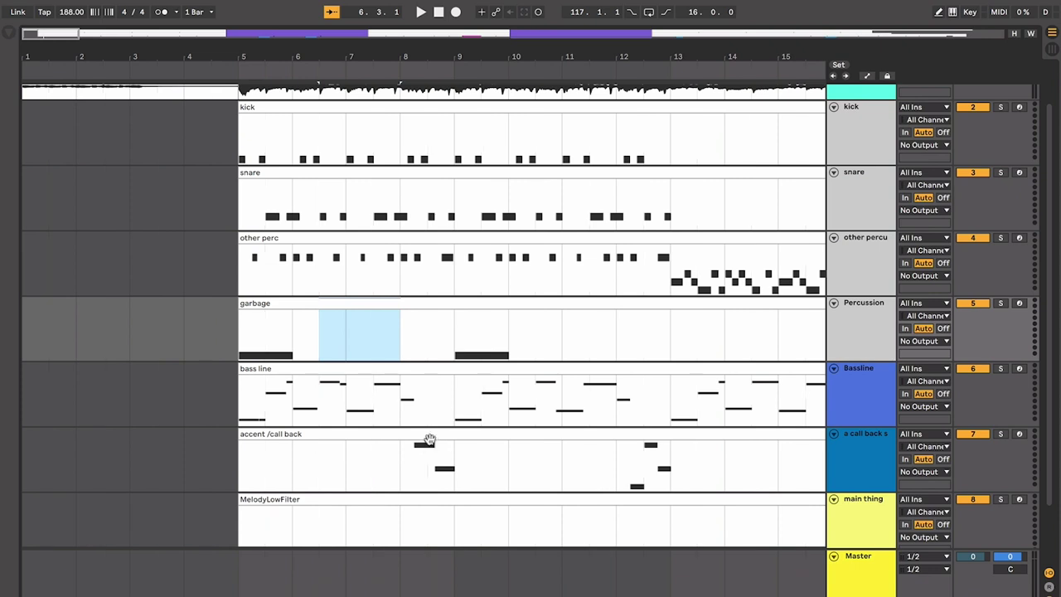
pyautogui.moveTo(414, 456); pyautogui.dragTo(445, 455)
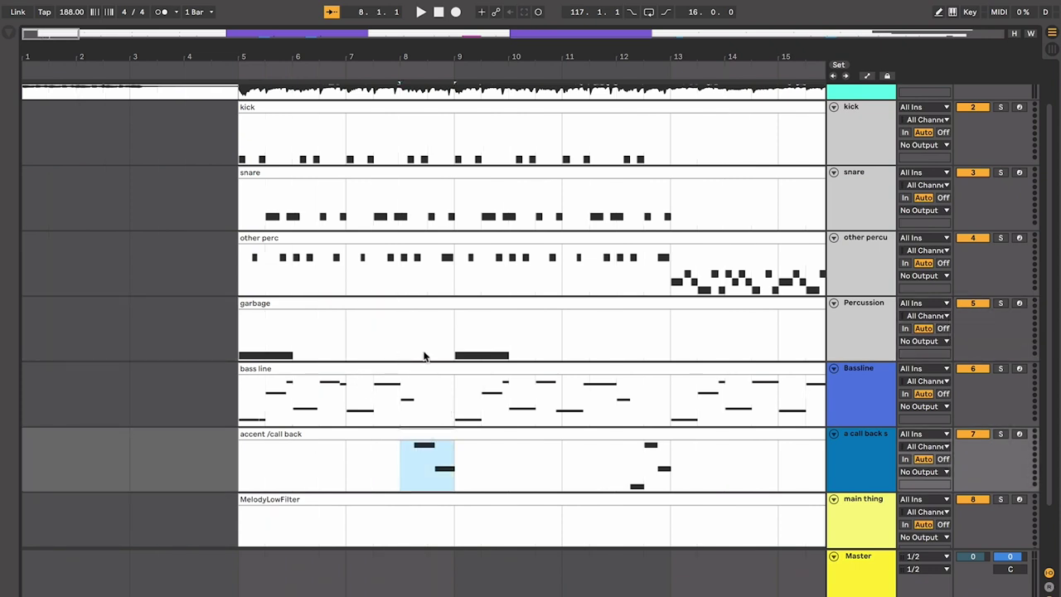
pyautogui.moveTo(457, 338); pyautogui.dragTo(514, 344)
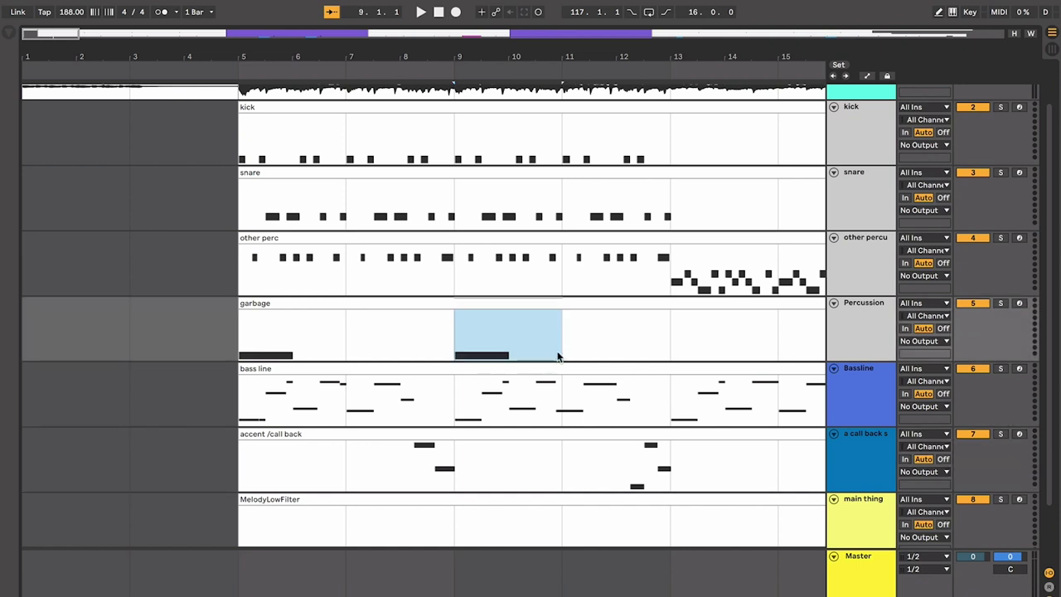
pyautogui.moveTo(620, 337); pyautogui.dragTo(689, 337)
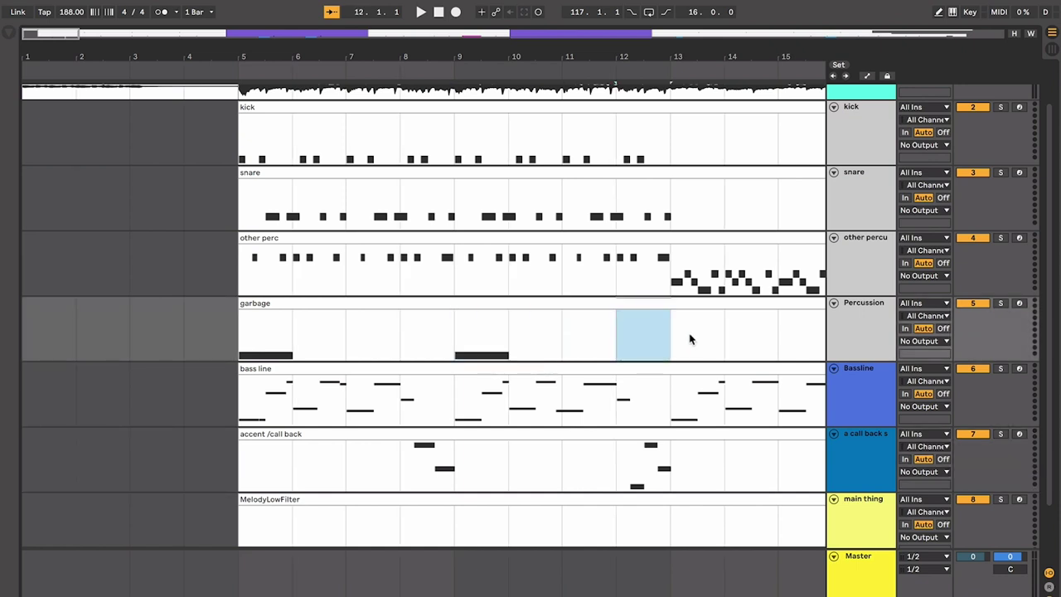
# Step: Play from bar 5 again, select the accent notes in bar 8 during playback, and stop
pyautogui.click(239, 332)
pyautogui.press('space')
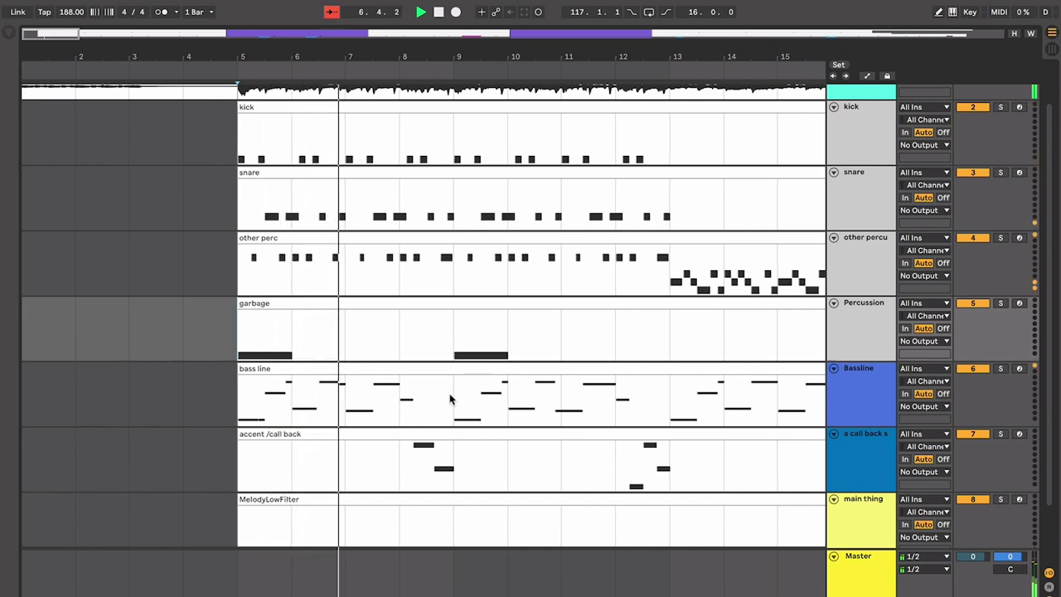
pyautogui.hscroll(2, 447, 402)
pyautogui.click(381, 470)
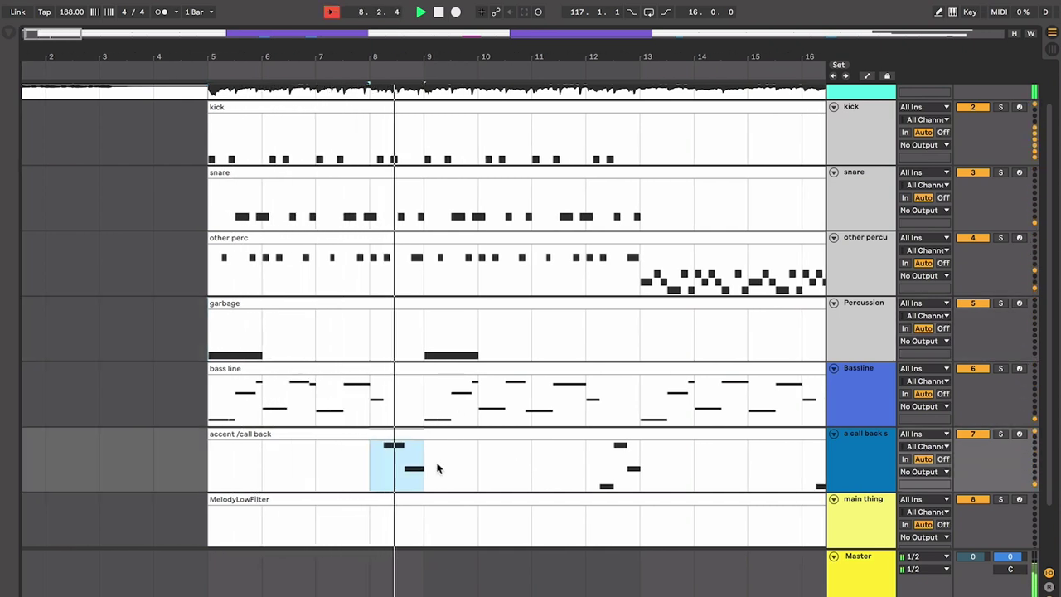
pyautogui.press('space')
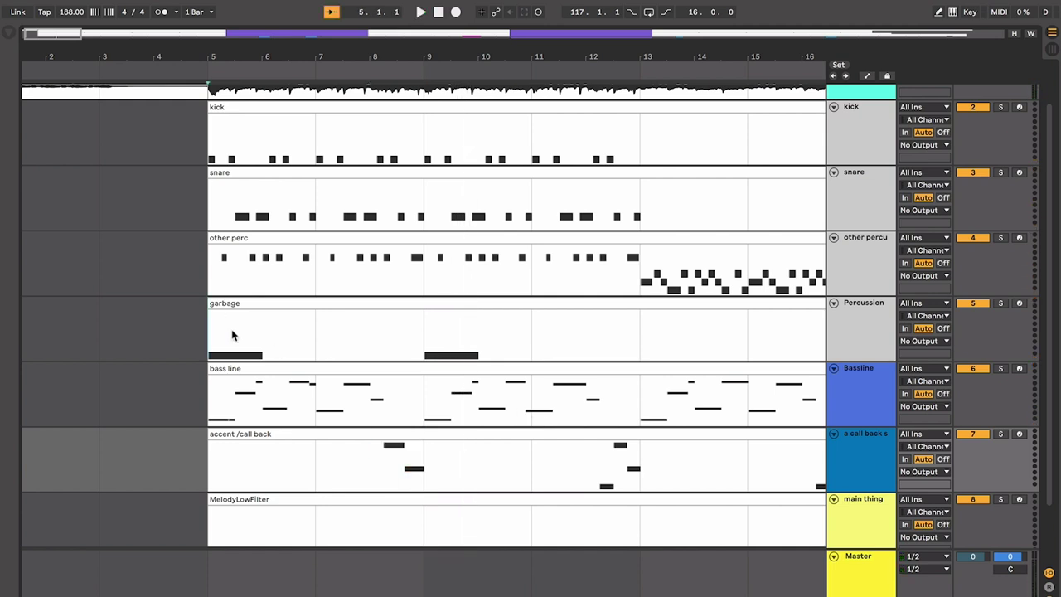
# Step: Select the opening garbage note, the bass line from bar 6 to bar 8, and the accent notes in bar 8 in turn
pyautogui.moveTo(234, 332); pyautogui.dragTo(286, 352)
pyautogui.moveTo(267, 405); pyautogui.dragTo(388, 407)
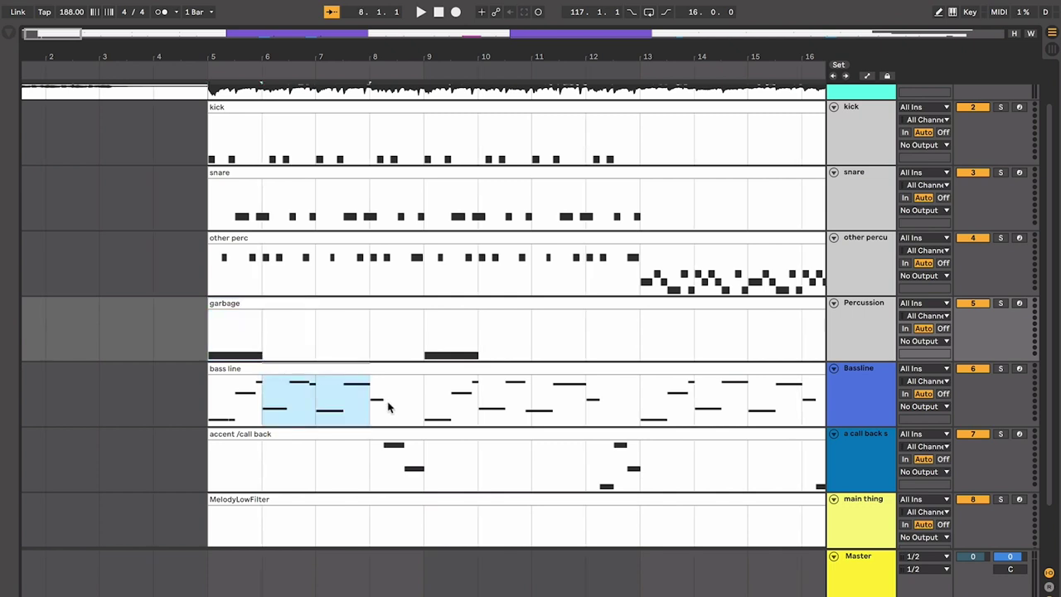
pyautogui.moveTo(373, 456); pyautogui.dragTo(430, 456)
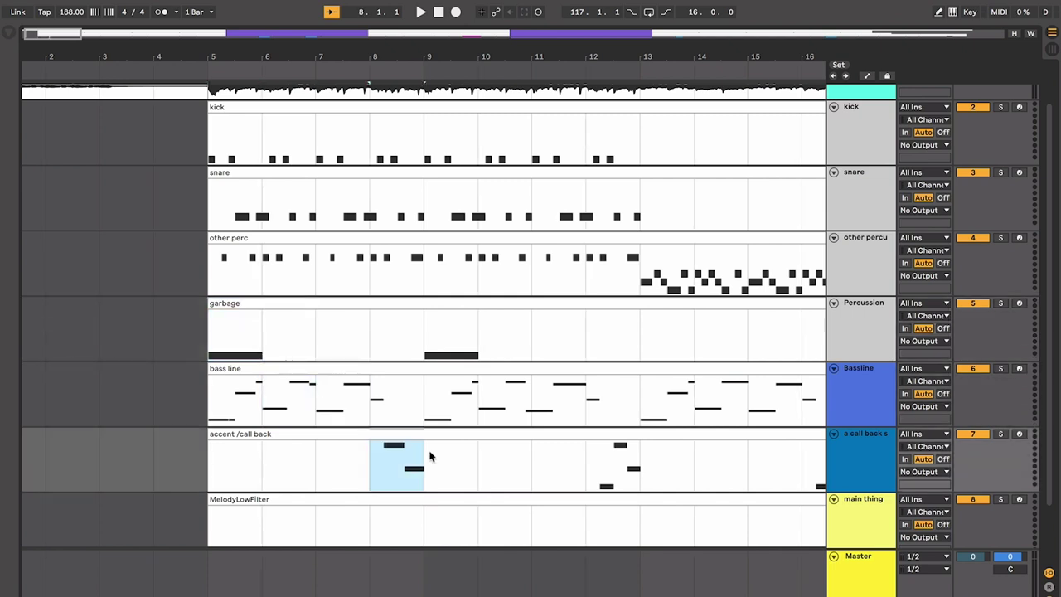
pyautogui.hotkey('ctrl', '2')
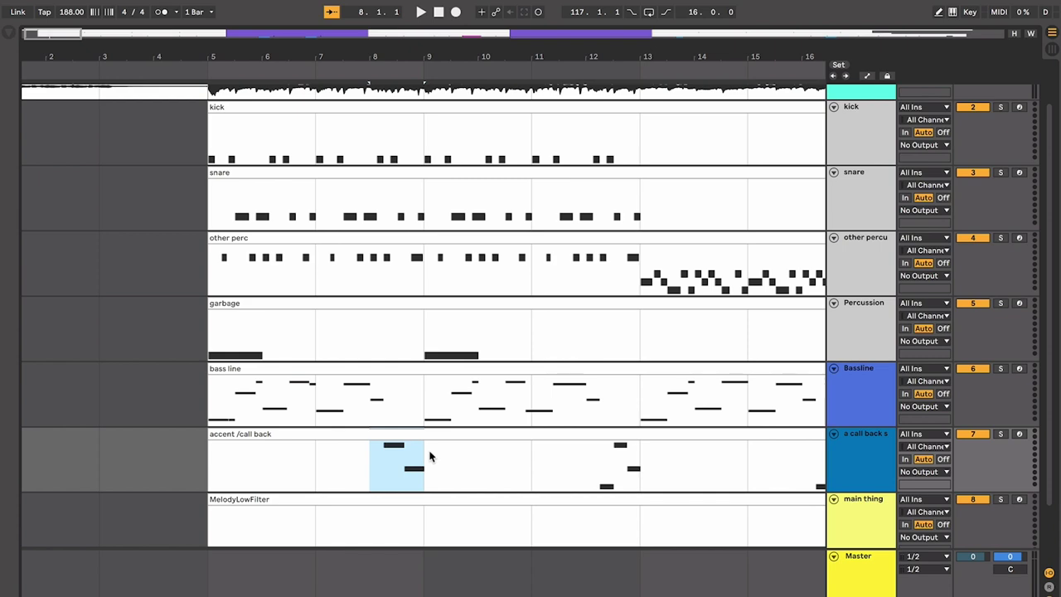
# Step: Select the bass line clip, followed by the other perc pattern from bar 13 to bar 17
pyautogui.hscroll(1, 429, 455)
pyautogui.click(514, 368)
pyautogui.hscroll(5, 514, 368)
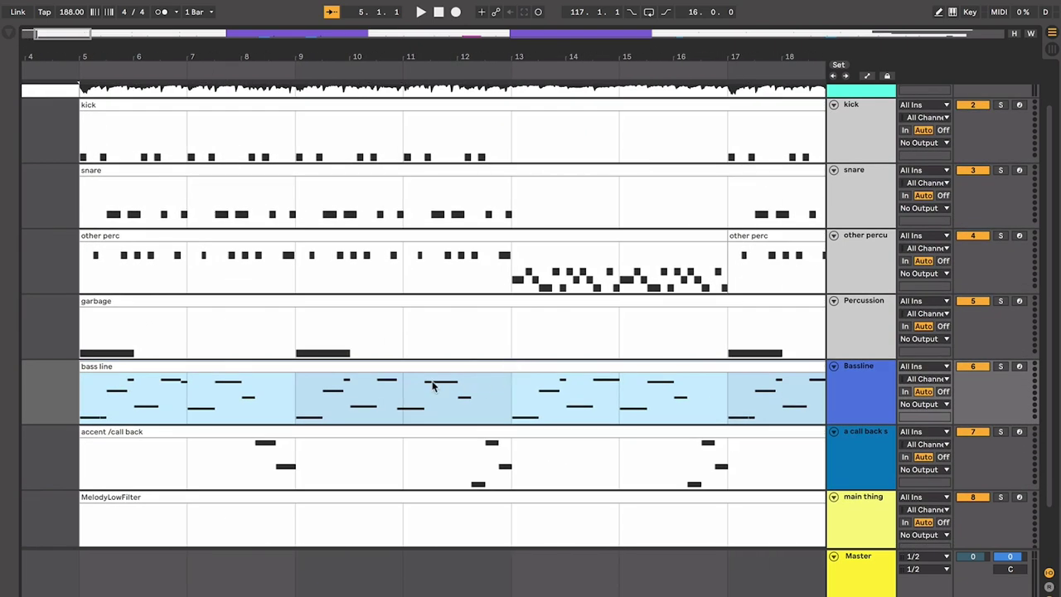
pyautogui.click(509, 326)
pyautogui.click(694, 274)
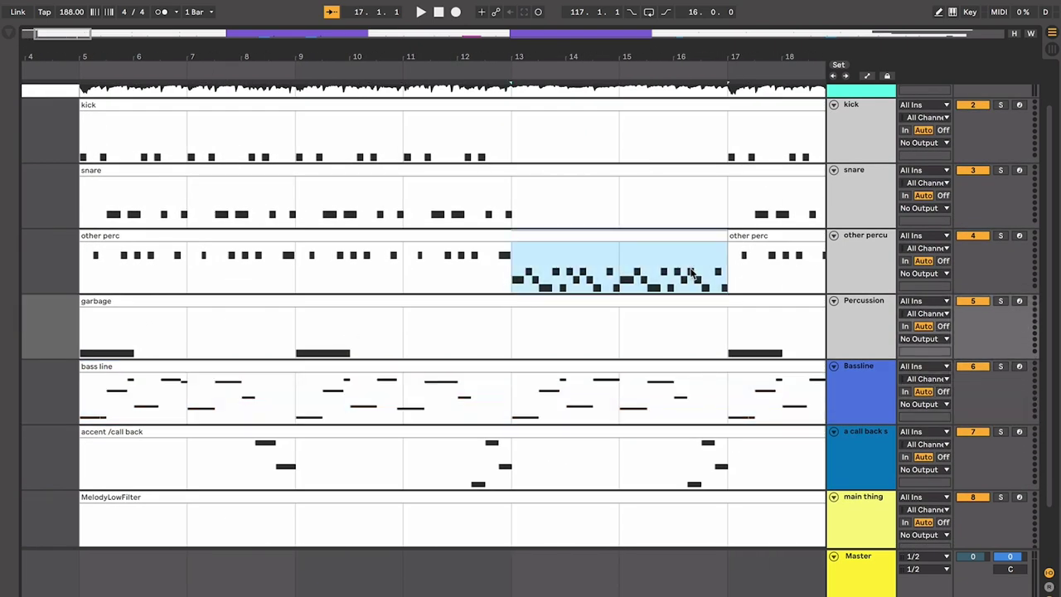
pyautogui.press('super+e')
pyautogui.press('super+z')
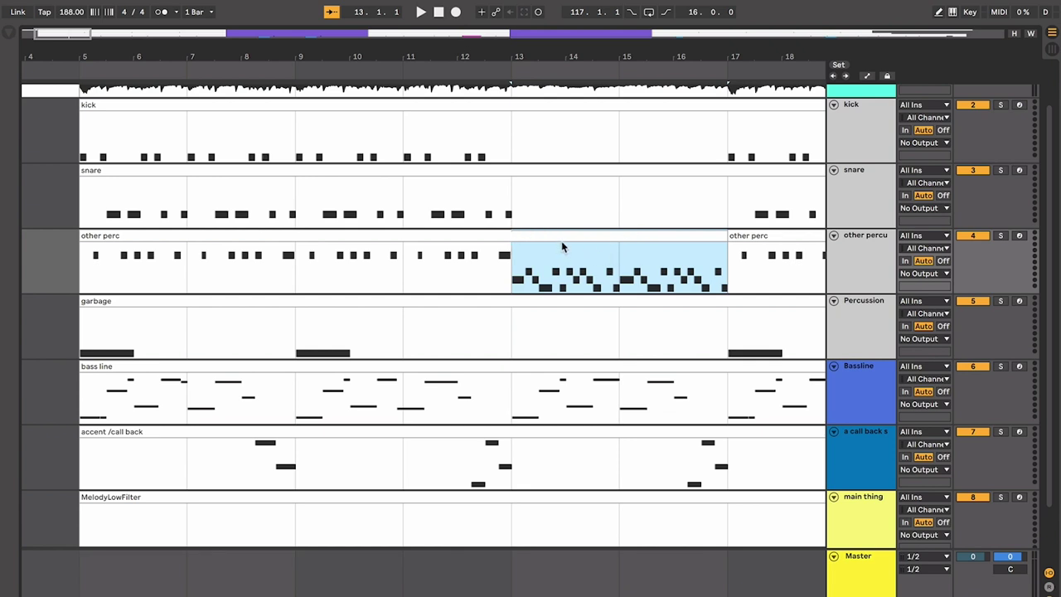
# Step: Play from bar 12 through the percussion break and stop once bar 17 has started
pyautogui.click(432, 325)
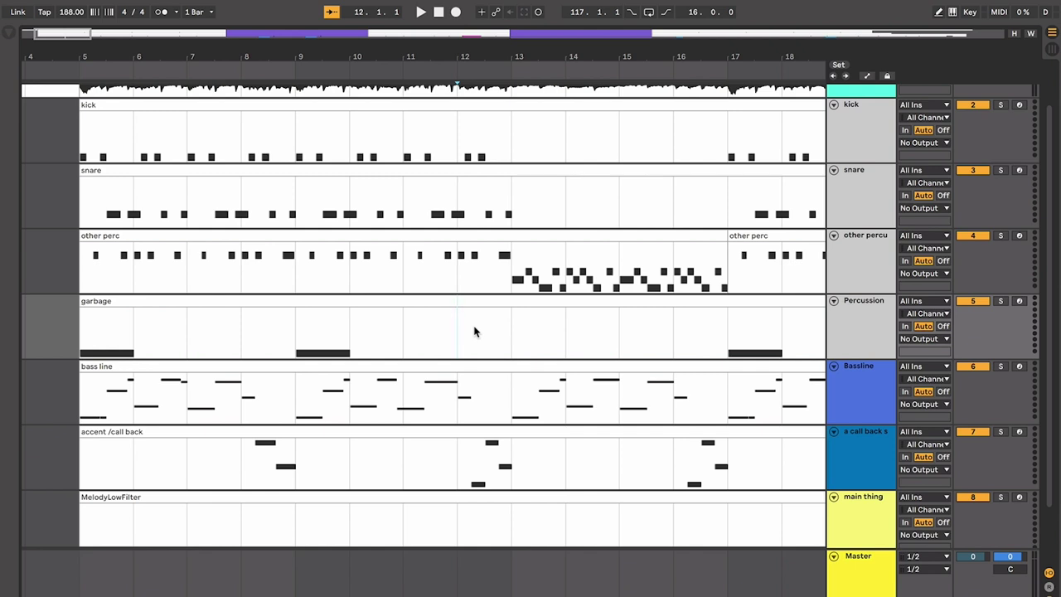
pyautogui.press('space')
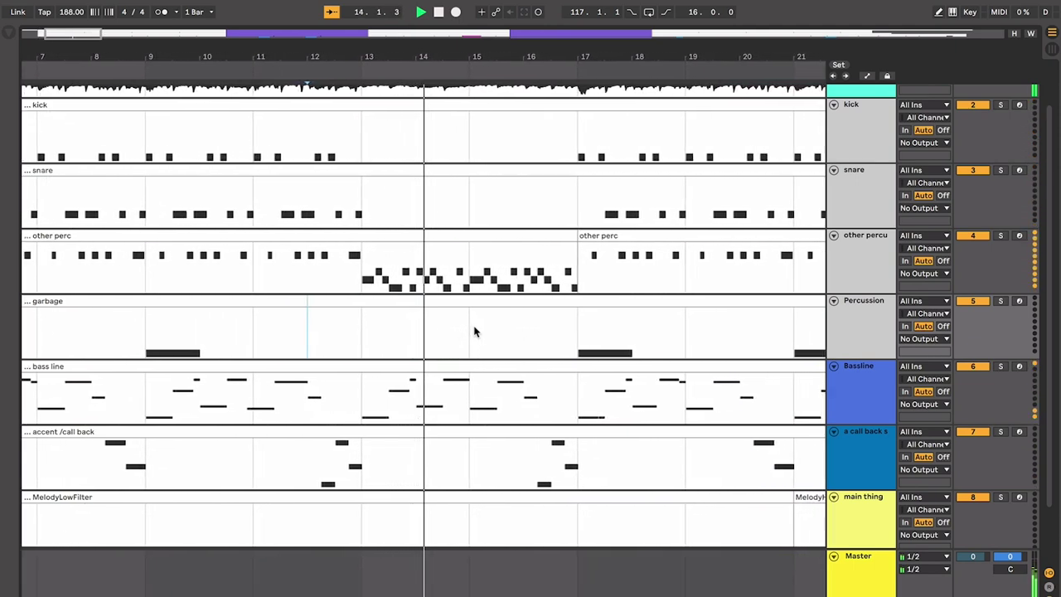
pyautogui.hscroll(-2, 475, 332)
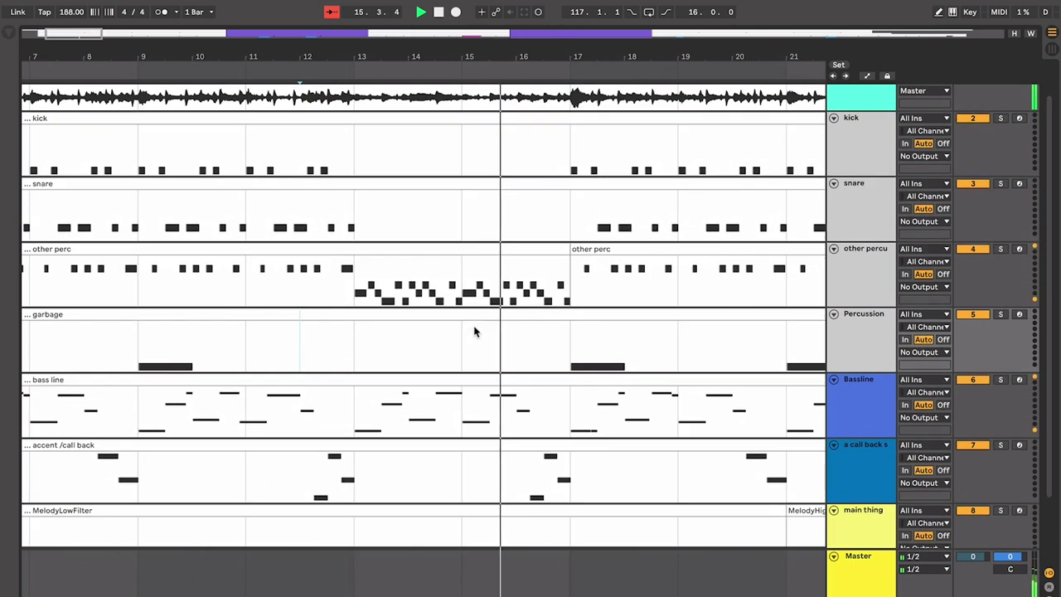
pyautogui.press('-')
pyautogui.hscroll(-1, 475, 331)
pyautogui.scroll(-1, 475, 332)
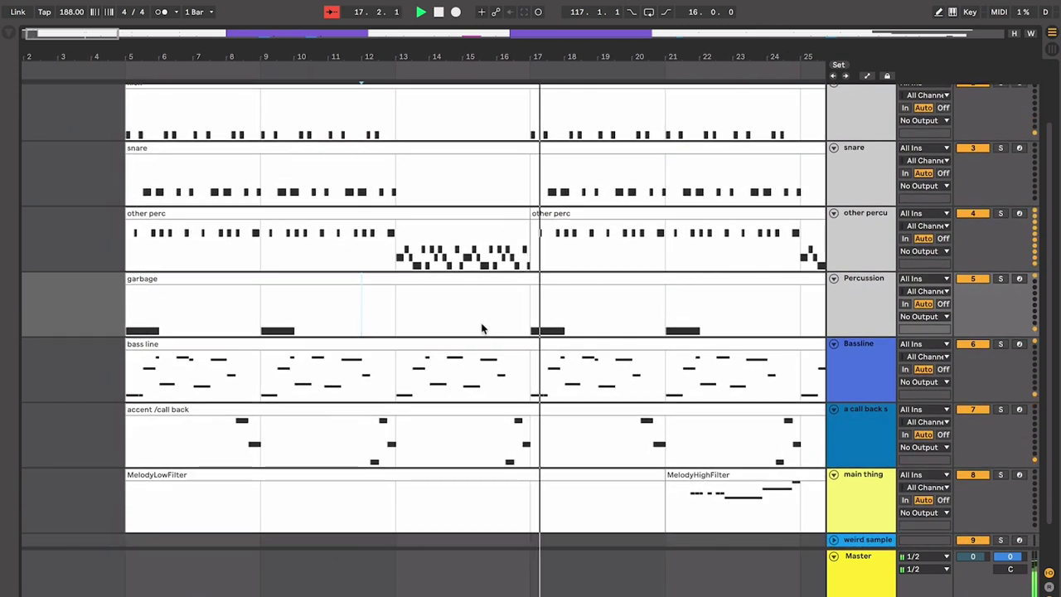
pyautogui.press('space')
# Step: Select the garbage pattern in bars 5 to 17, the other perc pattern in bars 13 to 17, and the accent notes in bar 12 in turn
pyautogui.scroll(1, 335, 305)
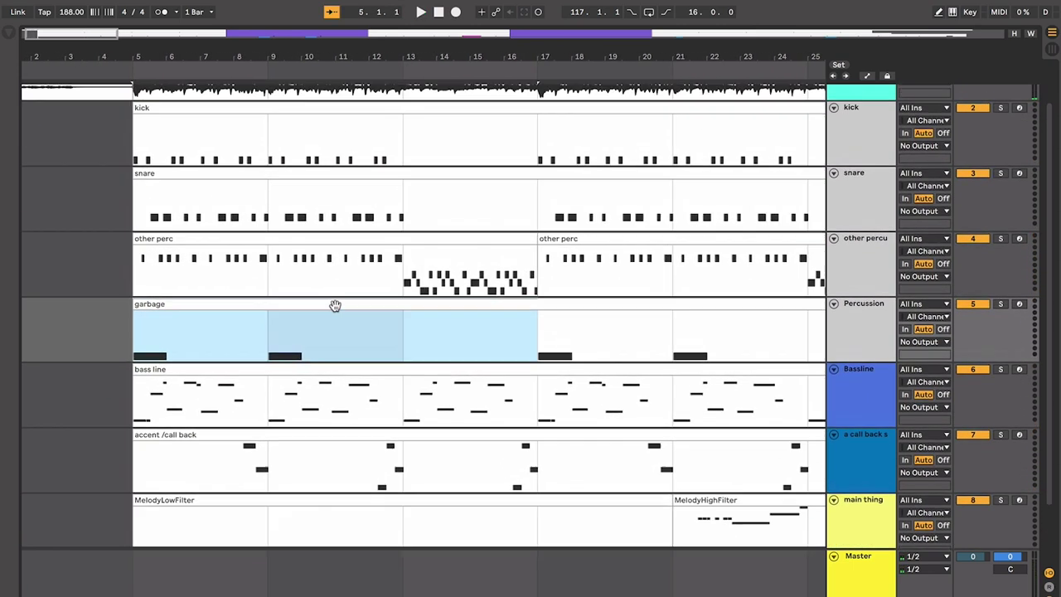
pyautogui.click(408, 284)
pyautogui.moveTo(514, 278); pyautogui.dragTo(516, 278)
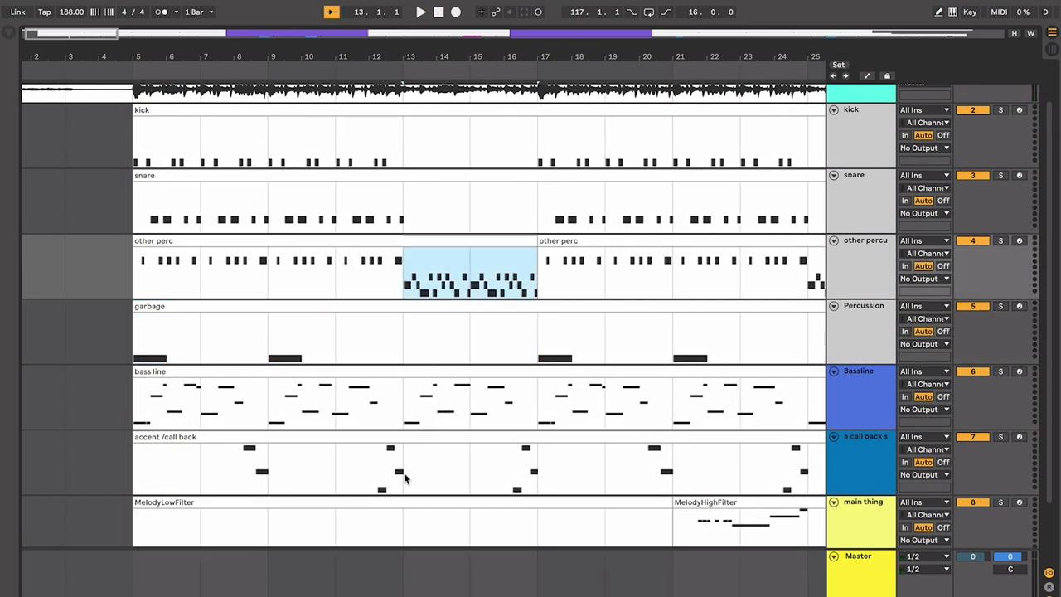
pyautogui.moveTo(404, 478); pyautogui.dragTo(374, 475)
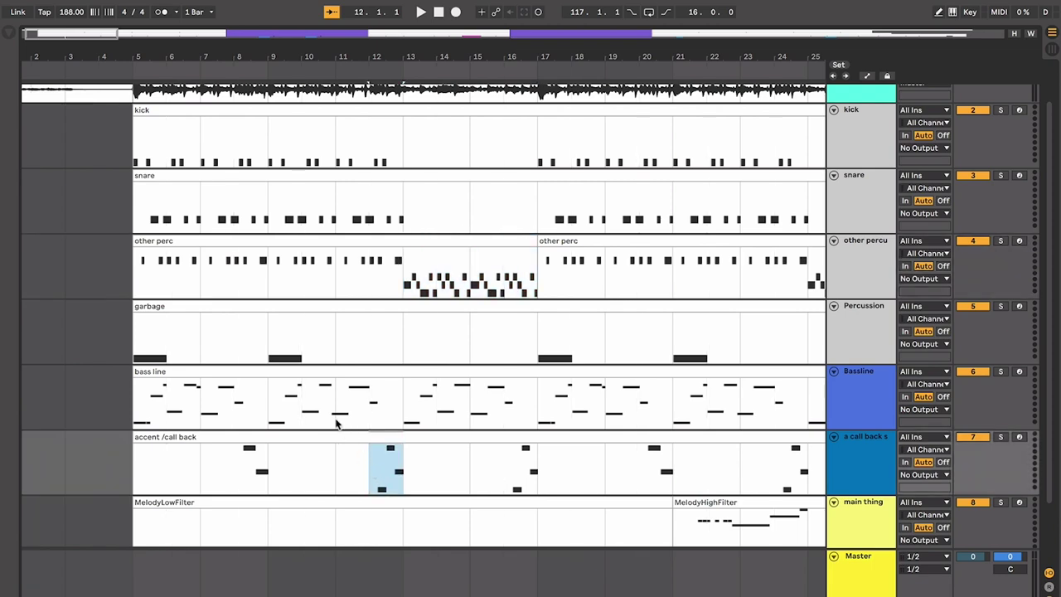
# Step: Examine how the drum, bass and melody tracks line up between bar 5 and bar 30
pyautogui.click(173, 337)
pyautogui.scroll(2, 323, 348)
pyautogui.hscroll(2, 322, 348)
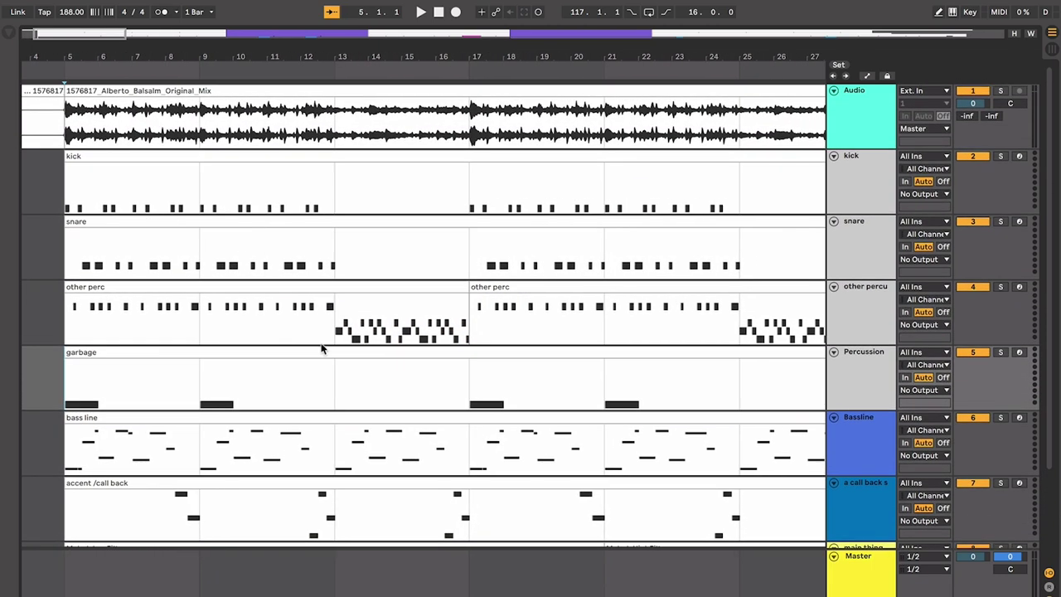
pyautogui.click(387, 276)
pyautogui.scroll(-3, 356, 277)
pyautogui.hscroll(1, 356, 277)
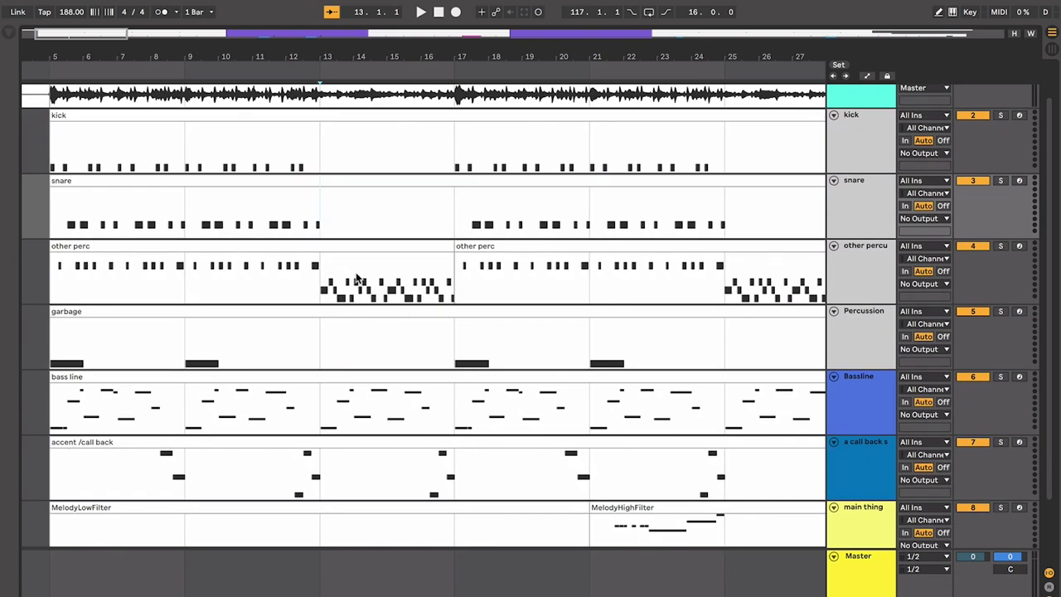
pyautogui.scroll(-2, 365, 280)
pyautogui.hscroll(2, 365, 280)
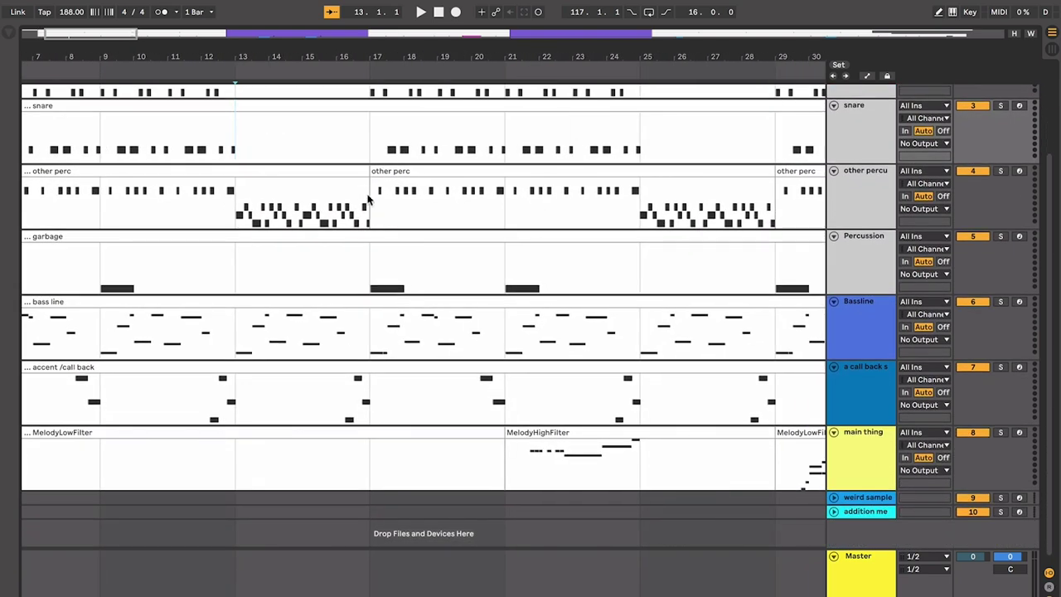
# Step: Play from bar 17 to listen to the second cycle with the melody entry, and stop near the end of bar 28
pyautogui.click(368, 199)
pyautogui.scroll(2, 369, 199)
pyautogui.hscroll(2, 369, 200)
pyautogui.press('space')
pyautogui.scroll(-1, 369, 201)
pyautogui.hscroll(1, 369, 202)
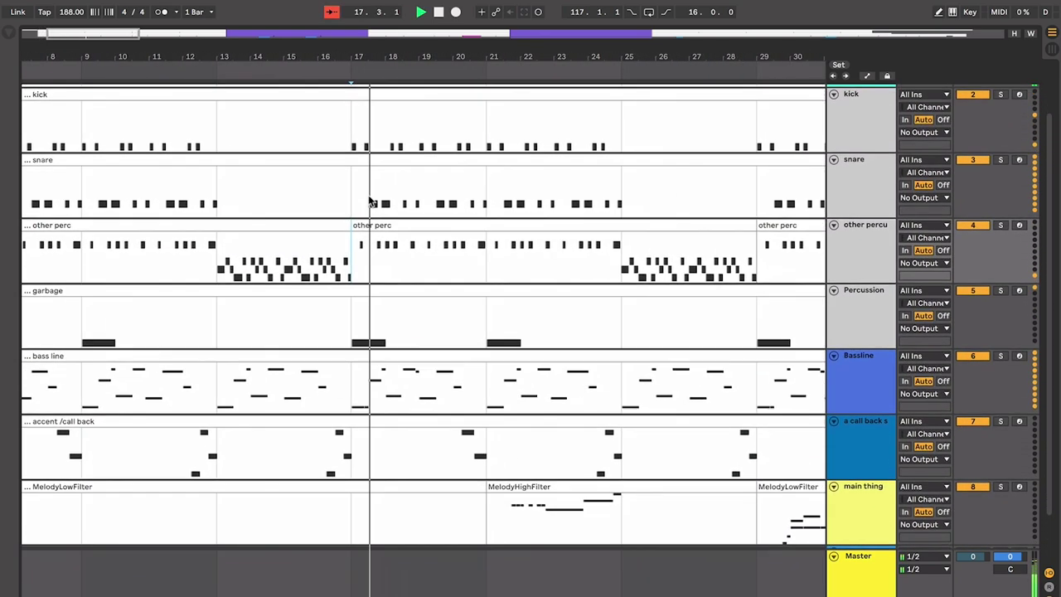
pyautogui.scroll(2, 369, 202)
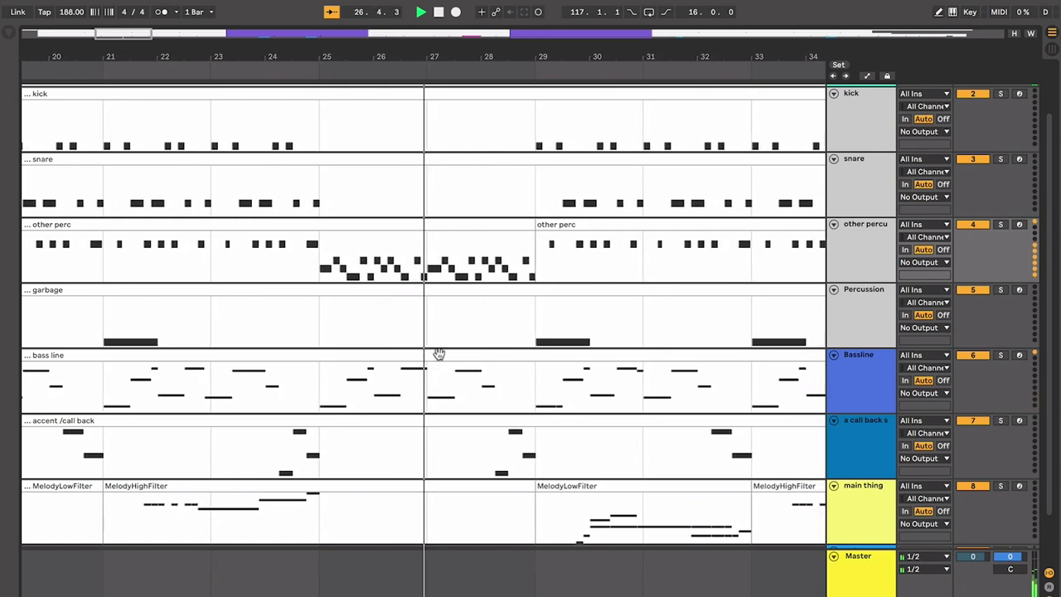
pyautogui.scroll(-3, 439, 354)
pyautogui.scroll(1, 439, 354)
pyautogui.scroll(-1, 439, 354)
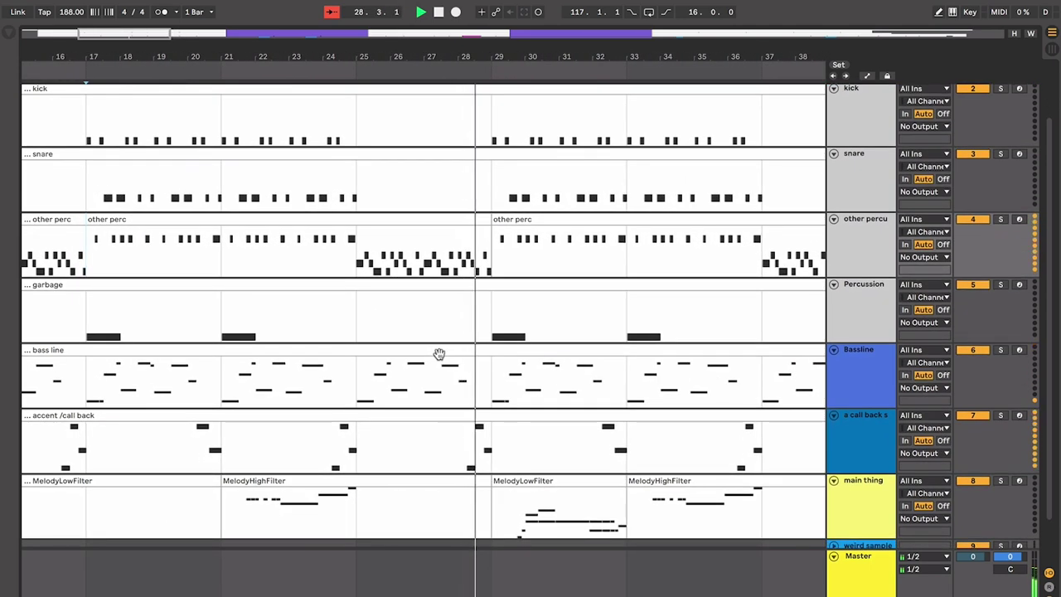
pyautogui.press('space')
# Step: Select the MelodyHighFilter clip from bar 21 to bar 25 and the MelodyLowFilter clip from bar 29 to bar 33 in turn
pyautogui.moveTo(244, 511); pyautogui.dragTo(363, 511)
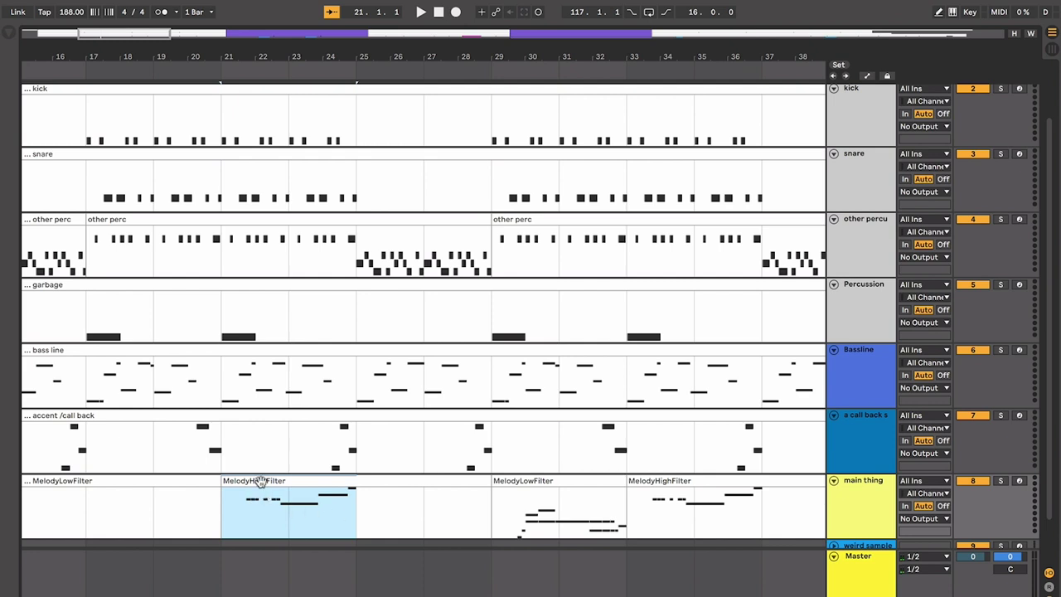
pyautogui.click(523, 478)
pyautogui.click(557, 478)
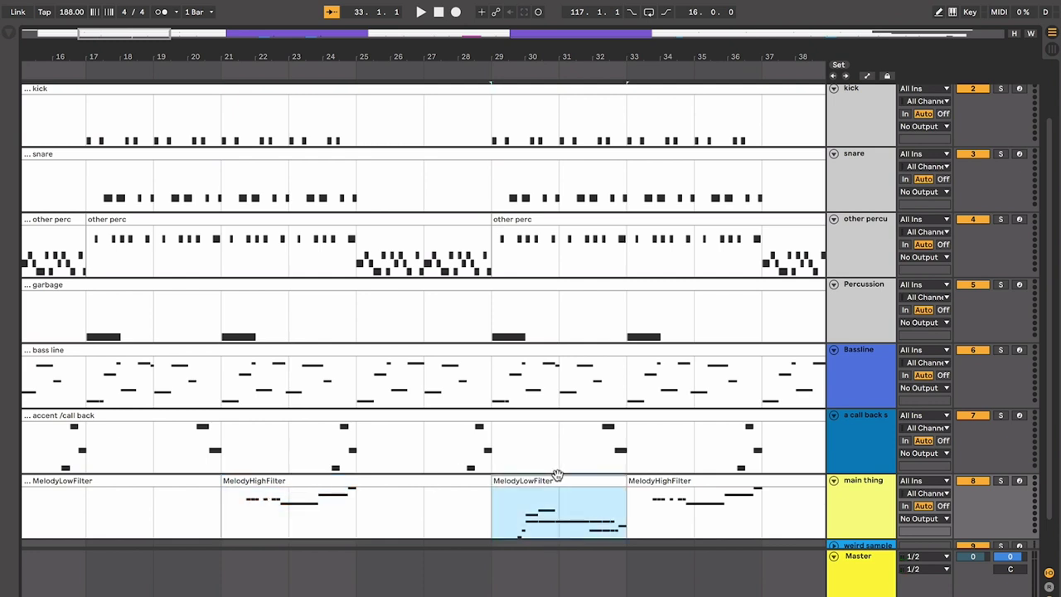
# Step: Select the MelodyHighFilter clip from bar 33 and the MelodyLowFilter clip from bar 29 in turn, and play the low phrase
pyautogui.keyDown('shift'); pyautogui.click(683, 471); pyautogui.keyUp('shift')
pyautogui.keyDown('shift'); pyautogui.click(678, 478); pyautogui.keyUp('shift')
pyautogui.click(673, 481)
pyautogui.click(581, 493)
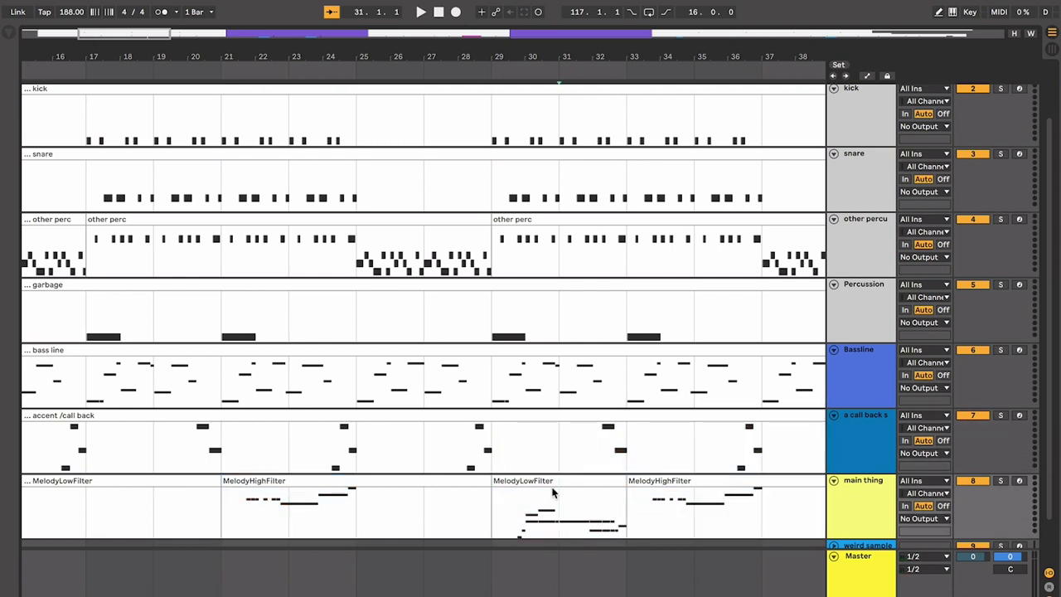
pyautogui.click(544, 481)
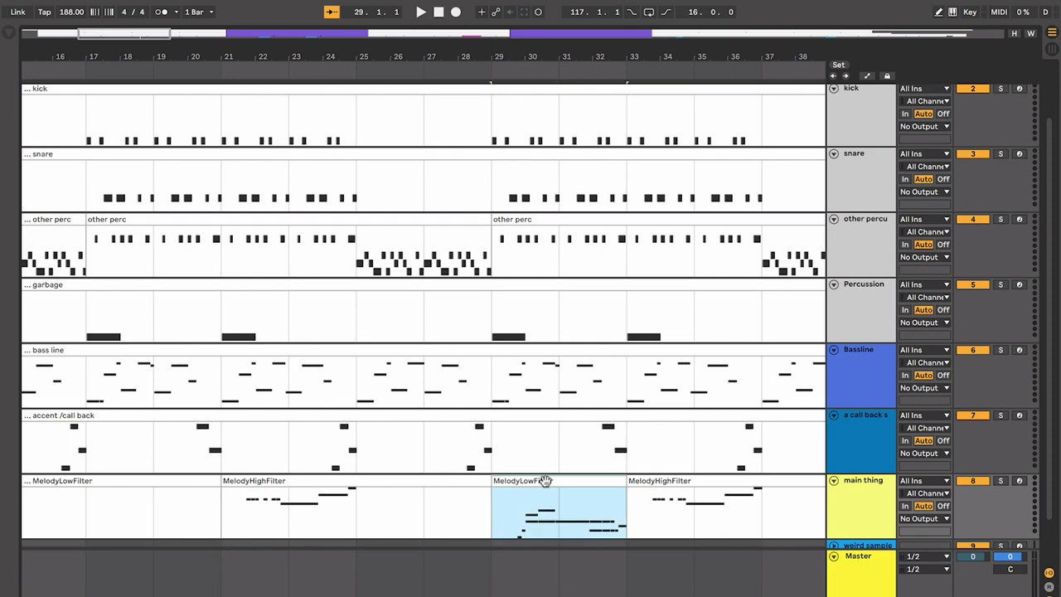
pyautogui.click(516, 525)
pyautogui.press('space')
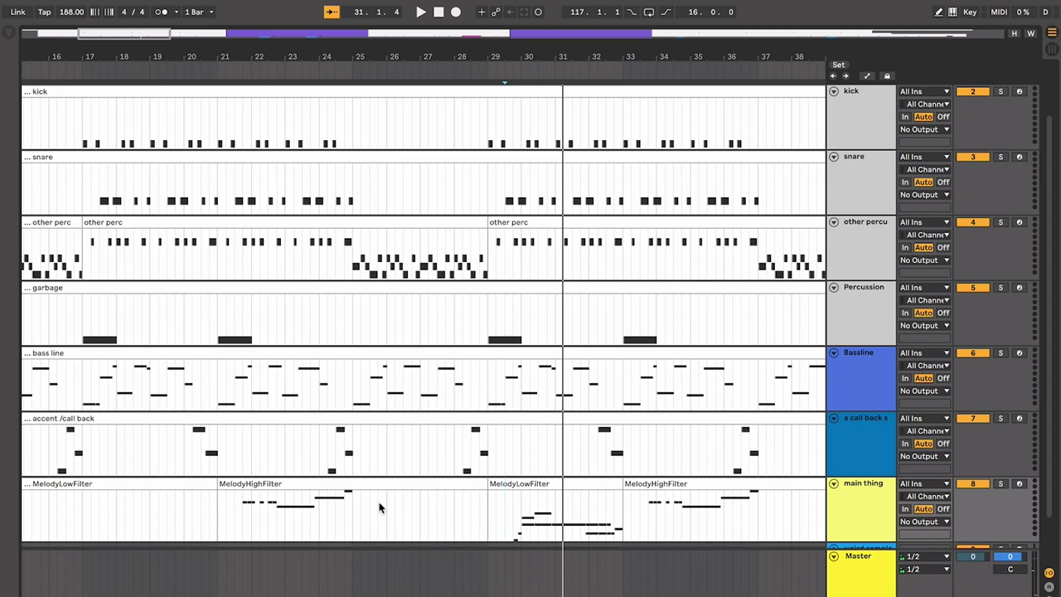
# Step: Compare the MelodyHighFilter clip from bar 33 with the one from bar 21, ending with the insert marker at bar 21
pyautogui.click(583, 483)
pyautogui.click(694, 485)
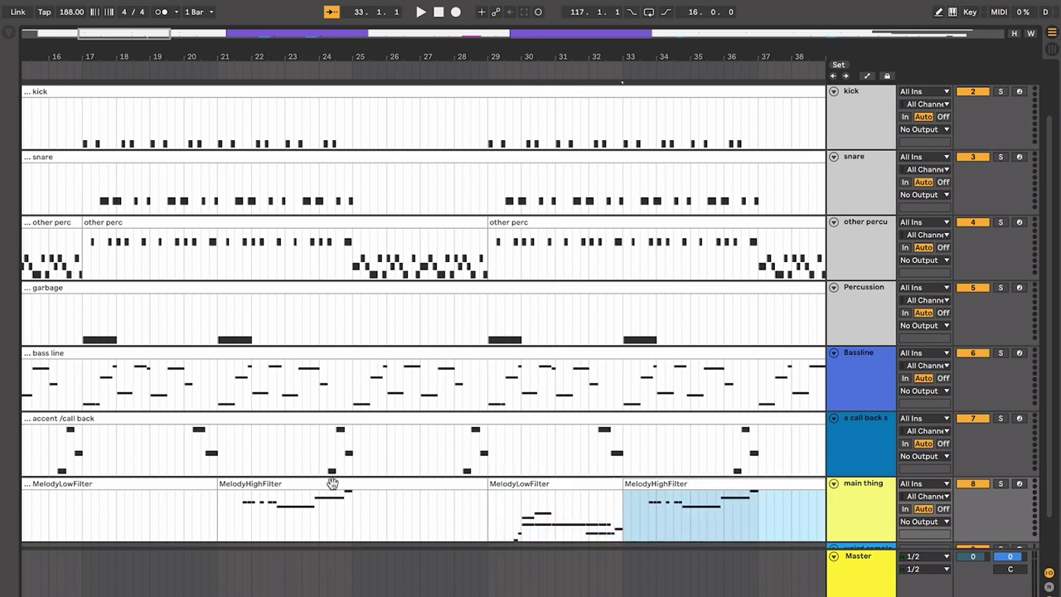
pyautogui.click(332, 484)
pyautogui.hscroll(-2, 415, 497)
pyautogui.click(668, 499)
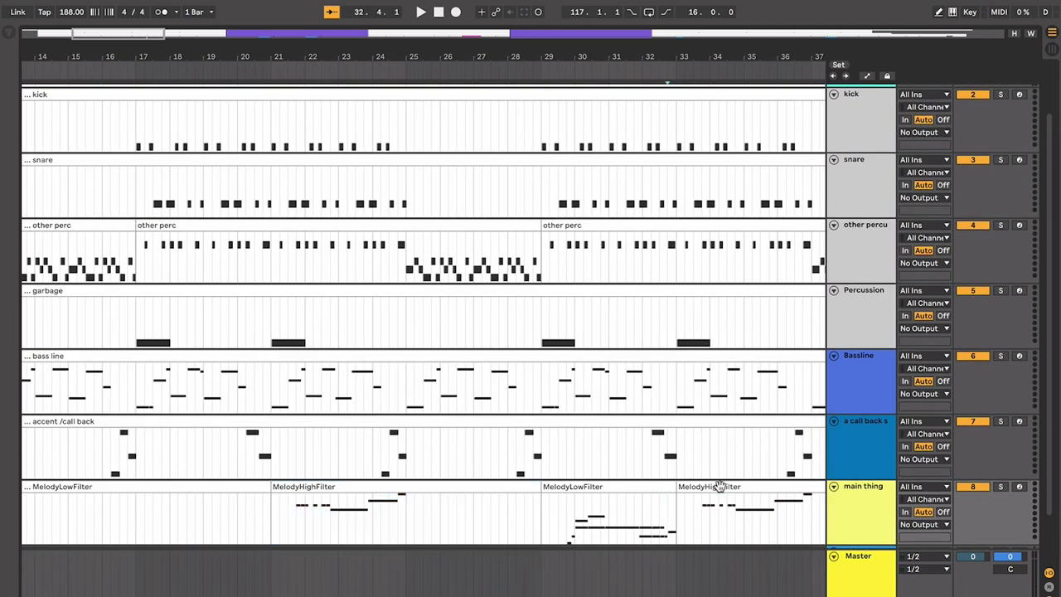
pyautogui.click(614, 497)
pyautogui.click(303, 511)
# Step: Select the empty stretch of the main thing track from bar 5 to bar 17
pyautogui.hscroll(-1, 316, 508)
pyautogui.hscroll(-4, 325, 515)
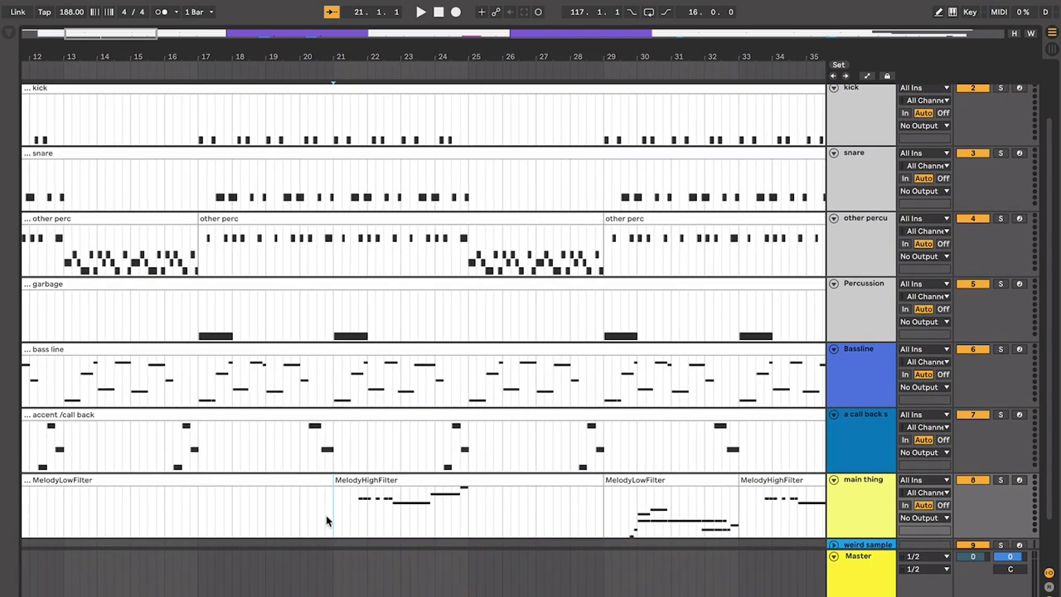
pyautogui.scroll(-1, 325, 515)
pyautogui.hscroll(1, 331, 519)
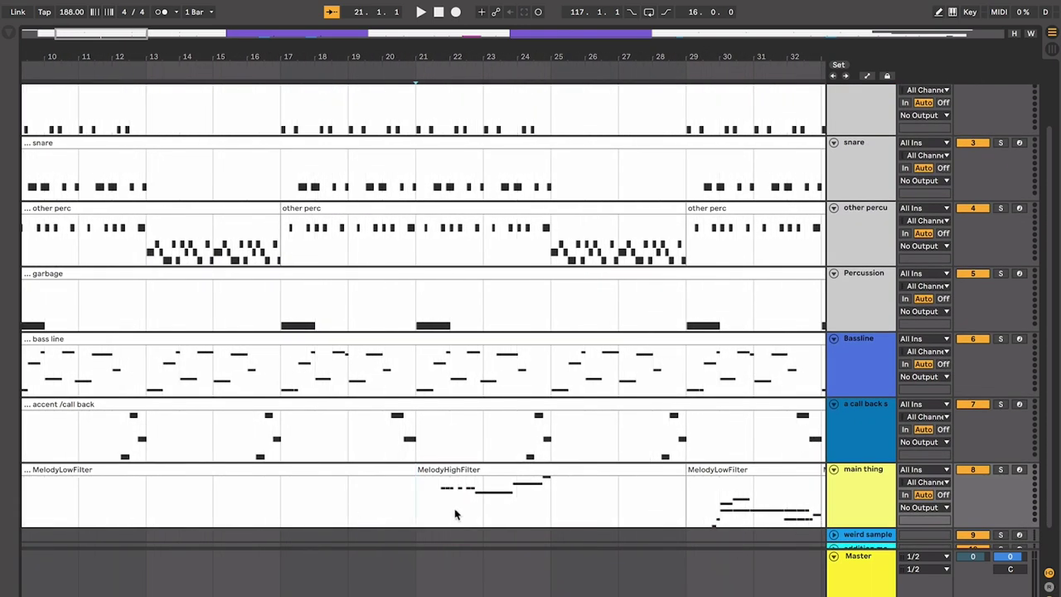
pyautogui.hscroll(-5, 414, 512)
pyautogui.moveTo(448, 481); pyautogui.dragTo(55, 474)
pyautogui.hscroll(5, 404, 515)
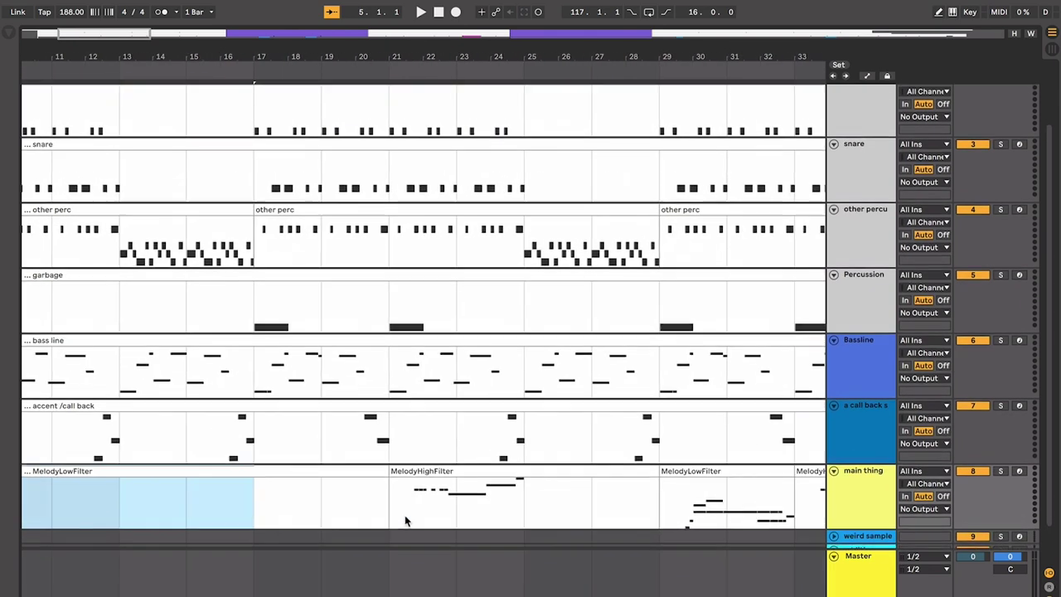
# Step: Select the melody track from bar 17 to bar 29, and the MelodyHighFilter clip from bar 21 to bar 29
pyautogui.moveTo(272, 509); pyautogui.dragTo(620, 511)
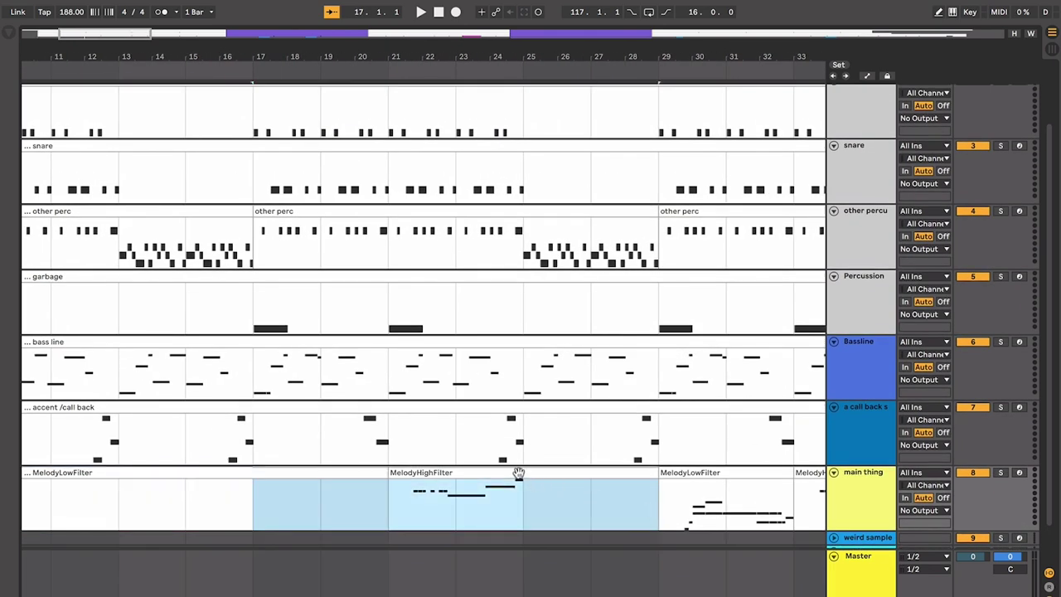
pyautogui.moveTo(523, 504); pyautogui.dragTo(392, 500)
pyautogui.click(453, 473)
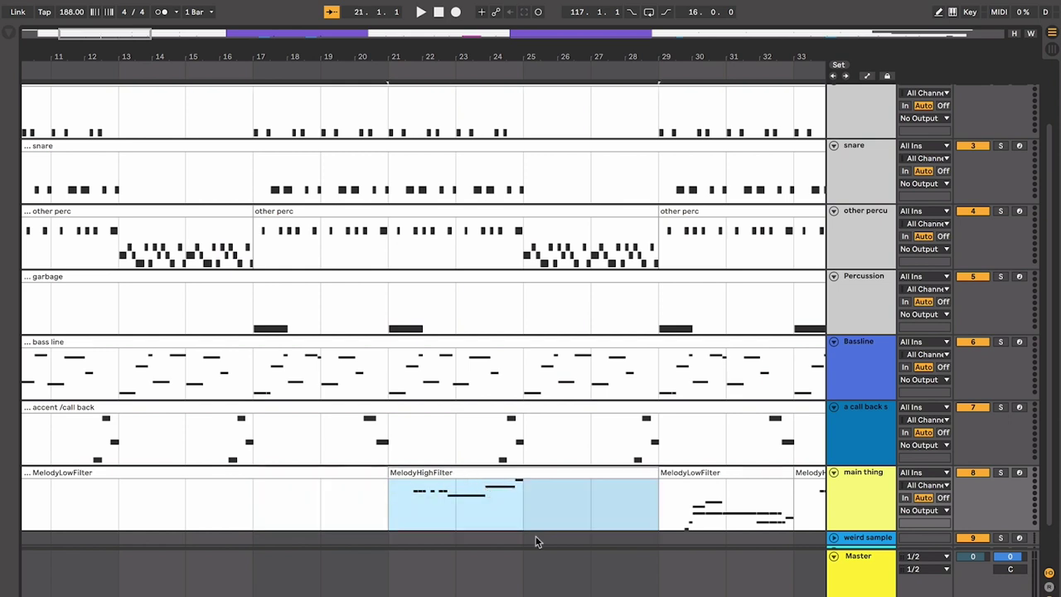
# Step: Play from bar 21 to listen to both melody phrases over the drums and bass, and stop after bar 37
pyautogui.hscroll(2, 535, 542)
pyautogui.scroll(1, 536, 541)
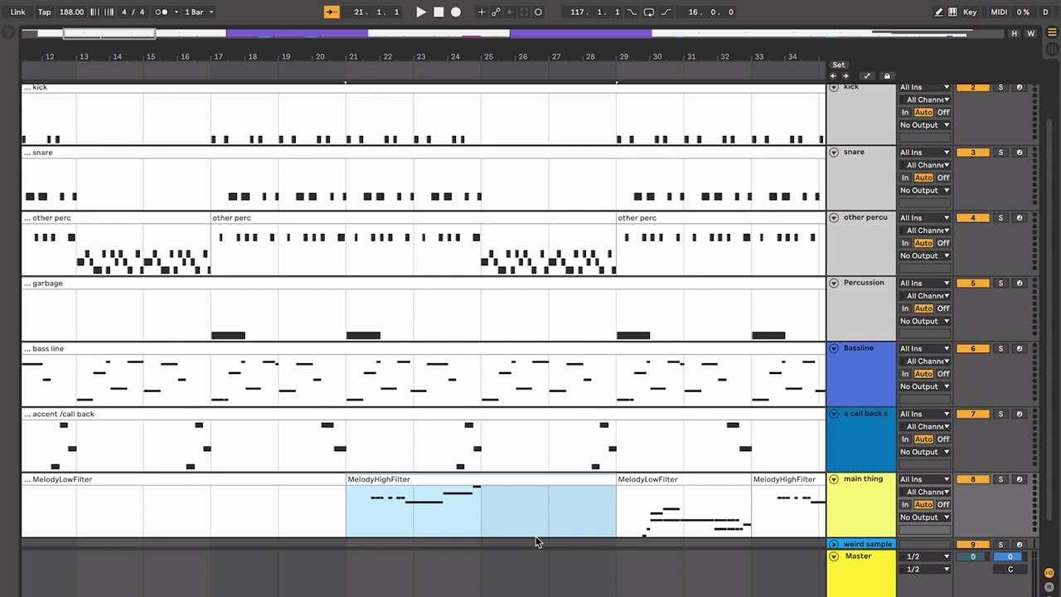
pyautogui.press('space')
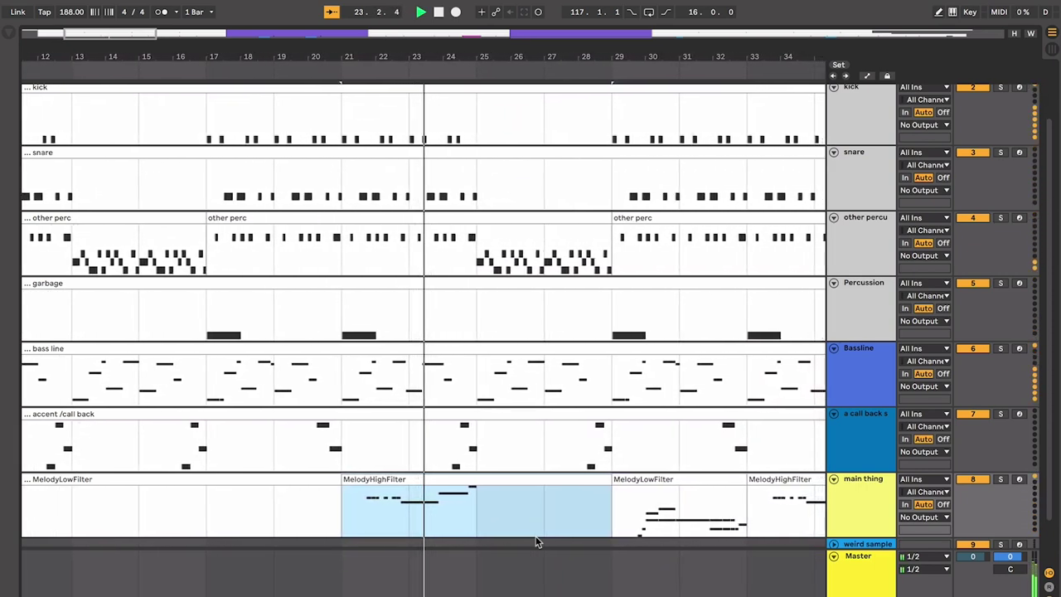
pyautogui.hscroll(2, 536, 541)
pyautogui.scroll(1, 537, 541)
pyautogui.click(506, 469)
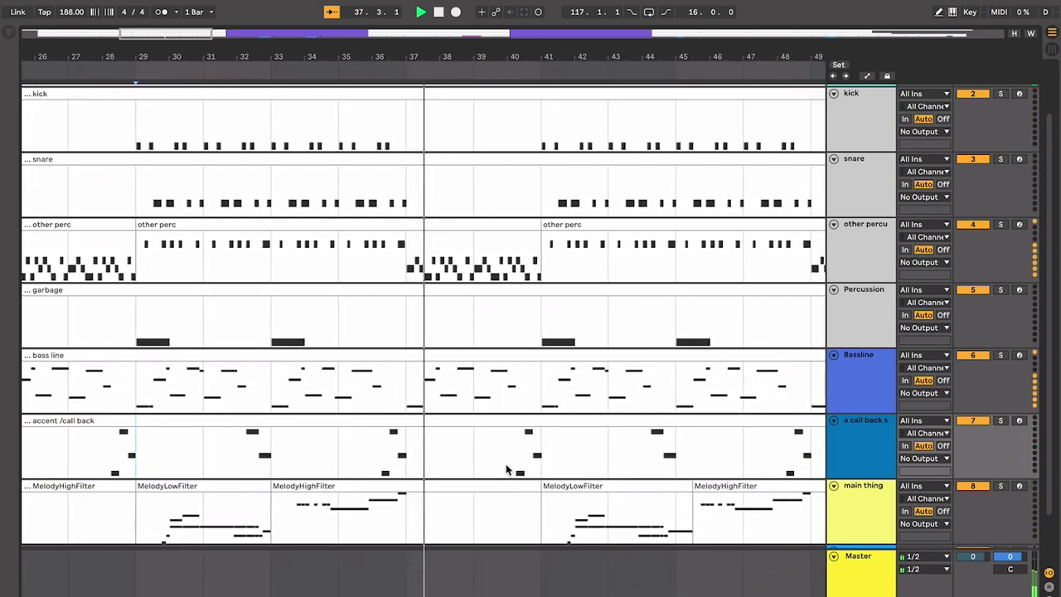
pyautogui.press('-')
pyautogui.press('space')
# Step: Mark bar 37 in the accent track and select the garbage pattern from bar 33 to bar 41
pyautogui.hscroll(-2, 415, 465)
pyautogui.click(483, 427)
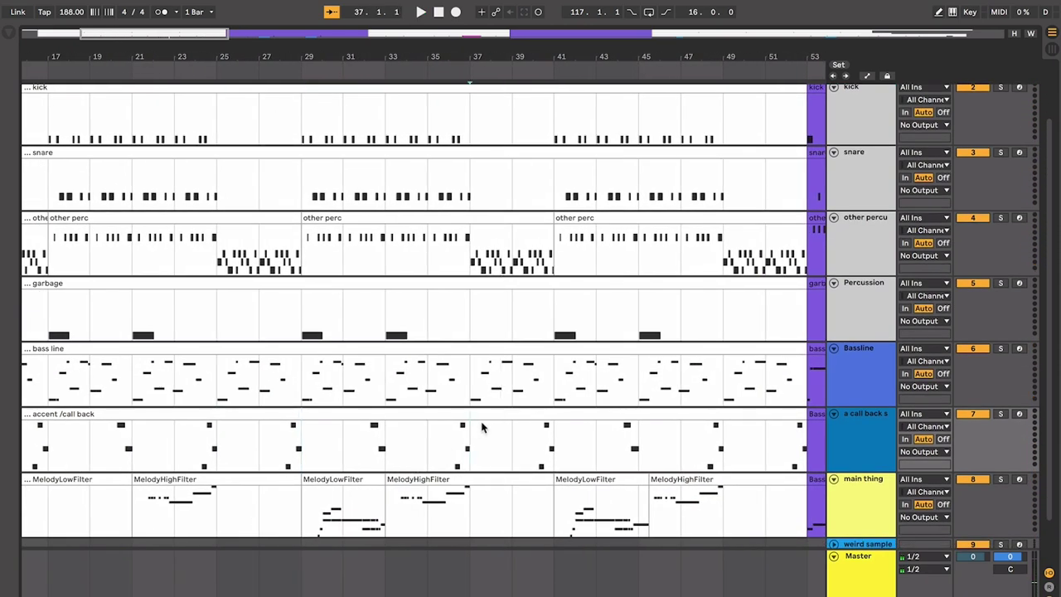
pyautogui.moveTo(545, 315); pyautogui.dragTo(394, 332)
pyautogui.hscroll(4, 423, 331)
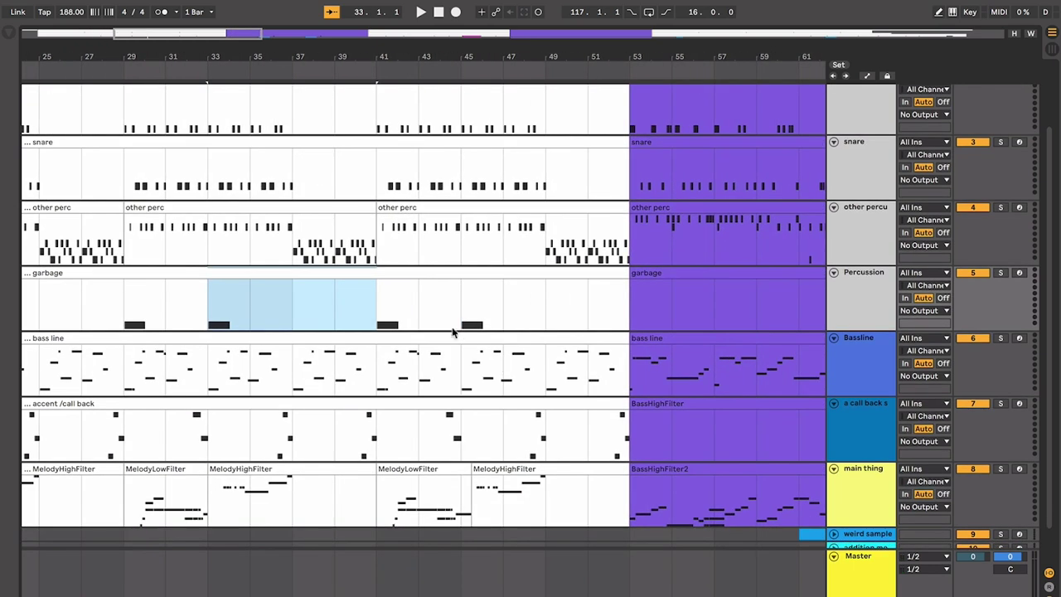
# Step: Narrow the grid and select the space before the second garbage note at bar 9
pyautogui.hscroll(-6, 448, 330)
pyautogui.hscroll(-3, 441, 325)
pyautogui.press('-')
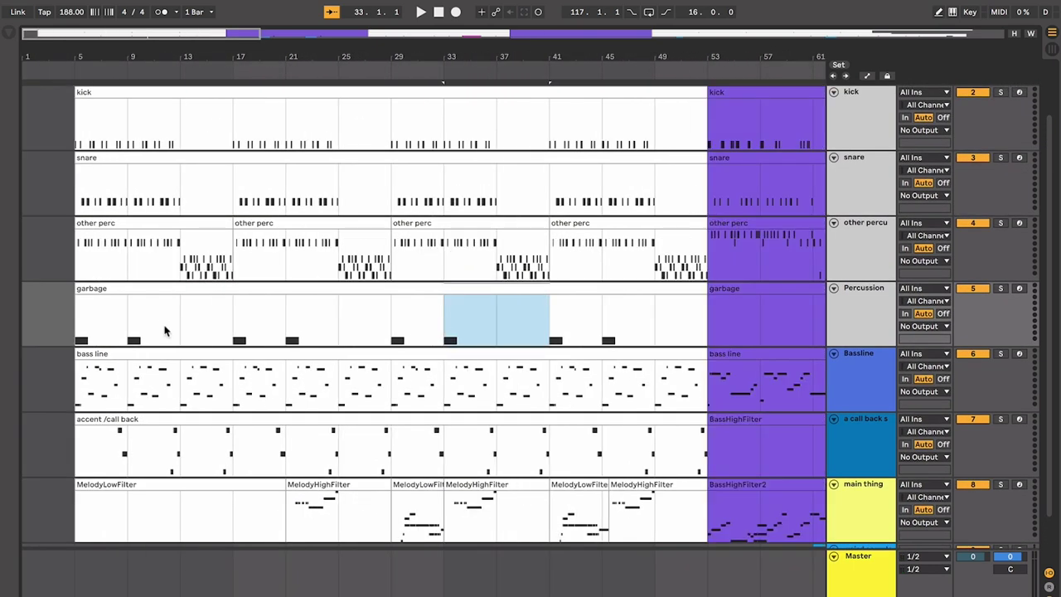
pyautogui.press('super+1')
pyautogui.moveTo(98, 317); pyautogui.dragTo(131, 318)
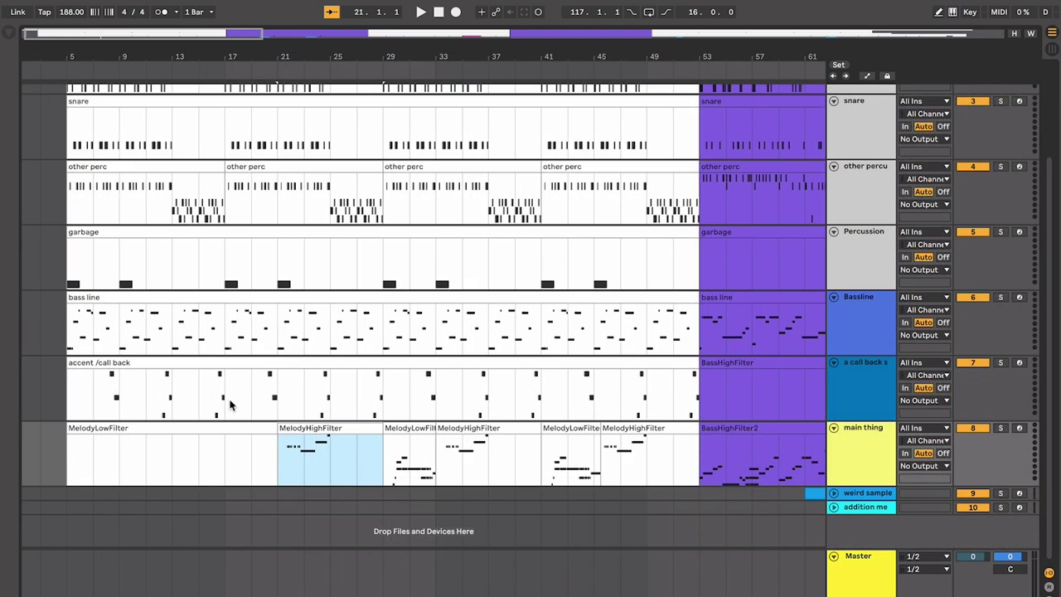
# Step: Select the accents in bars 17 to 29, the MelodyHighFilter clip at bar 21, and the accents in bars 29 to 53 in turn
pyautogui.moveTo(235, 408); pyautogui.dragTo(382, 421)
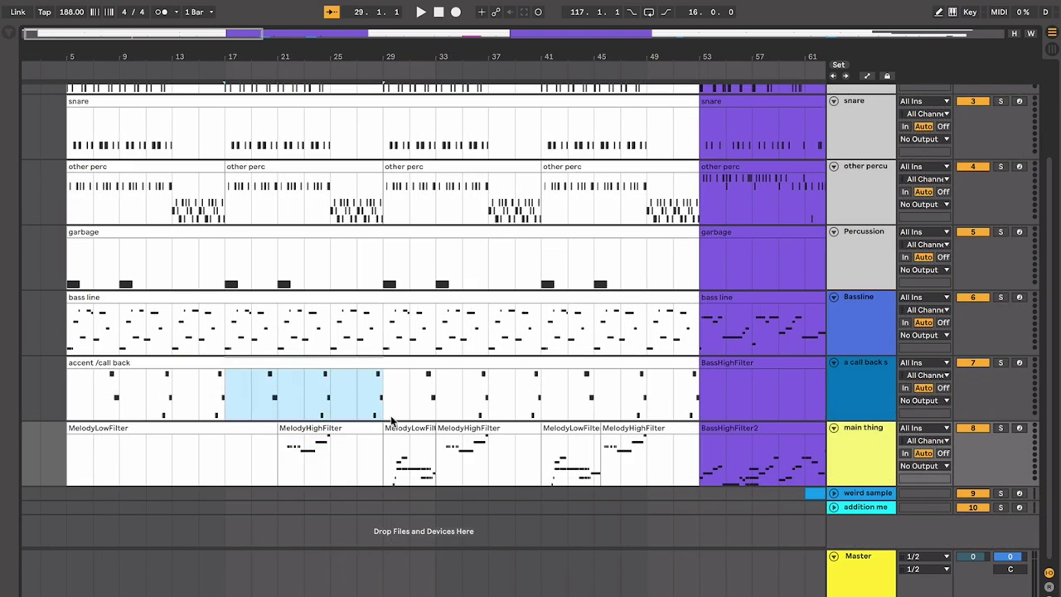
pyautogui.click(307, 433)
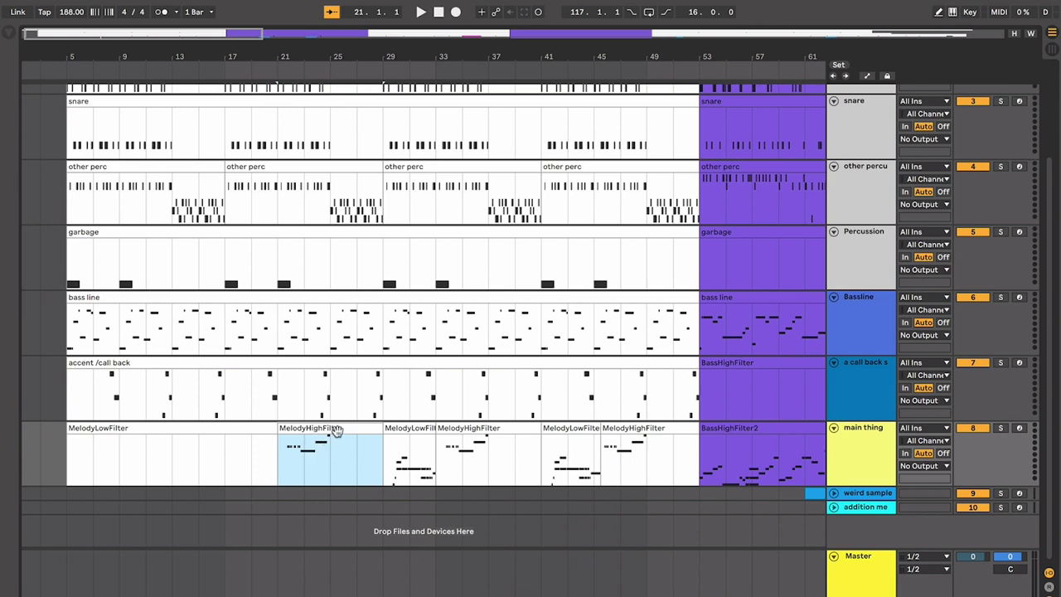
pyautogui.click(400, 424)
pyautogui.moveTo(387, 404); pyautogui.dragTo(695, 397)
pyautogui.scroll(2, 502, 407)
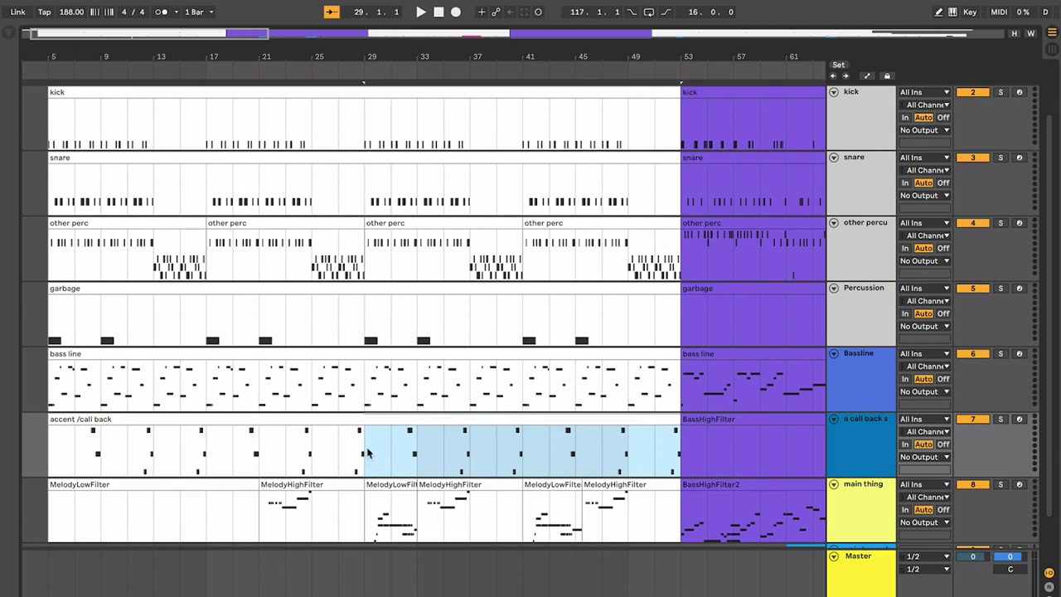
pyautogui.click(523, 466)
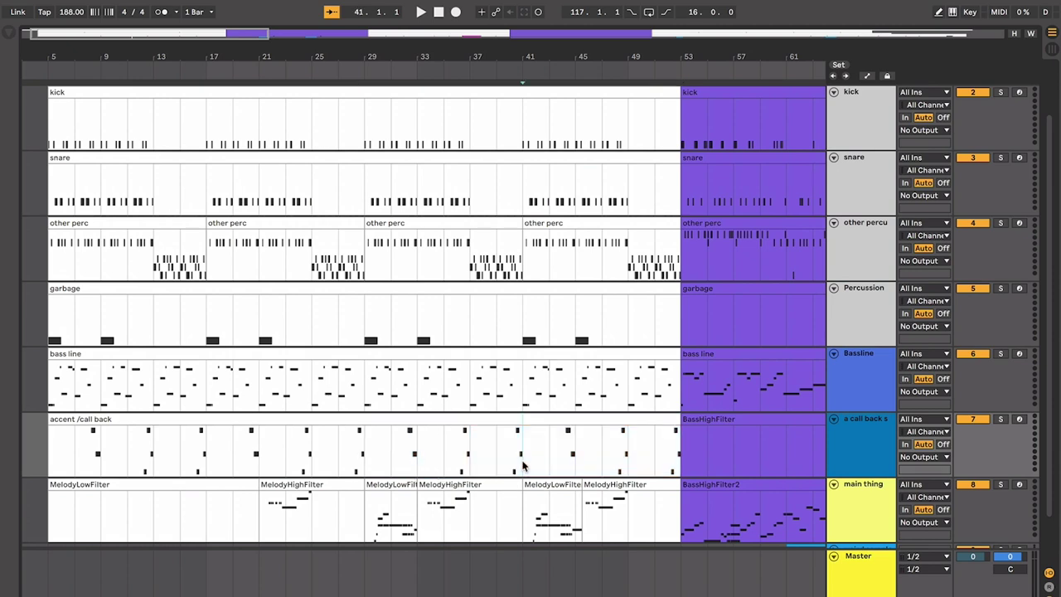
# Step: Play from bar 39 through the transition into the purple section, and stop at bar 65
pyautogui.scroll(-2, 497, 462)
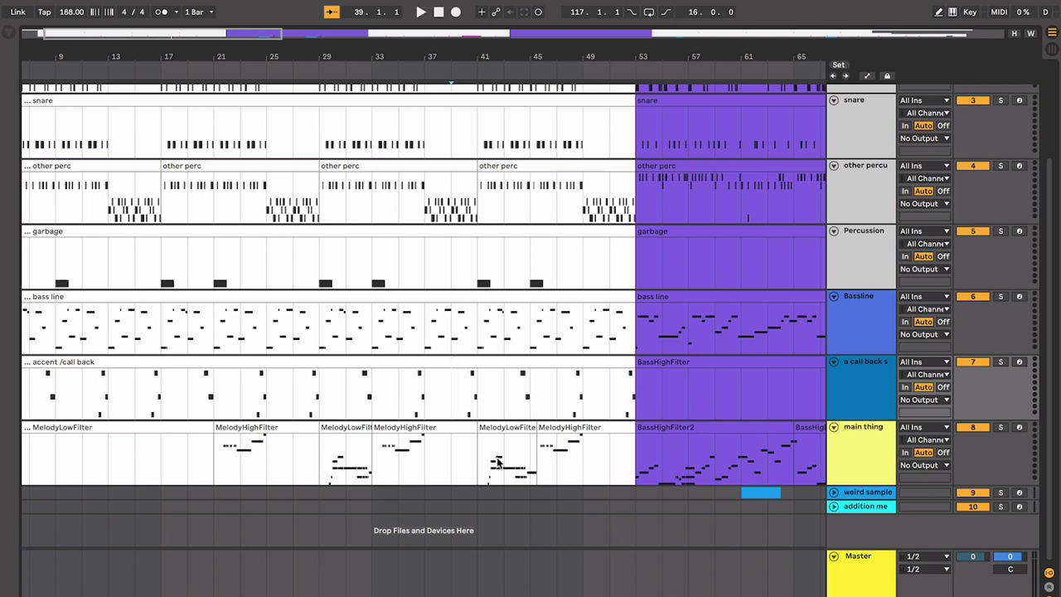
pyautogui.scroll(5, 498, 461)
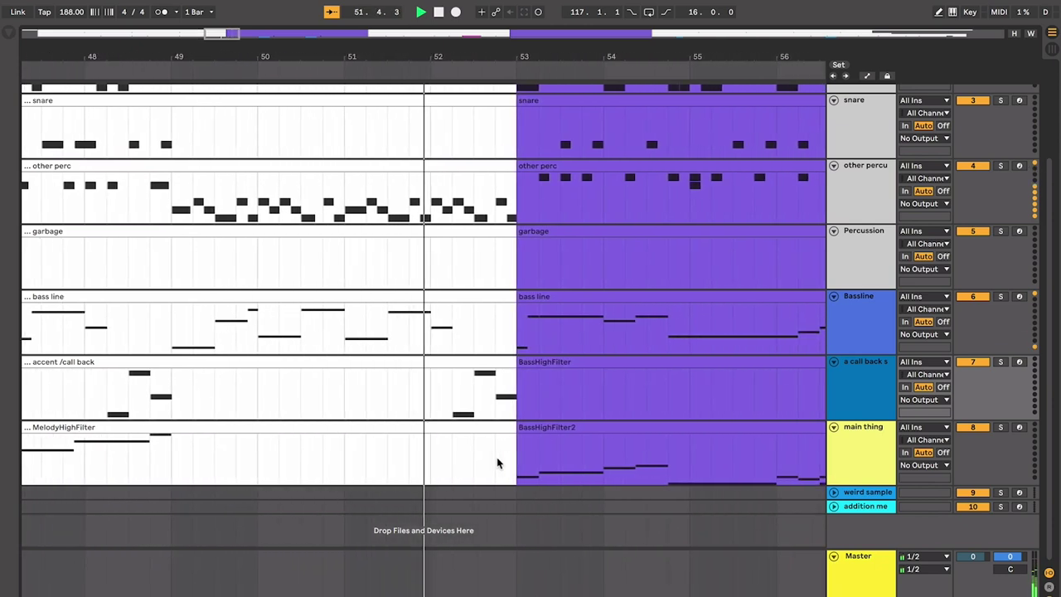
pyautogui.scroll(-4, 498, 459)
pyautogui.scroll(2, 498, 459)
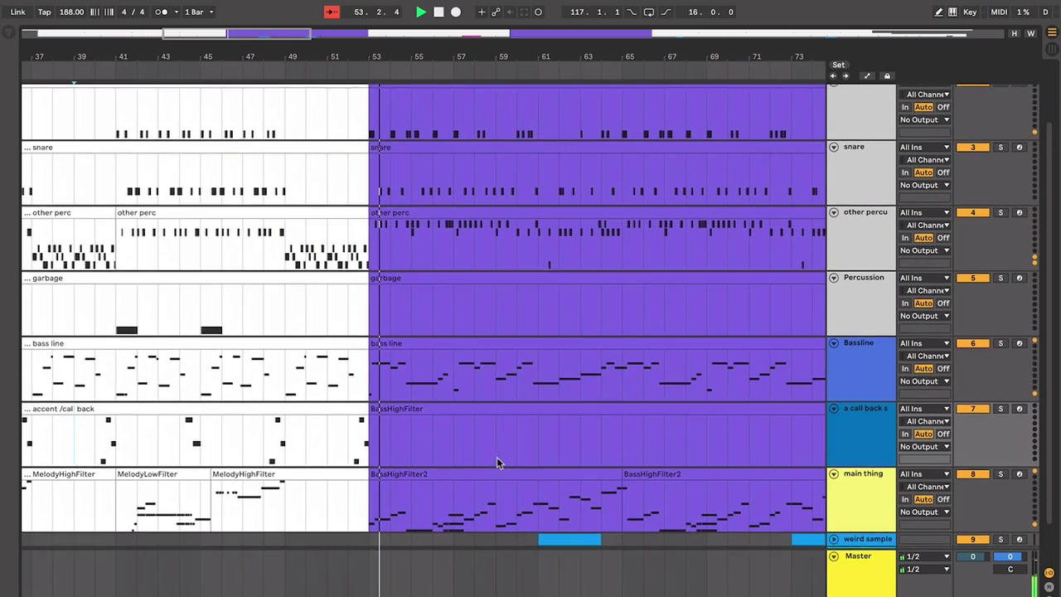
pyautogui.scroll(-1, 496, 457)
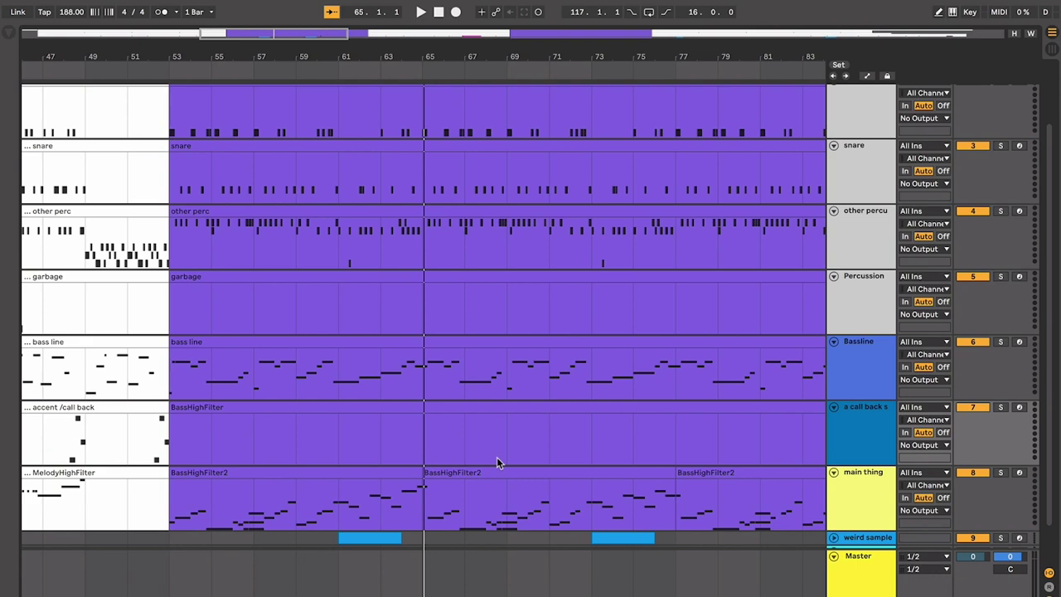
# Step: Select the empty garbage clip from bar 53 to bar 55, and place the insert marker at bar 53
pyautogui.hscroll(-4, 496, 462)
pyautogui.scroll(1, 489, 463)
pyautogui.moveTo(280, 343); pyautogui.dragTo(331, 344)
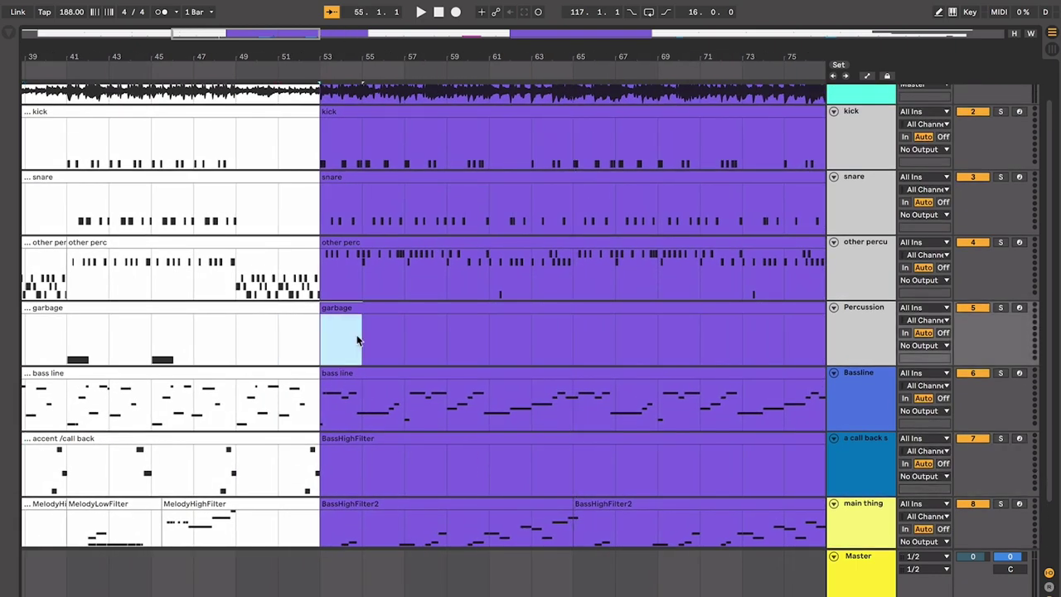
pyautogui.scroll(-1, 362, 332)
pyautogui.hscroll(1, 363, 332)
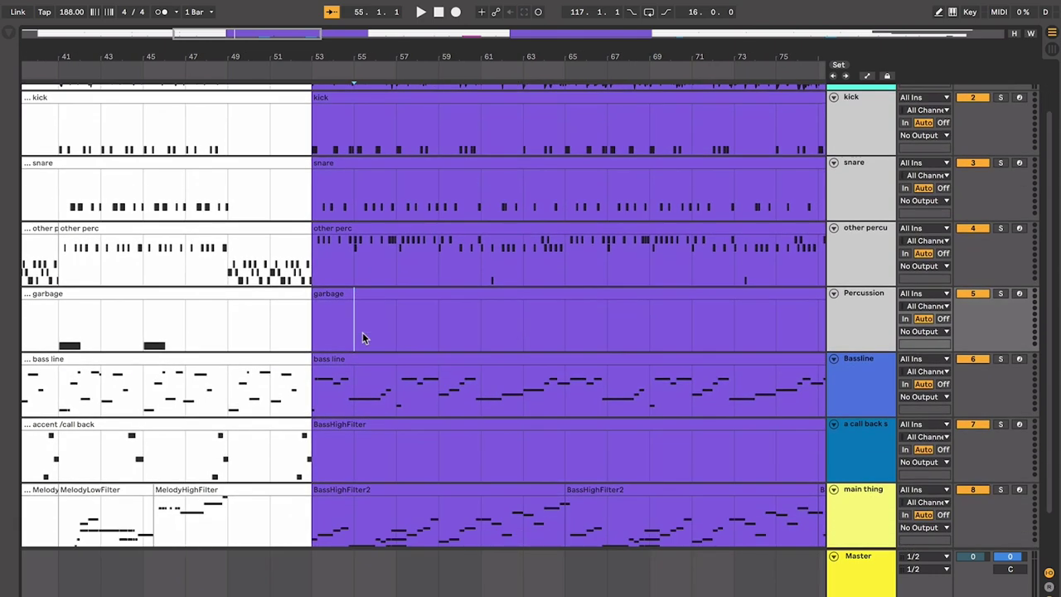
pyautogui.scroll(-1, 363, 339)
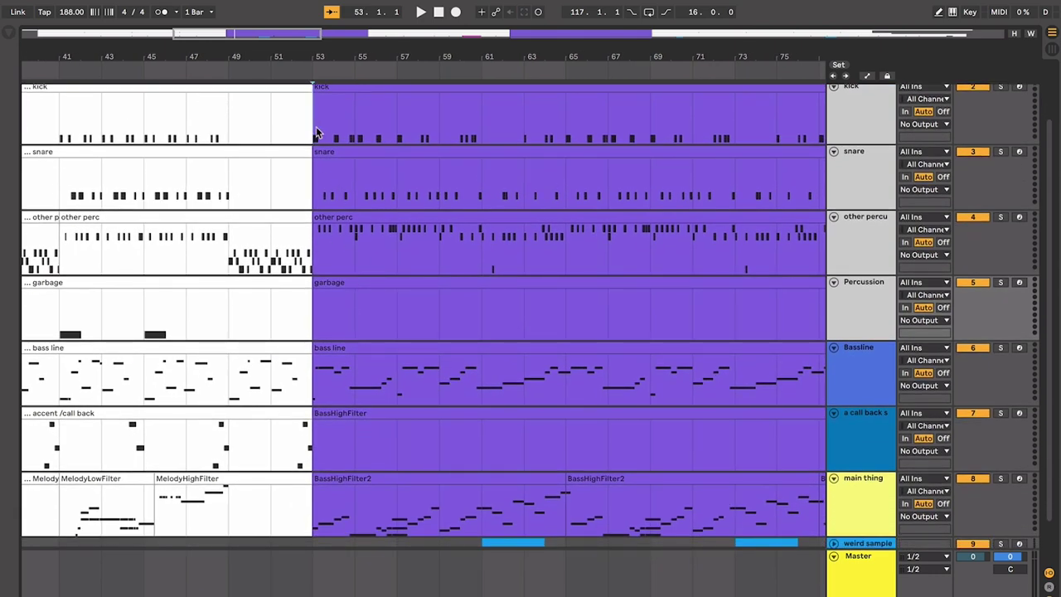
# Step: Select the kick through main thing tracks from bar 53 to bar 65, covering the purple section's first cycle
pyautogui.moveTo(316, 133); pyautogui.dragTo(565, 526)
pyautogui.scroll(2, 627, 399)
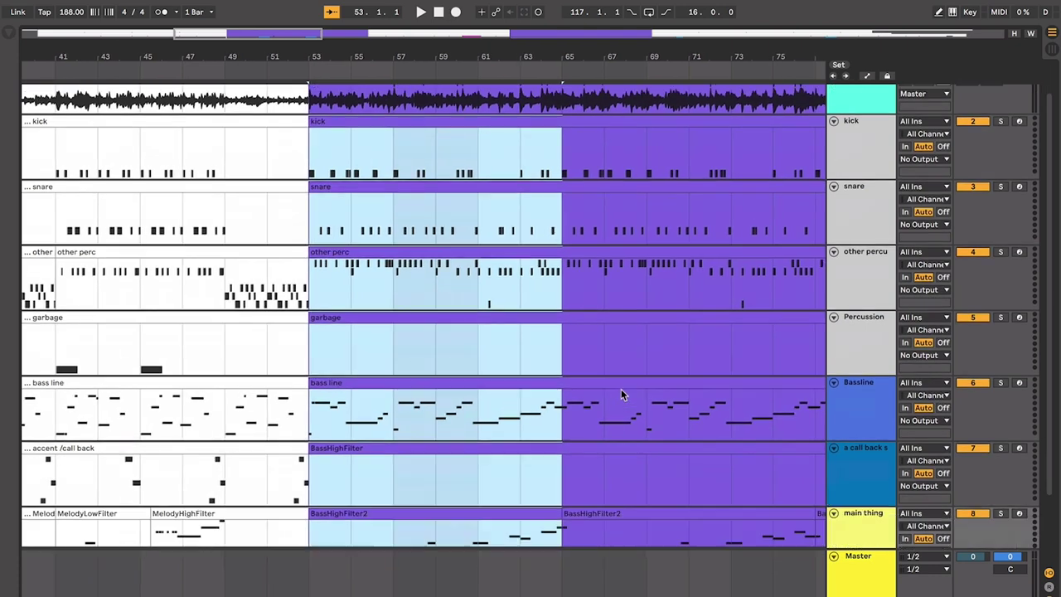
pyautogui.scroll(-3, 621, 390)
pyautogui.hscroll(-1, 621, 389)
pyautogui.hscroll(-1, 621, 390)
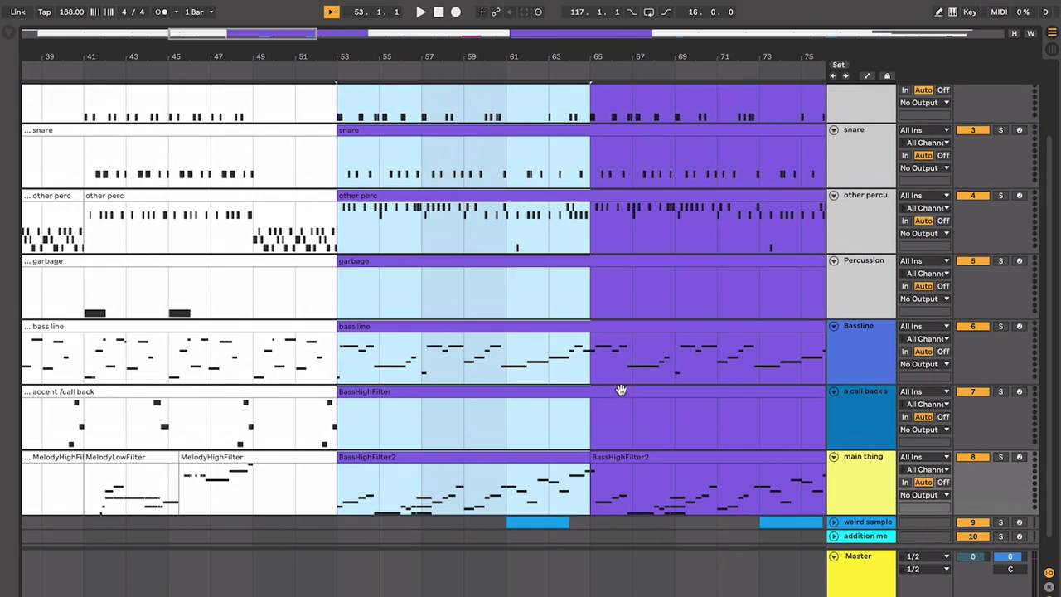
# Step: Play from bar 47 to listen to the other perc pattern of the first section, and stop
pyautogui.click(347, 212)
pyautogui.press('+')
pyautogui.press('+')
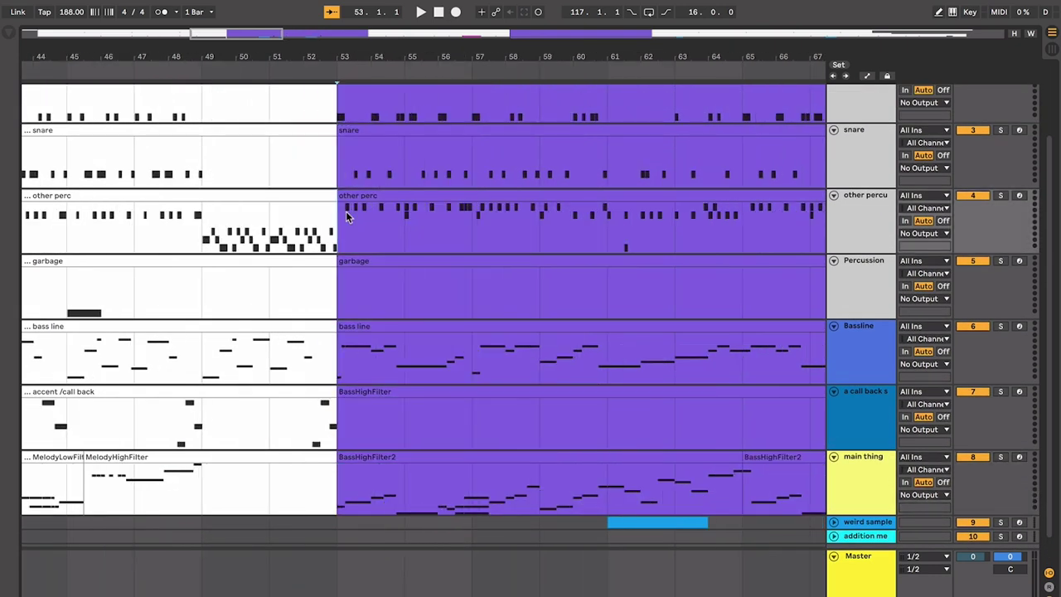
pyautogui.hscroll(-3, 346, 213)
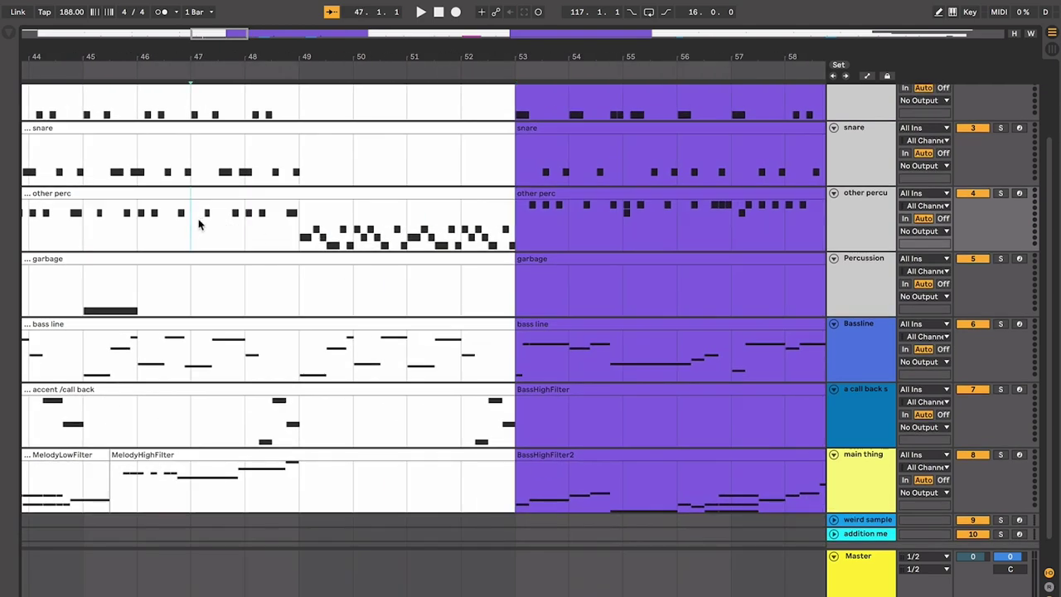
pyautogui.press('space')
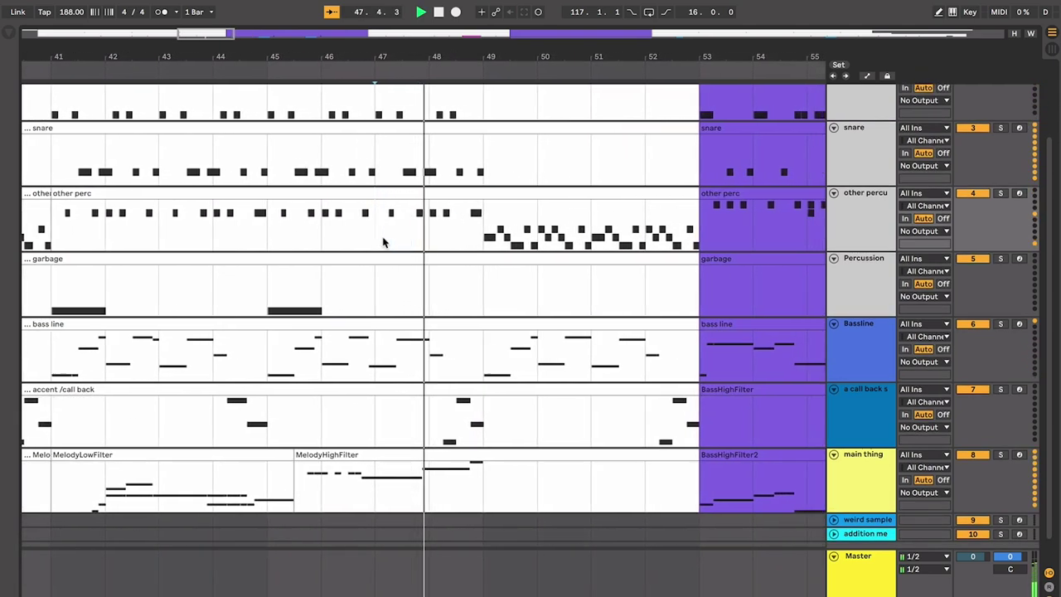
pyautogui.press('space')
# Step: Start playback from bar 53 to listen to the other perc pattern of the purple section
pyautogui.hscroll(2, 407, 241)
pyautogui.scroll(-1, 431, 242)
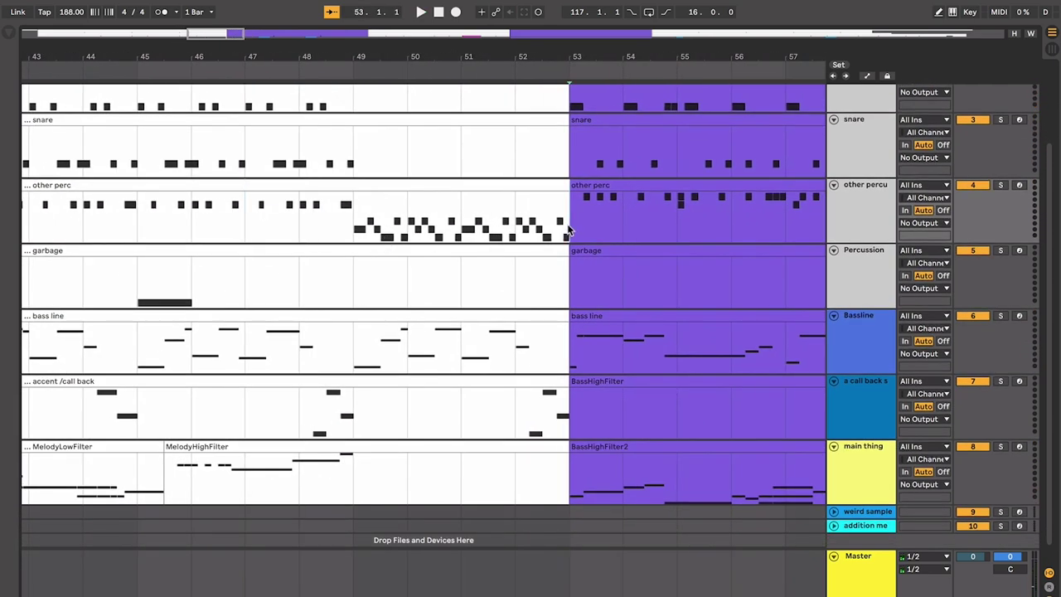
pyautogui.hscroll(2, 569, 230)
pyautogui.hscroll(2, 568, 230)
pyautogui.press('space')
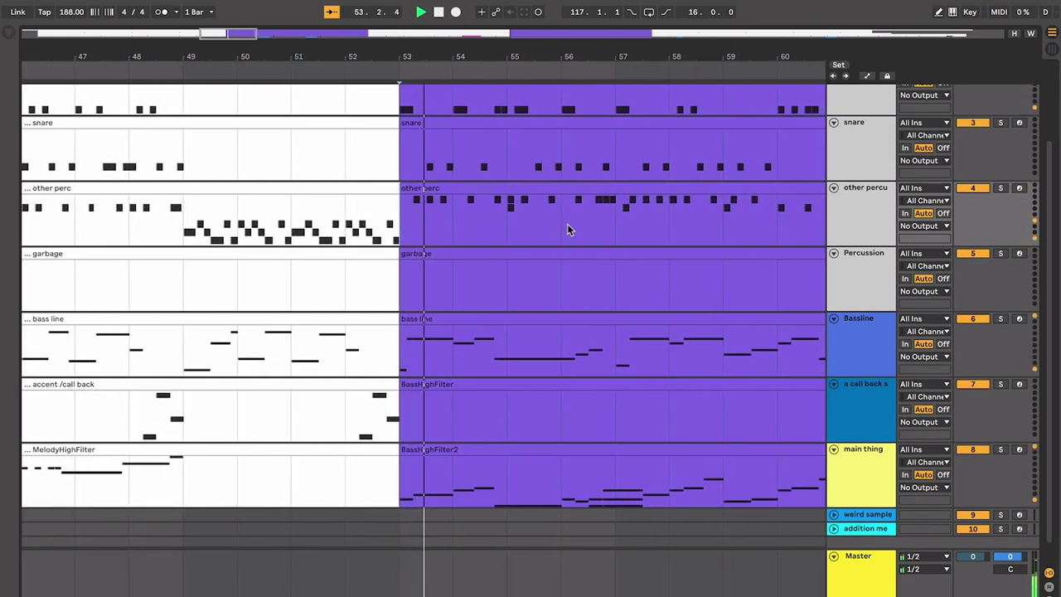
# Step: Stop playback and select the other perc pattern from bar 53 to bar 65, the purple section's first cycle
pyautogui.press('space')
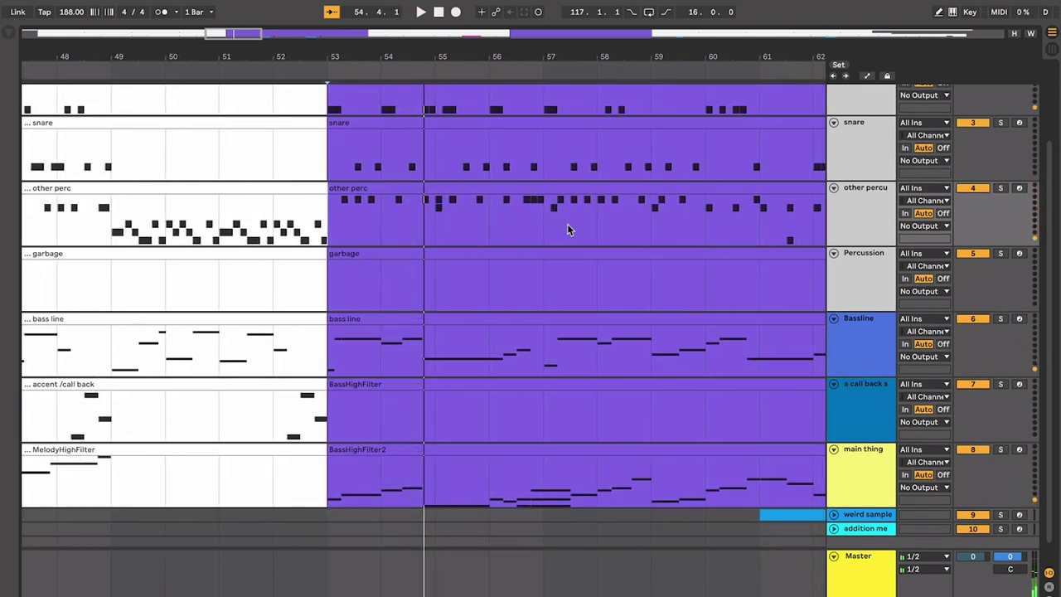
pyautogui.click(337, 214)
pyautogui.press('+')
pyautogui.press('+')
pyautogui.scroll(-3, 336, 214)
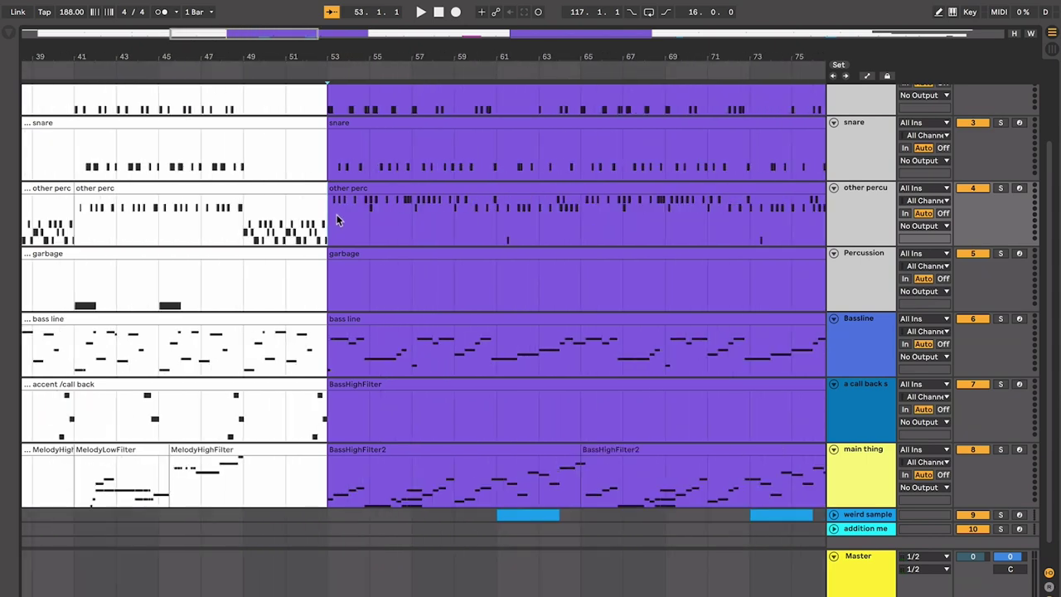
pyautogui.moveTo(355, 214); pyautogui.dragTo(570, 213)
pyautogui.hscroll(1, 570, 213)
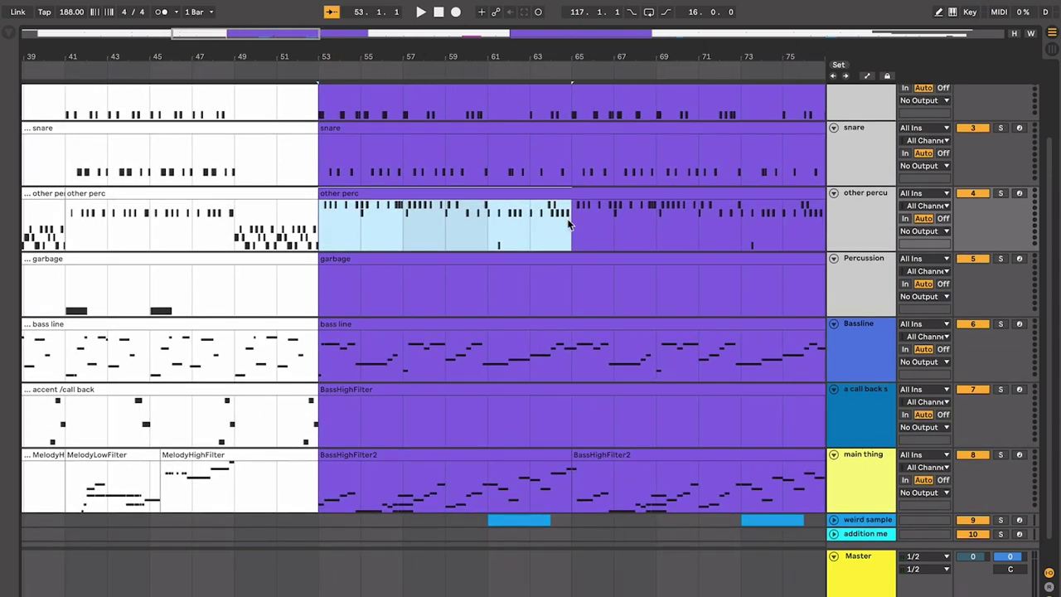
# Step: Play the other perc track from bar 61 and around its single low note to listen to that hit, and stop
pyautogui.hscroll(1, 500, 247)
pyautogui.click(479, 242)
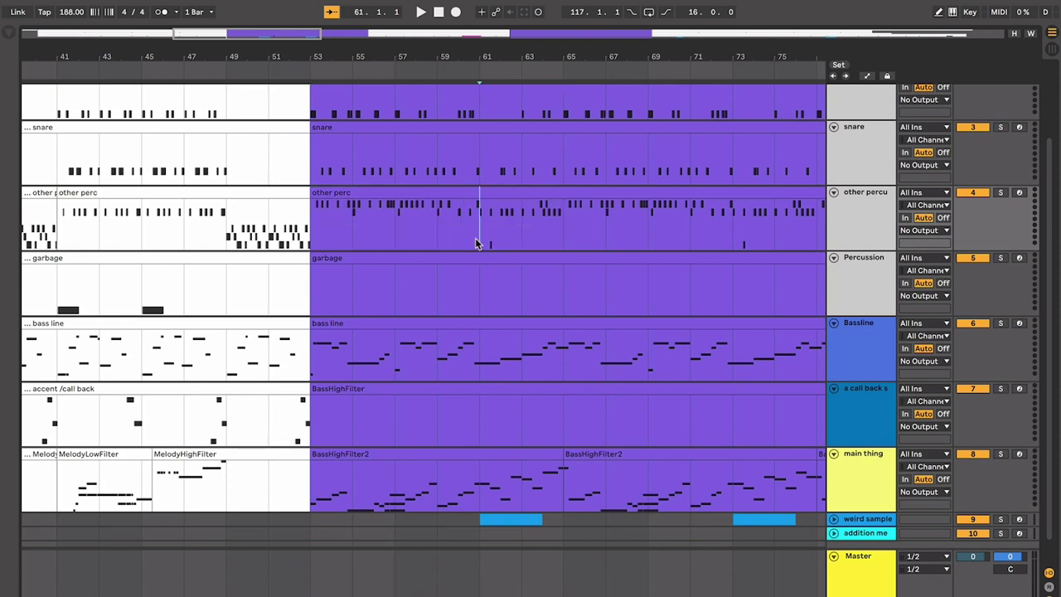
pyautogui.press('space')
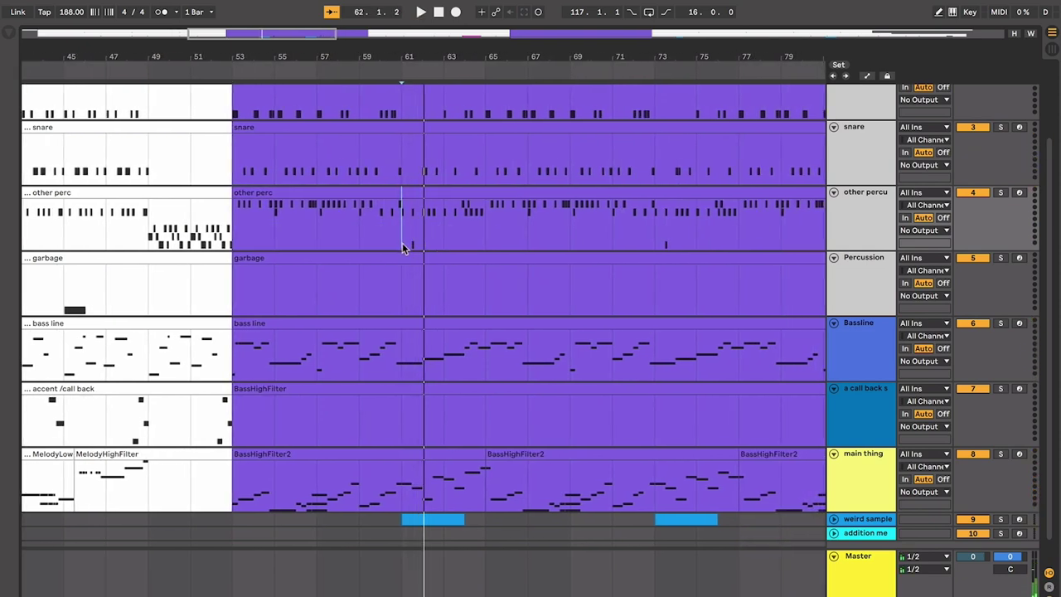
pyautogui.press('+')
pyautogui.press('+')
pyautogui.press('+')
pyautogui.click(429, 241)
pyautogui.press('space')
pyautogui.press('space')
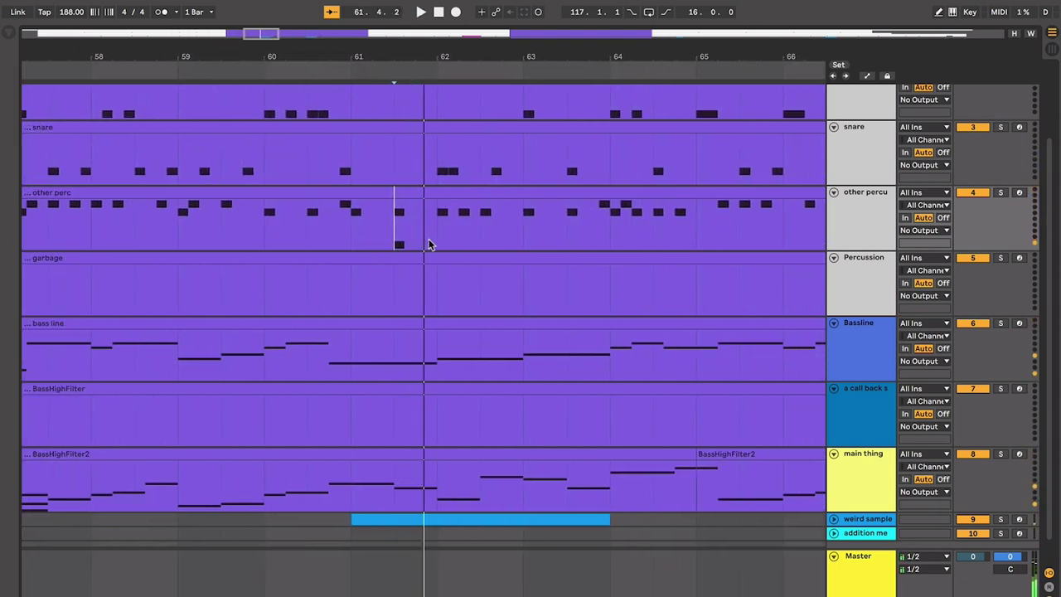
# Step: Examine the kick pattern across the start of the purple section, placing the insert marker at bar 57 of the kick track
pyautogui.scroll(-5, 429, 240)
pyautogui.scroll(2, 429, 238)
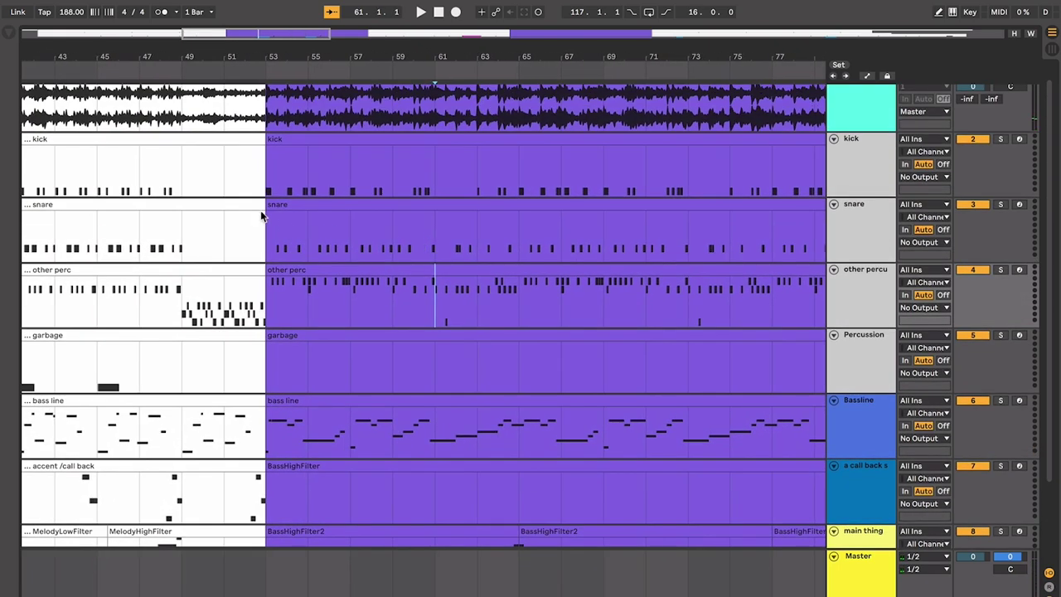
pyautogui.moveTo(190, 169); pyautogui.dragTo(336, 162)
pyautogui.click(274, 161)
pyautogui.hscroll(1, 337, 162)
pyautogui.click(352, 130)
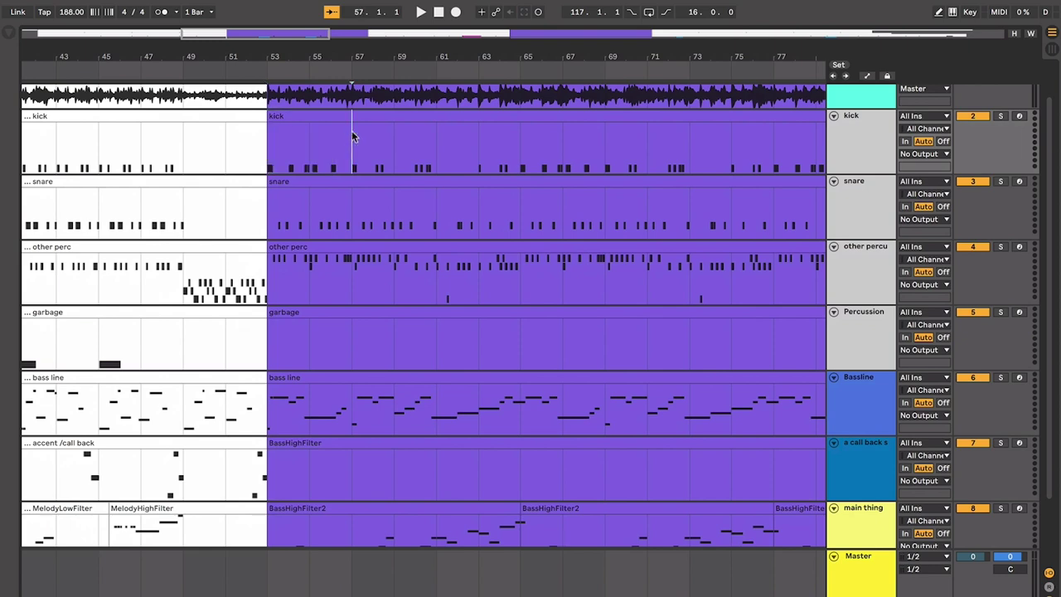
pyautogui.click(358, 120)
# Step: Select the purple section's snare clip and play it from bar 53
pyautogui.click(400, 182)
pyautogui.hscroll(-5, 398, 185)
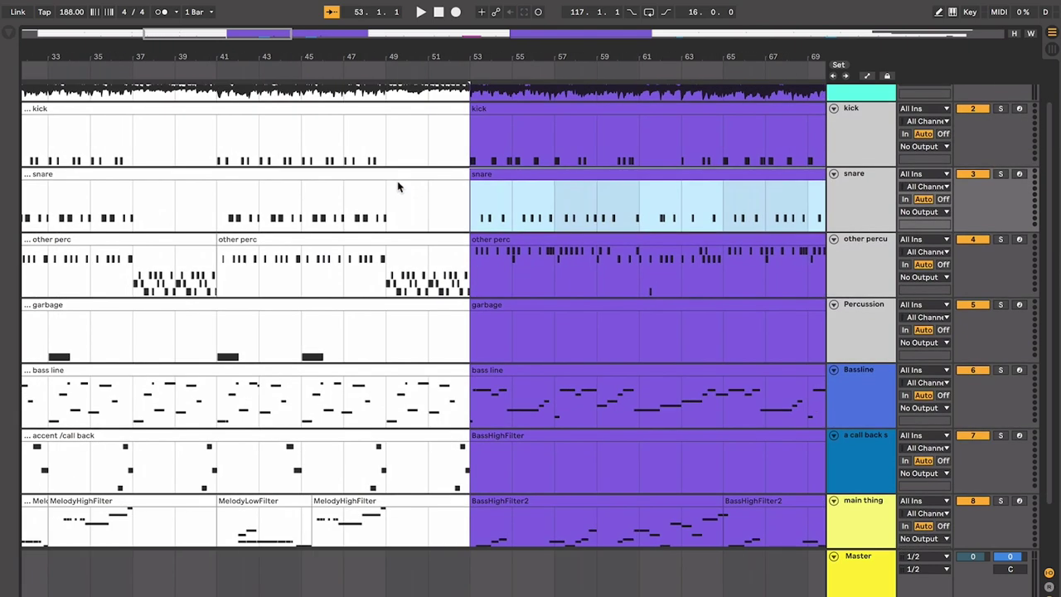
pyautogui.press('space')
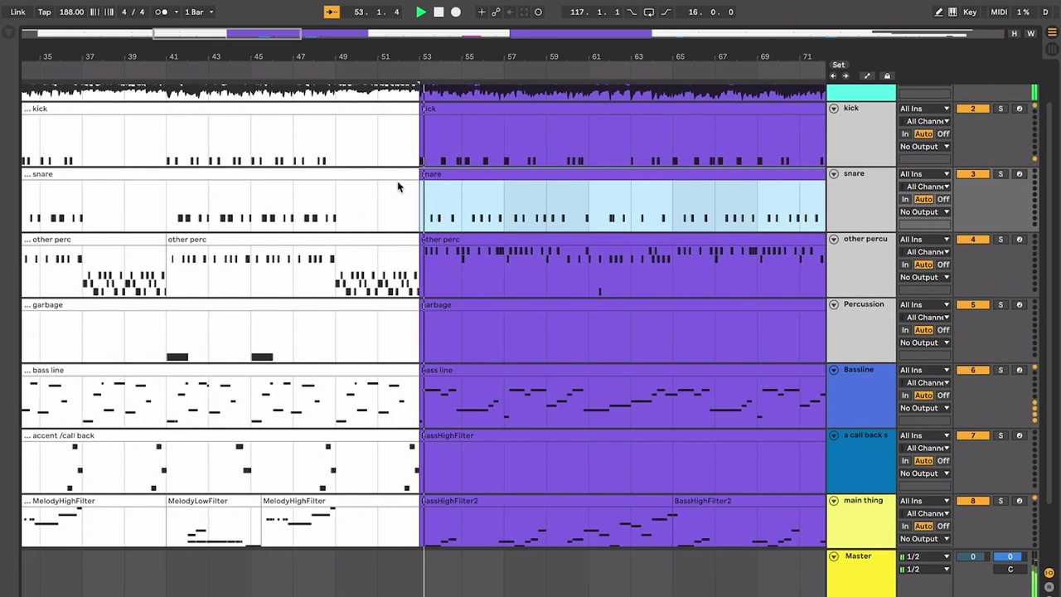
pyautogui.hscroll(-1, 339, 207)
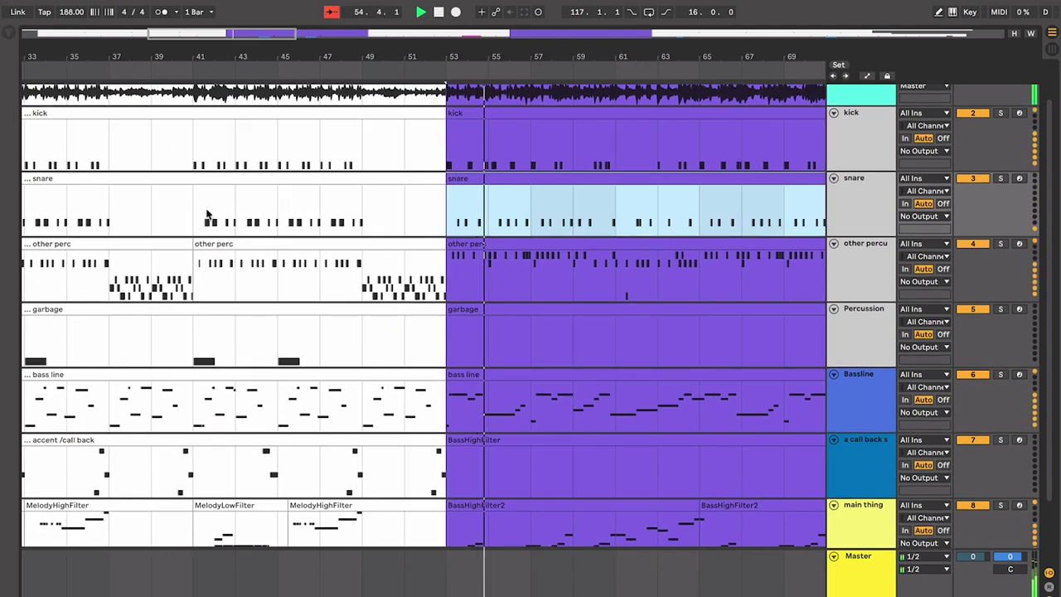
# Step: Play the snare track from bar 41 and from bar 57 to compare the first and purple sections' patterns, and stop
pyautogui.click(207, 212)
pyautogui.press('space')
pyautogui.press('space')
pyautogui.hscroll(1, 412, 222)
pyautogui.hscroll(4, 410, 222)
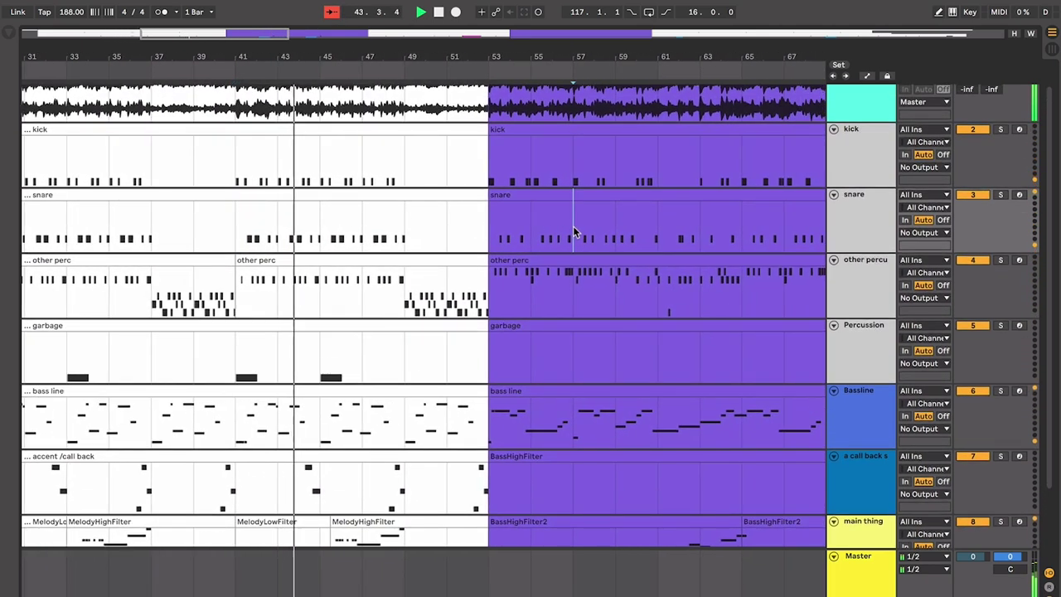
pyautogui.click(573, 226)
pyautogui.hscroll(-2, 498, 233)
pyautogui.hscroll(-1, 498, 226)
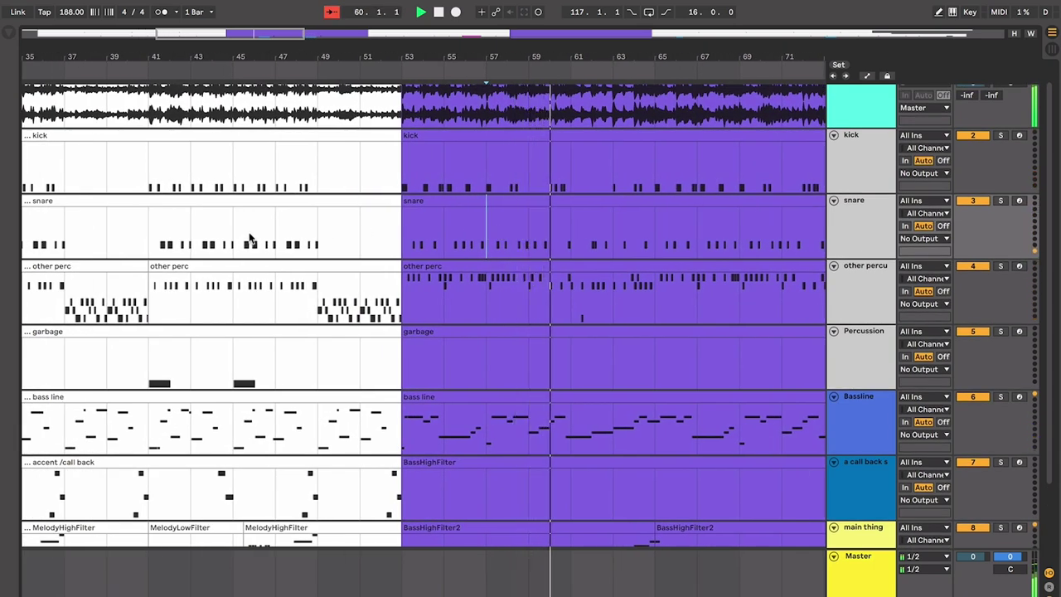
pyautogui.press('space')
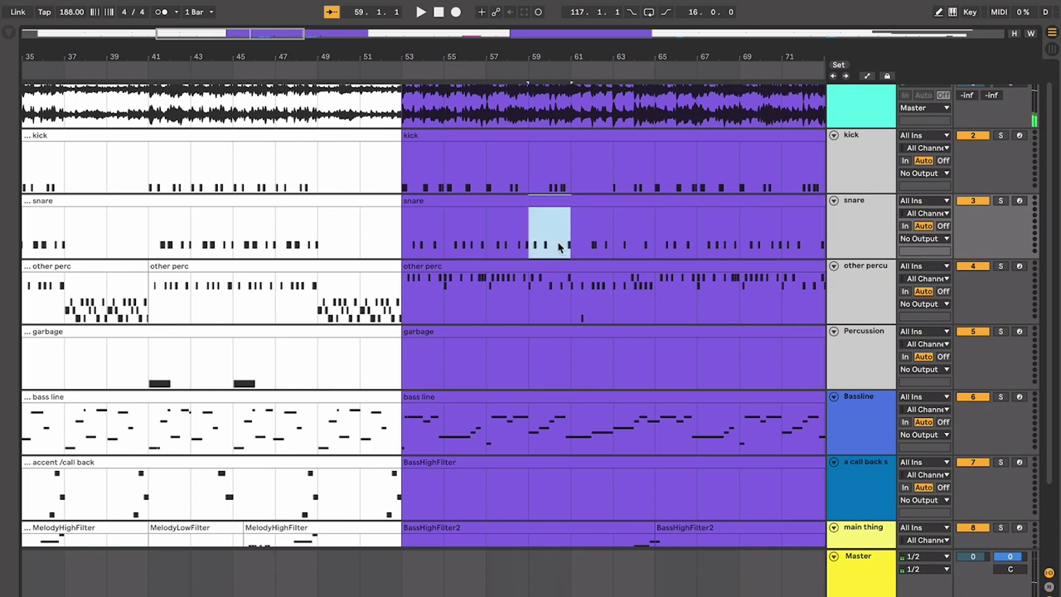
# Step: Play the snare pattern from bar 61 to hear the end of the purple section's first cycle, and stop
pyautogui.scroll(-1, 559, 243)
pyautogui.click(554, 236)
pyautogui.click(551, 221)
pyautogui.press('space')
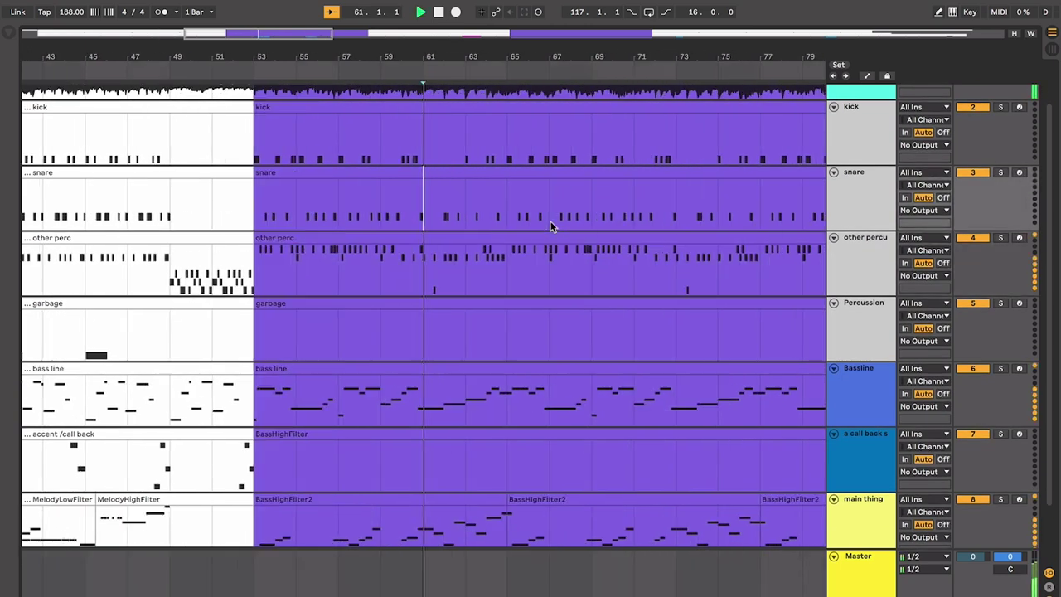
pyautogui.hscroll(-5, 535, 226)
pyautogui.scroll(1, 534, 226)
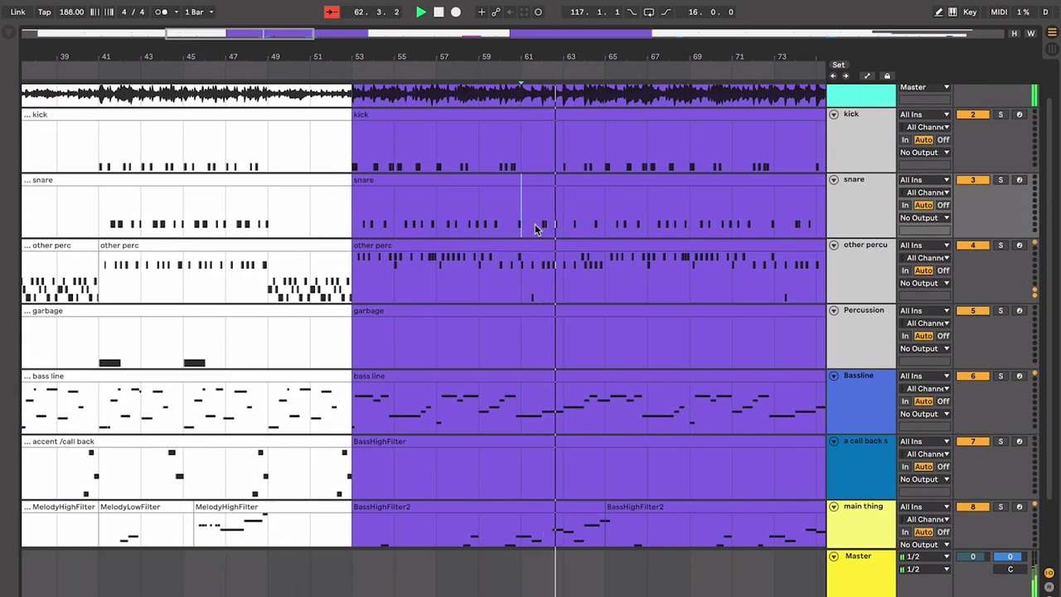
pyautogui.press('space')
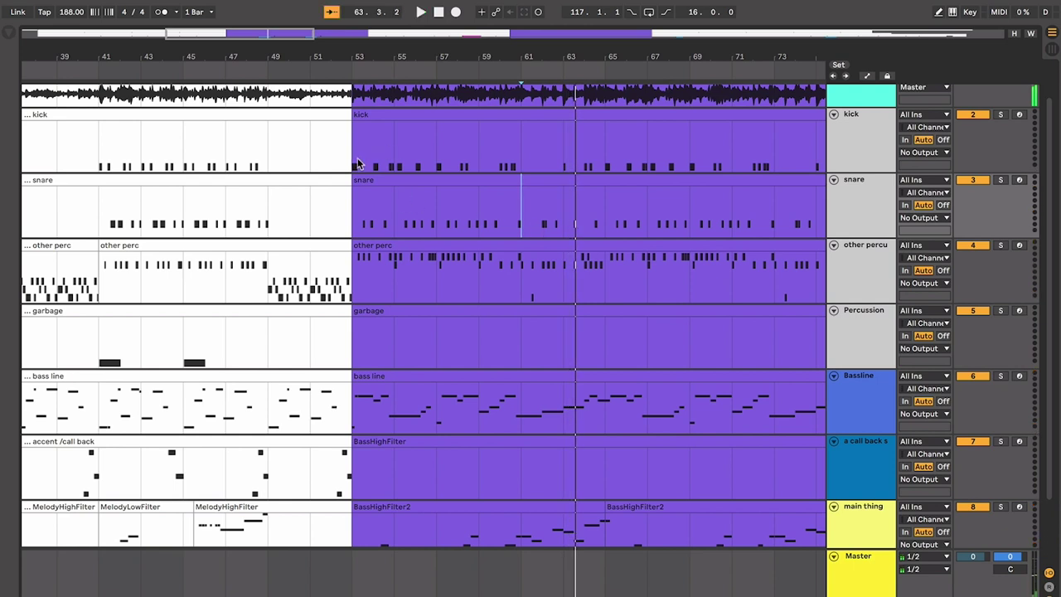
# Step: Examine the kick, snare, other perc and bass line patterns in the purple section's first cycle, starting at bar 53
pyautogui.click(358, 163)
pyautogui.moveTo(366, 216); pyautogui.dragTo(512, 216)
pyautogui.click(381, 272)
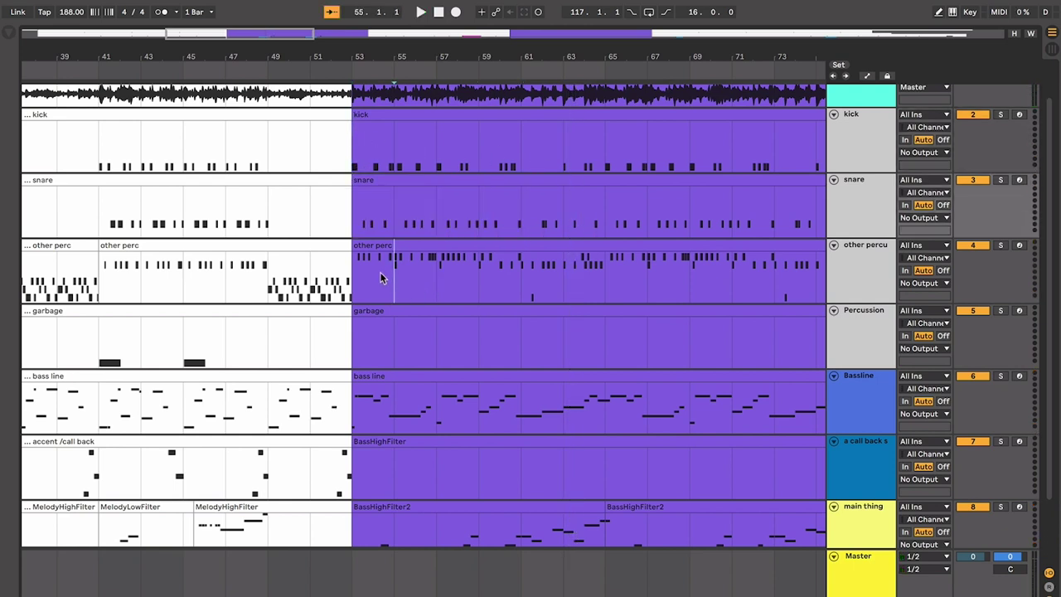
pyautogui.scroll(-3, 381, 273)
pyautogui.click(387, 305)
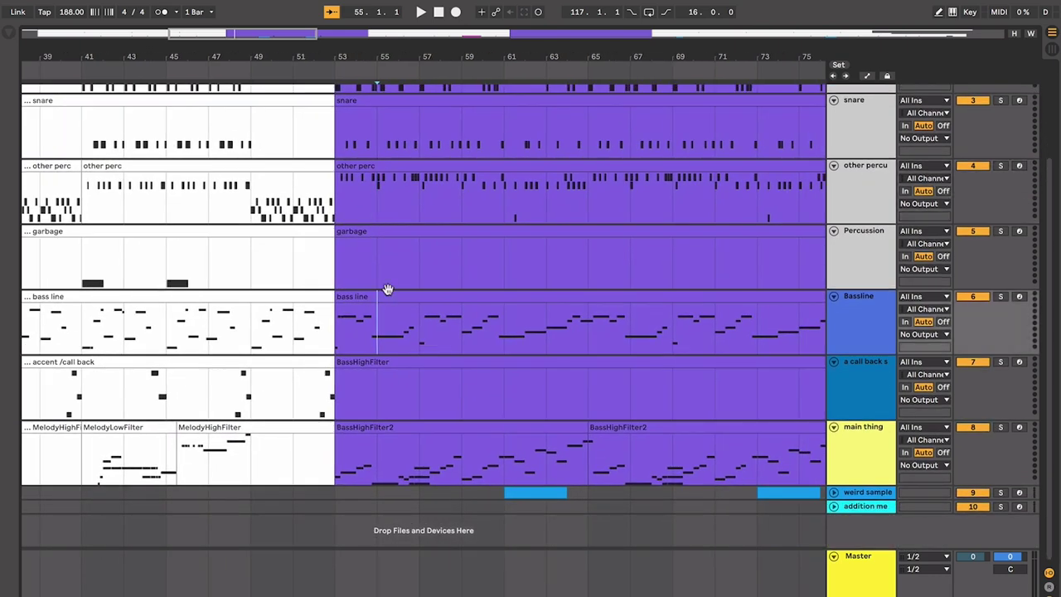
pyautogui.scroll(-2, 410, 417)
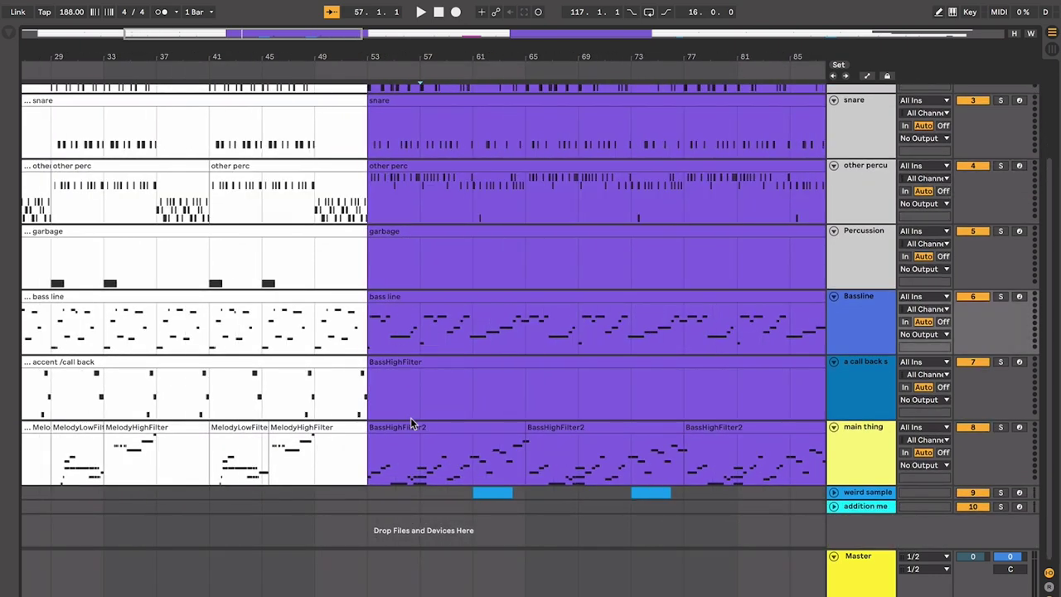
# Step: Select the first BassHighFilter2 clip from bar 53 to bar 65 on the main thing track, and examine its repeats up to bar 89
pyautogui.click(414, 424)
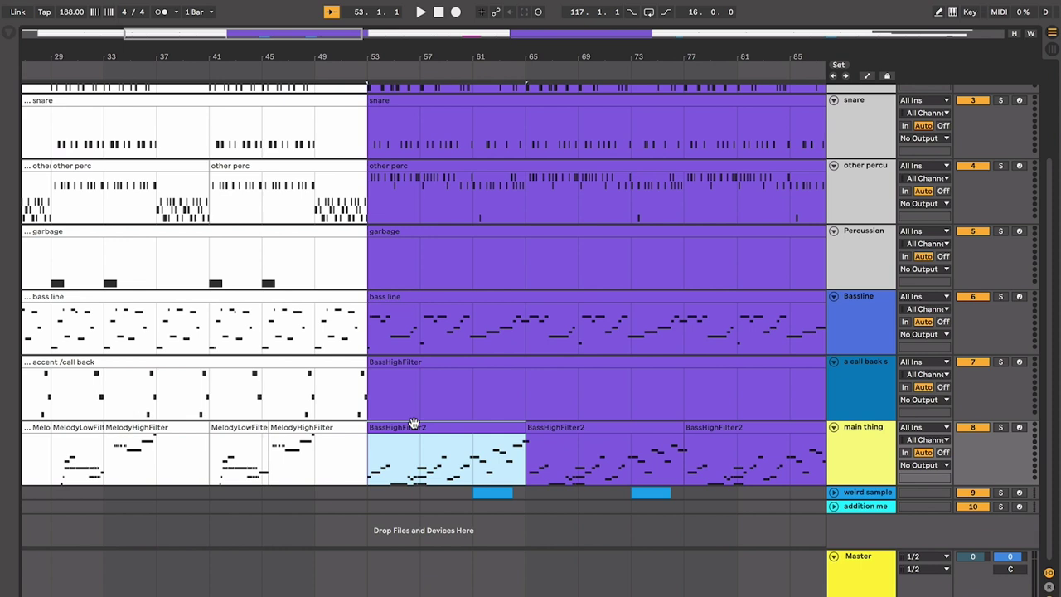
pyautogui.hscroll(3, 415, 425)
pyautogui.hscroll(5, 606, 465)
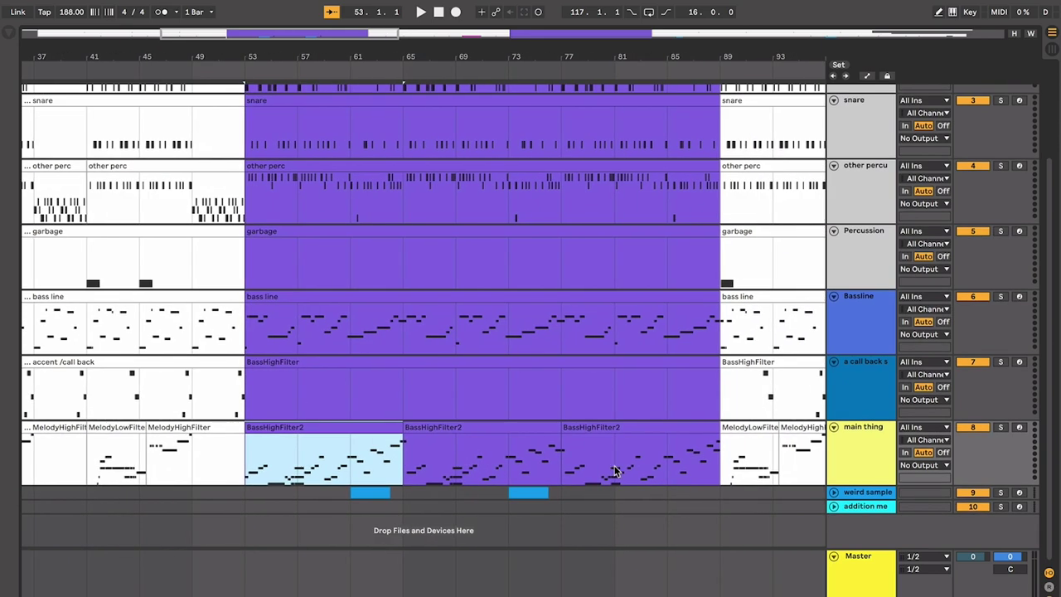
pyautogui.hscroll(-3, 602, 466)
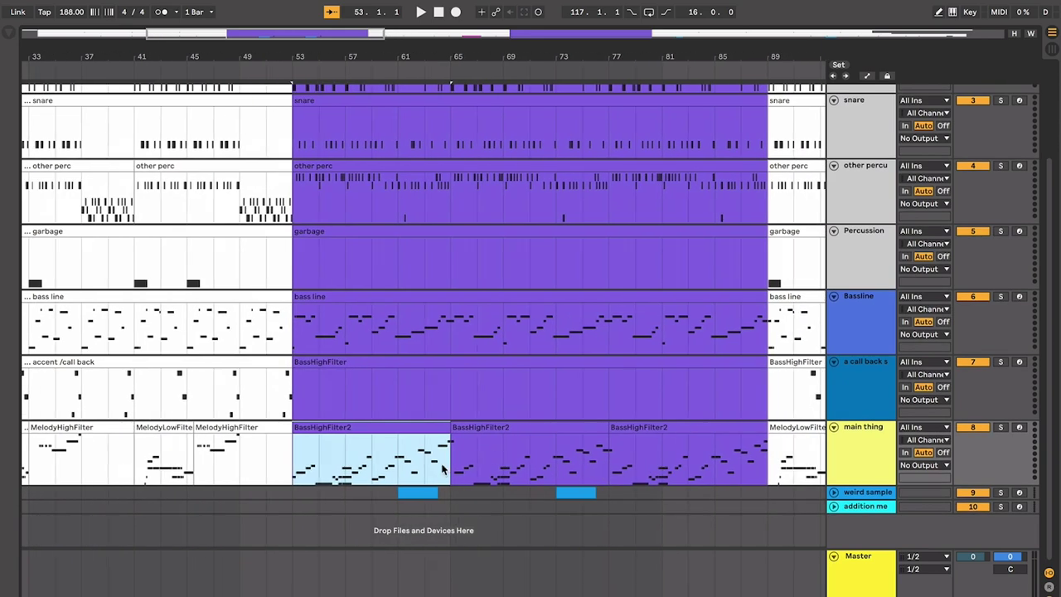
# Step: Unfold the weird sample track and place the insert marker at bar 59 of the main thing track
pyautogui.click(834, 492)
pyautogui.scroll(-2, 671, 485)
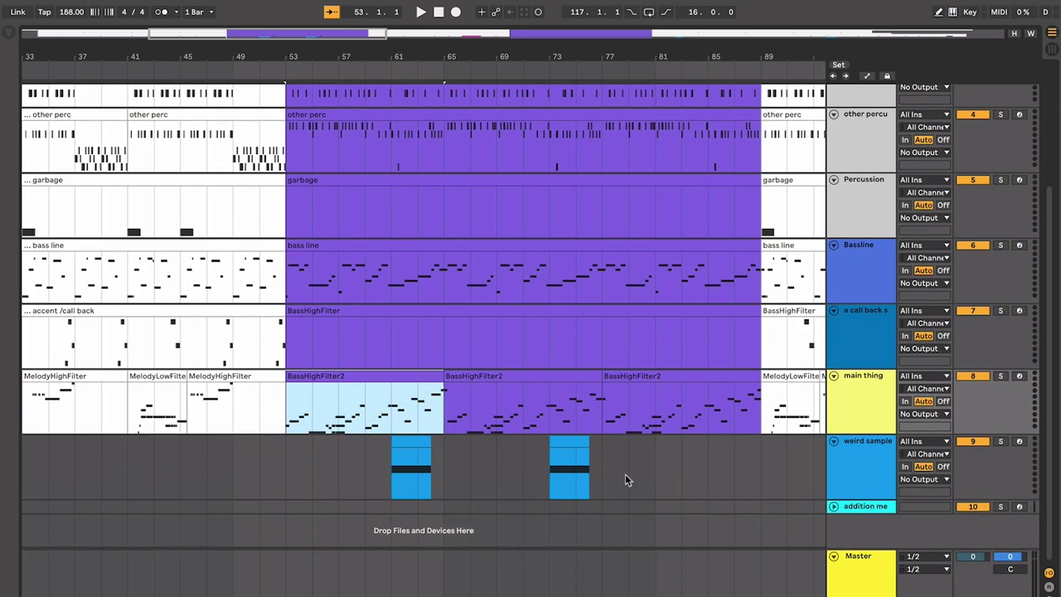
pyautogui.click(407, 448)
pyautogui.click(383, 411)
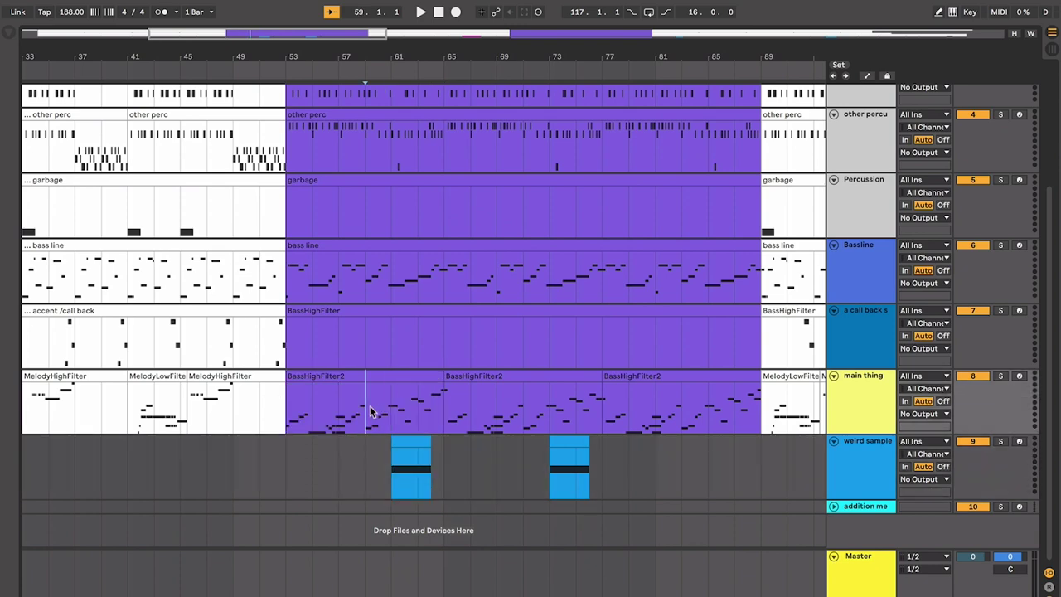
# Step: Play from bar 59 to listen to the weird sample, with its clip from bar 61 to bar 64 selected
pyautogui.press('space')
pyautogui.press('-')
pyautogui.press('+')
pyautogui.press('+')
pyautogui.press('+')
pyautogui.press('+')
pyautogui.click(505, 444)
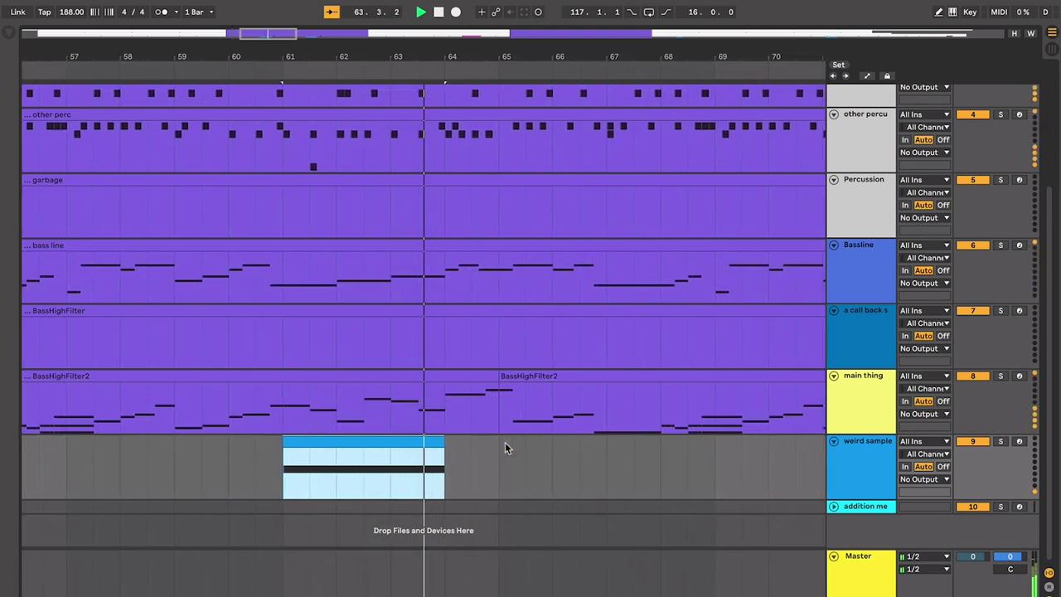
pyautogui.press('-')
pyautogui.press('-')
pyautogui.press('-')
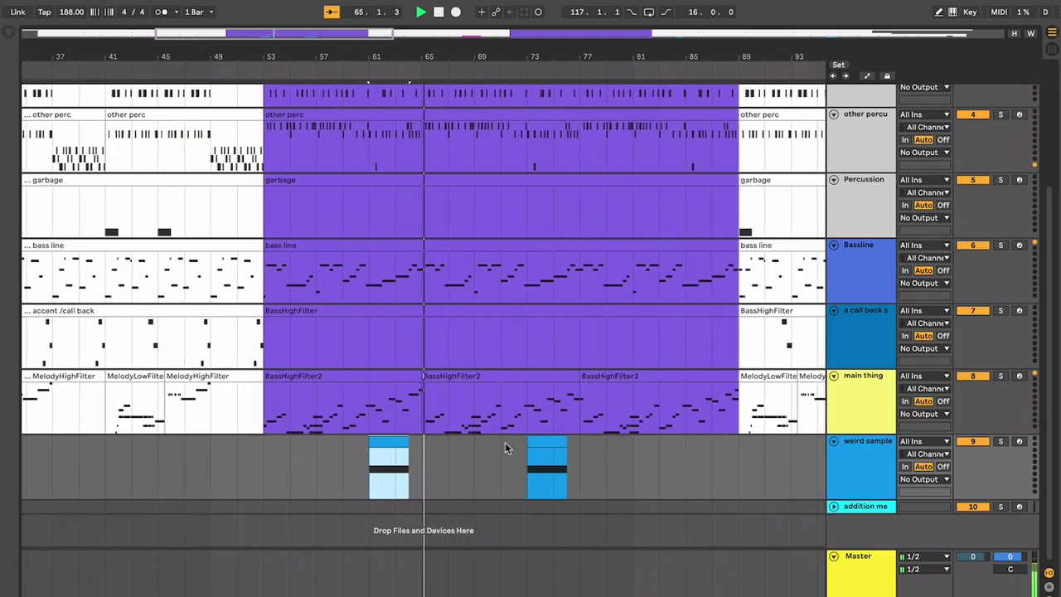
# Step: Place the insert marker at bar 65 of the garbage track and examine all tracks of the purple section
pyautogui.scroll(3, 505, 442)
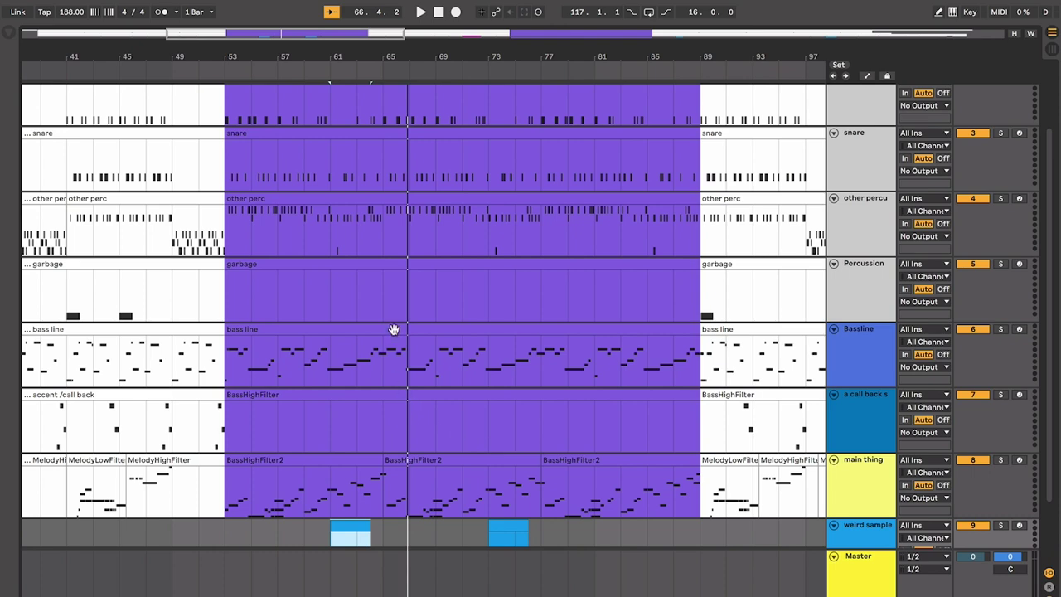
pyautogui.click(389, 296)
pyautogui.scroll(3, 348, 311)
pyautogui.scroll(-5, 349, 311)
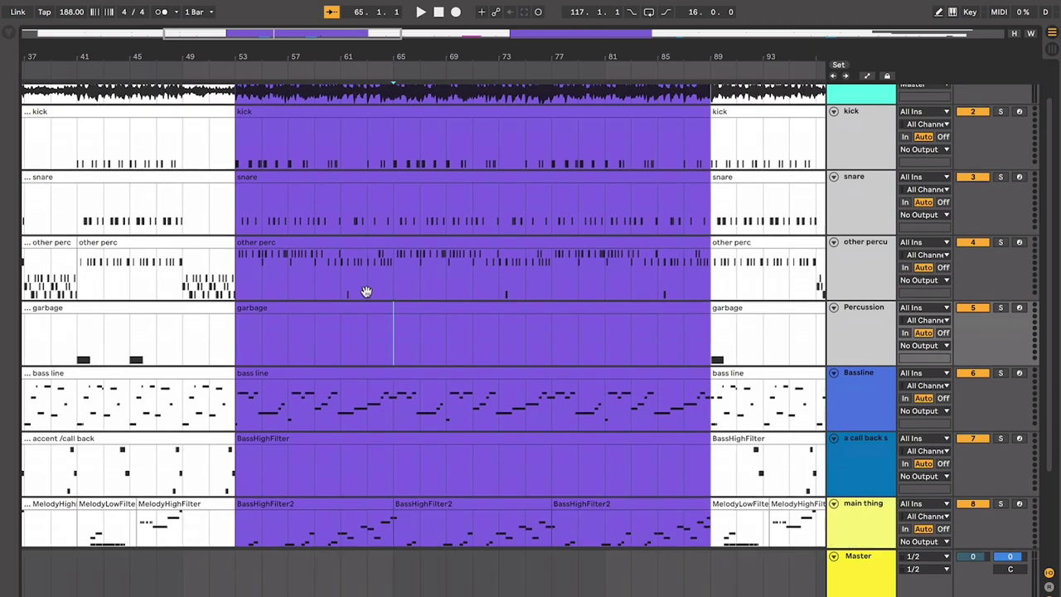
pyautogui.hscroll(-2, 365, 291)
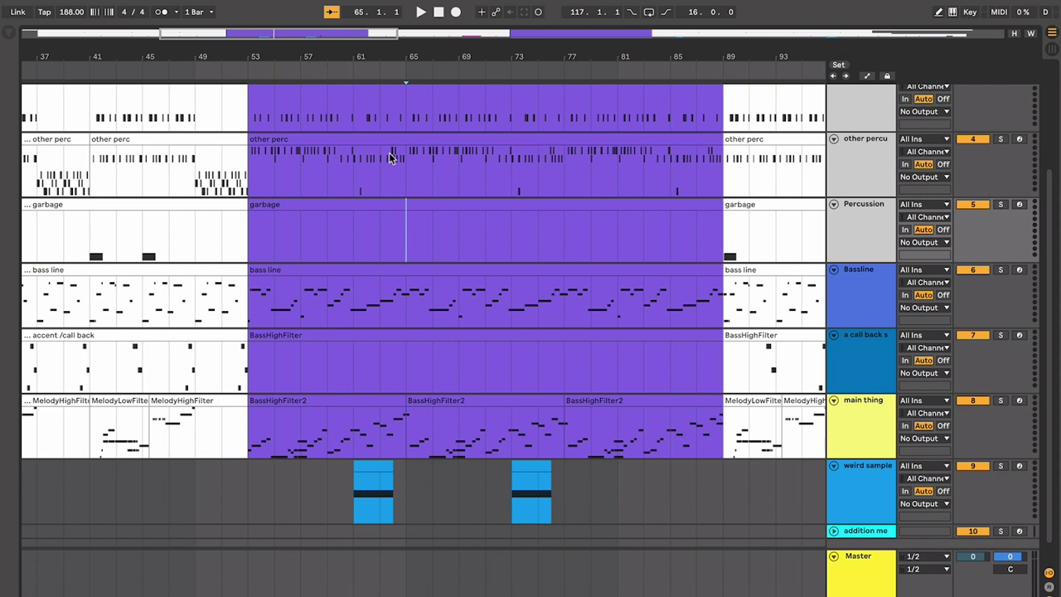
# Step: Point out bars 73 and 77 on the accent track, and place the insert marker at bar 65, where the second cycle starts
pyautogui.click(511, 359)
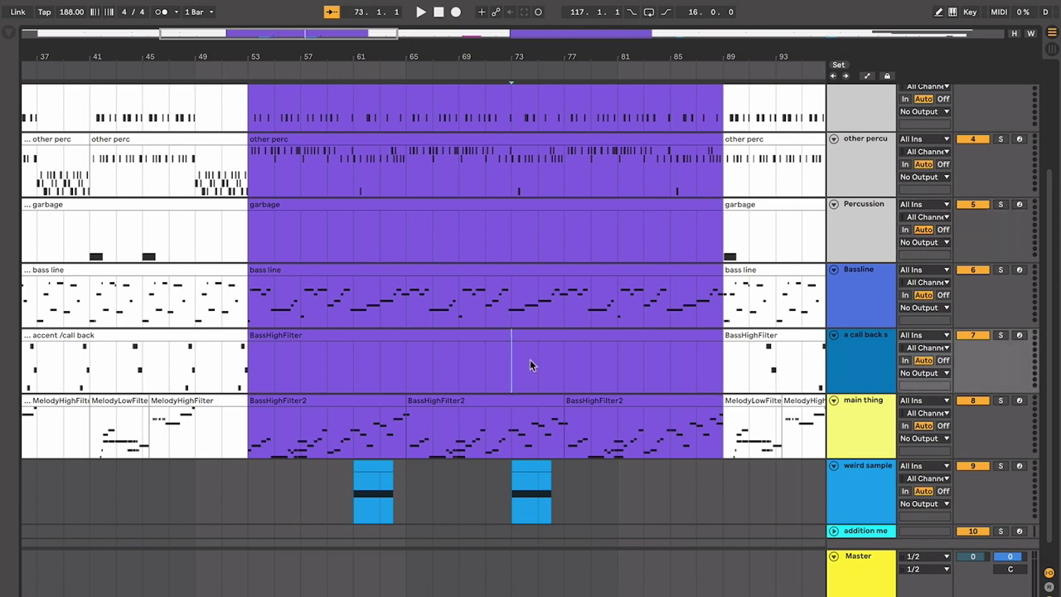
pyautogui.hscroll(3, 531, 359)
pyautogui.click(504, 358)
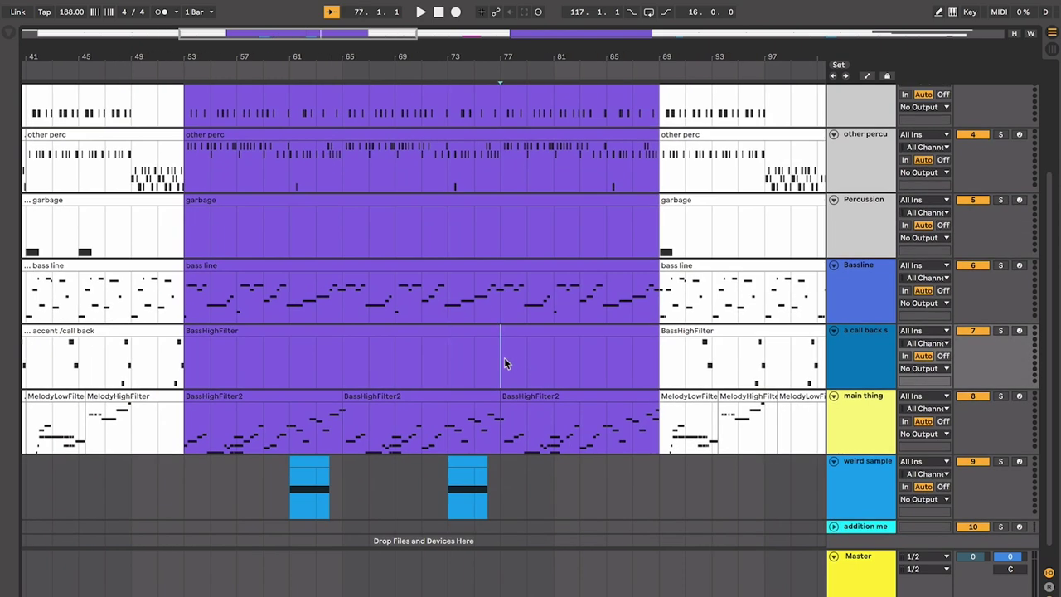
pyautogui.click(365, 367)
# Step: Play the arrangement from bar 65 to listen to the second cycle of the purple section
pyautogui.hscroll(5, 356, 369)
pyautogui.scroll(2, 357, 369)
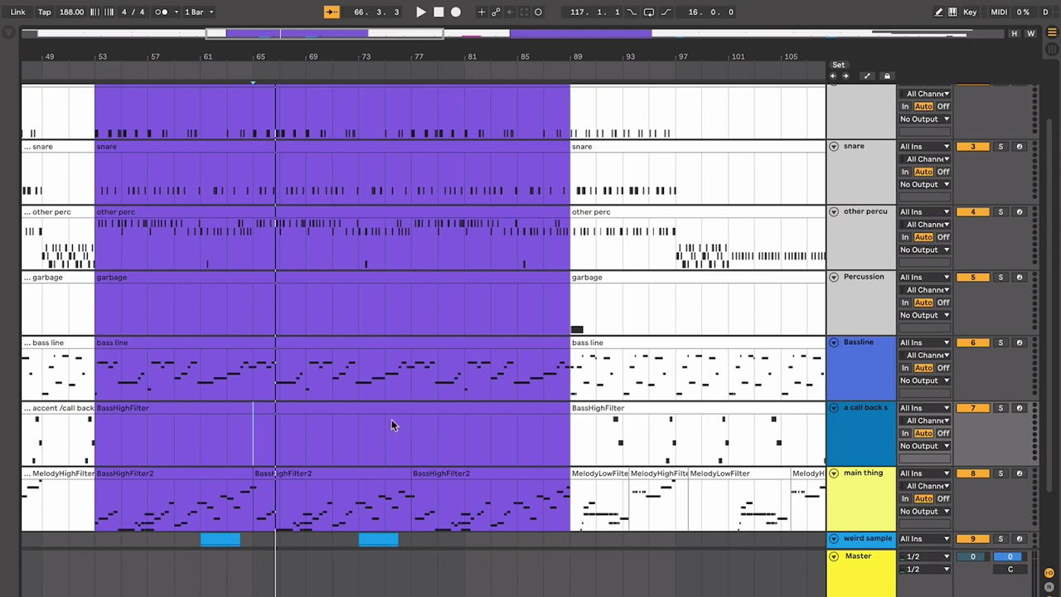
pyautogui.press('space')
pyautogui.press('+')
pyautogui.press('+')
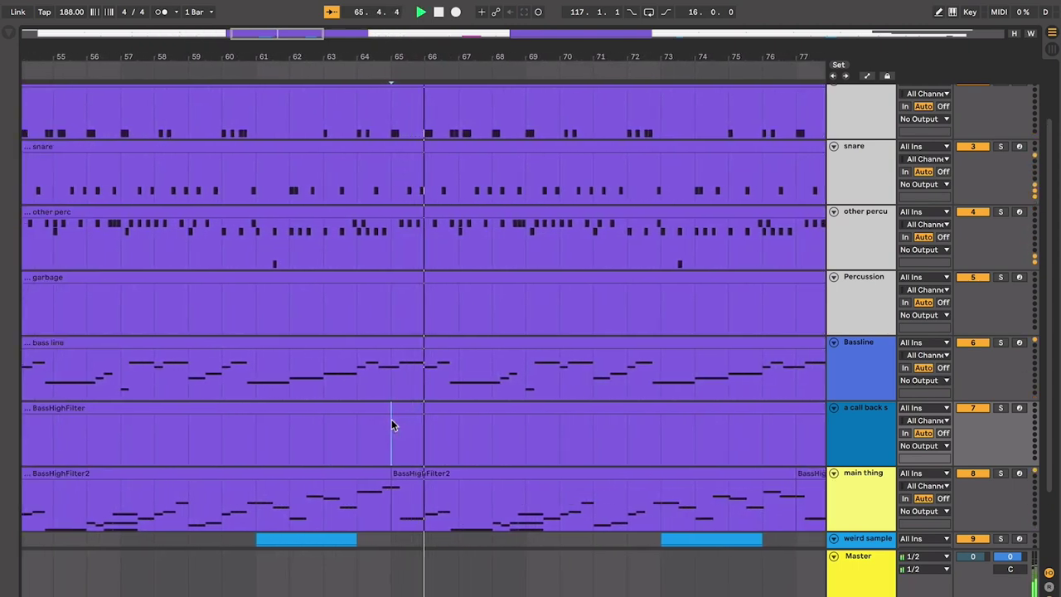
pyautogui.hotkey('ctrl', 'alt', 'l')
pyautogui.hotkey('ctrl', 'alt', 'l')
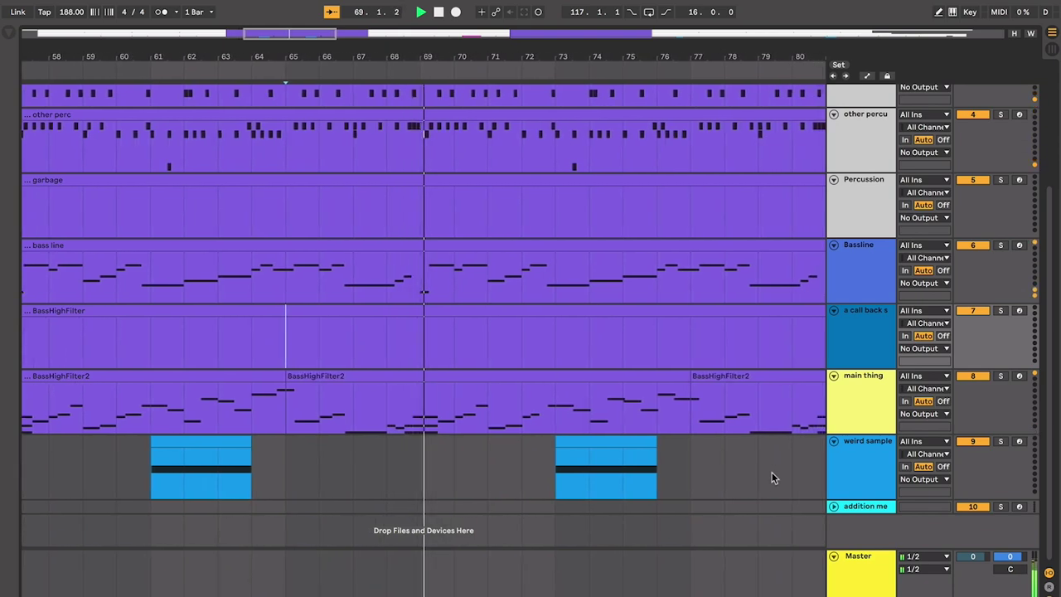
# Step: Select all tracks and reduce their height so that more of them fit in the arrangement
pyautogui.scroll(3, 771, 472)
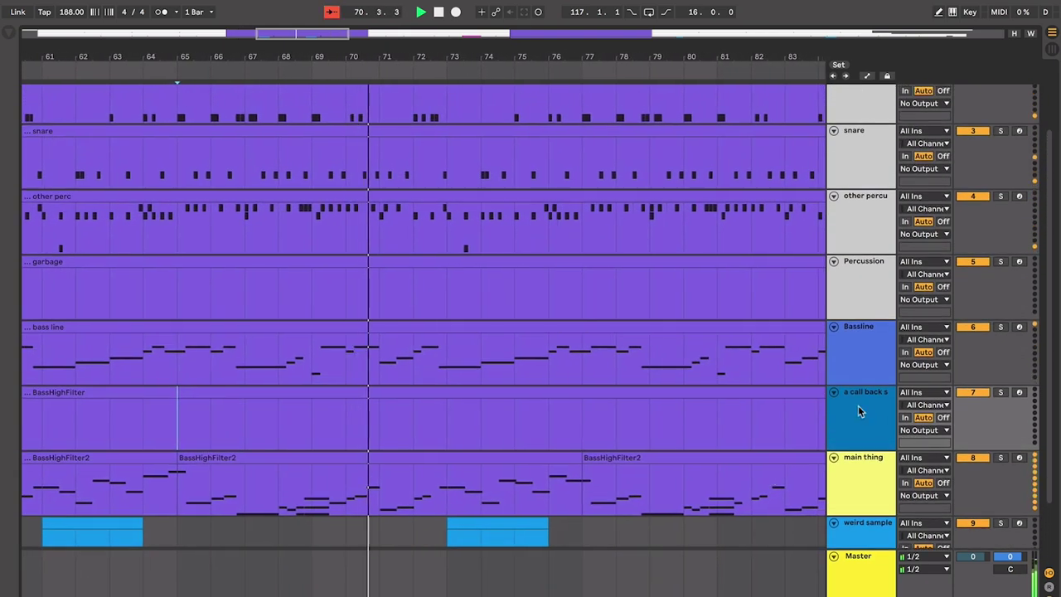
pyautogui.click(865, 368)
pyautogui.hotkey('ctrl', 'a')
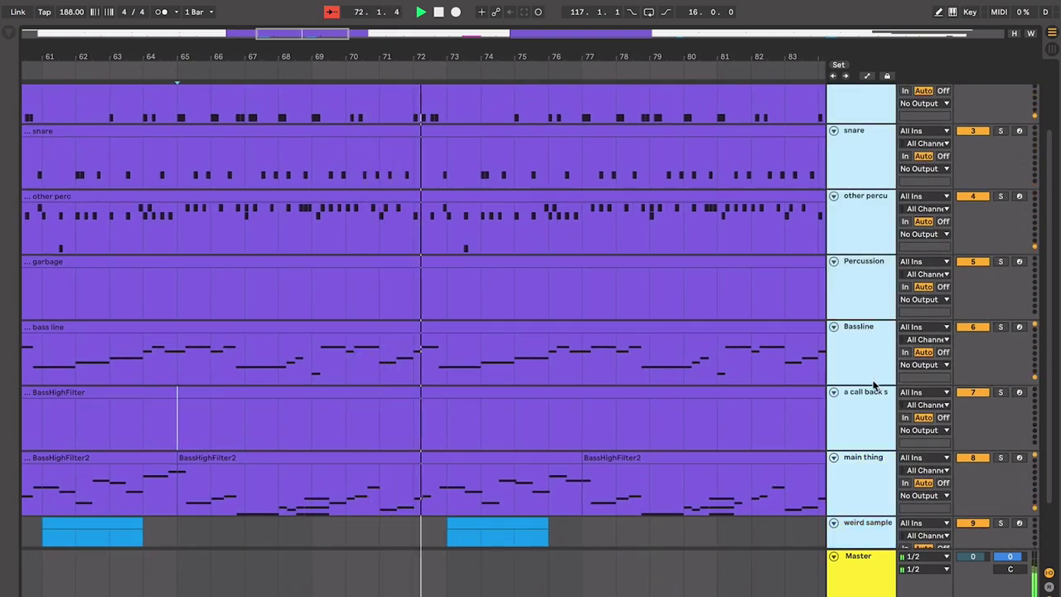
pyautogui.moveTo(869, 384); pyautogui.dragTo(869, 373)
pyautogui.scroll(4, 644, 321)
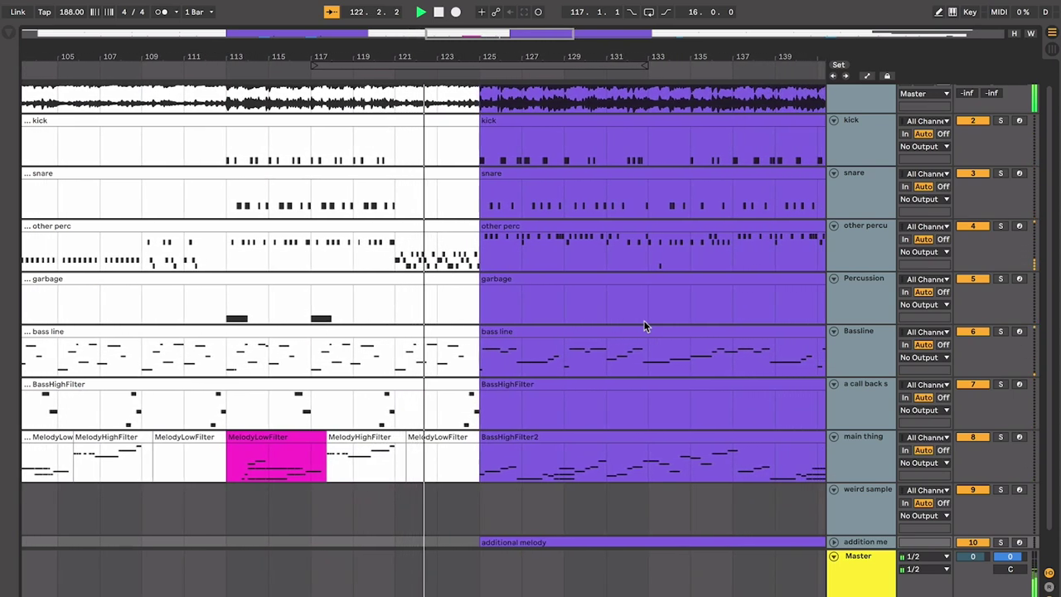
# Step: Unfold the additional melody track and stop playback to view the second purple section starting at bar 125
pyautogui.scroll(-1, 814, 498)
pyautogui.scroll(-1, 814, 499)
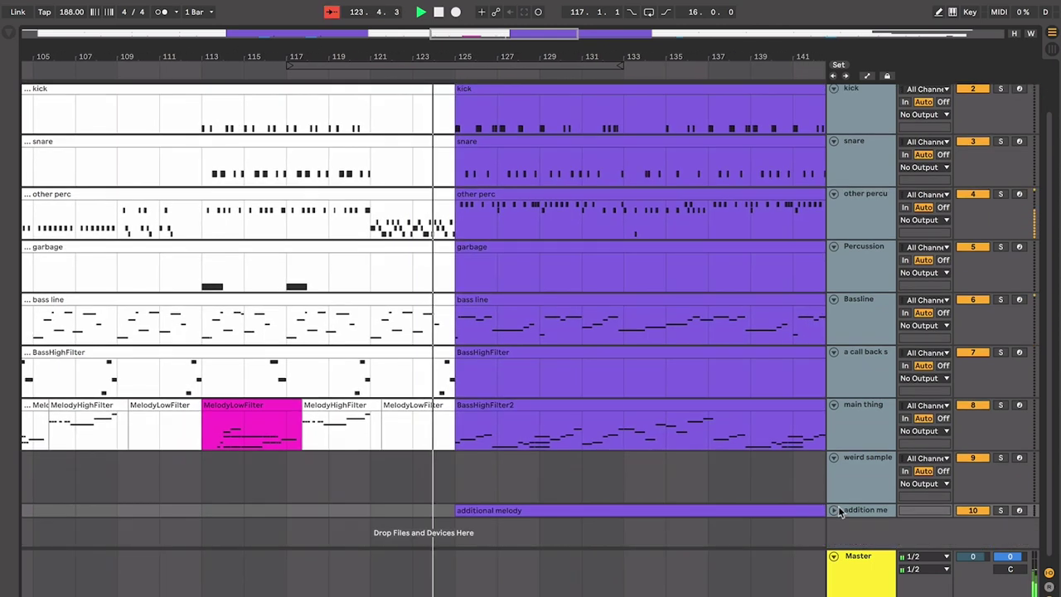
pyautogui.click(835, 511)
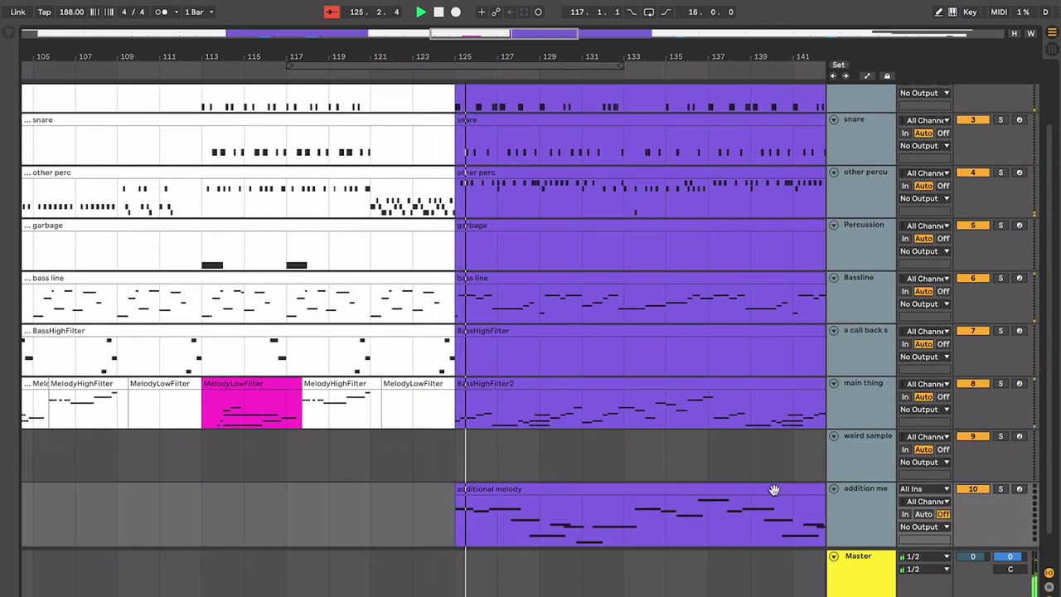
pyautogui.press('space')
pyautogui.press('-')
pyautogui.press('-')
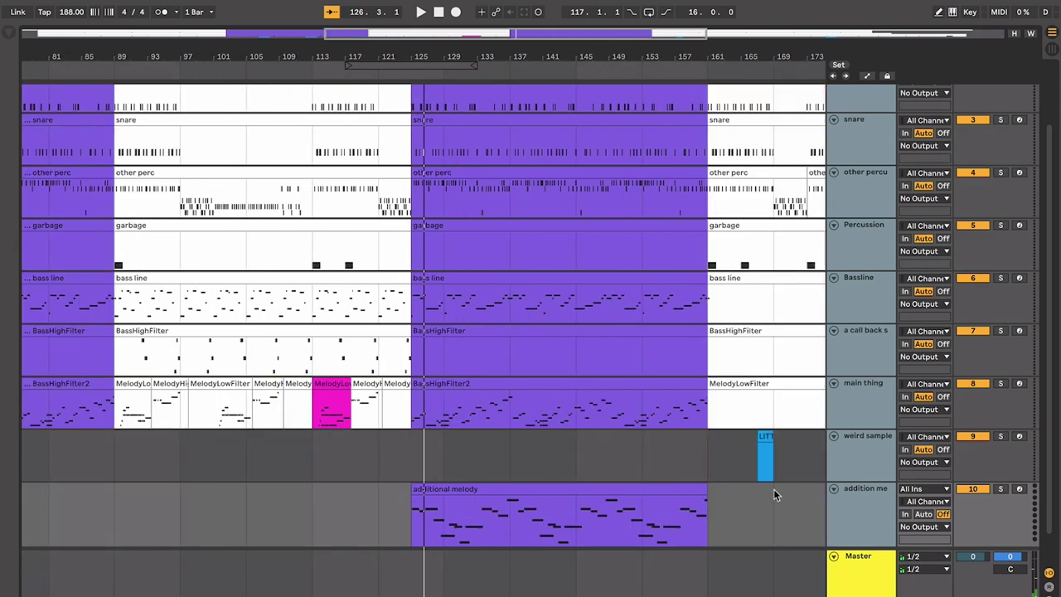
# Step: Place the insert marker at bar 89 and select bars 89 to 101 from the kick track through the main thing track
pyautogui.hscroll(-3, 310, 355)
pyautogui.scroll(1, 310, 355)
pyautogui.click(258, 251)
pyautogui.scroll(1, 255, 251)
pyautogui.hscroll(-1, 256, 251)
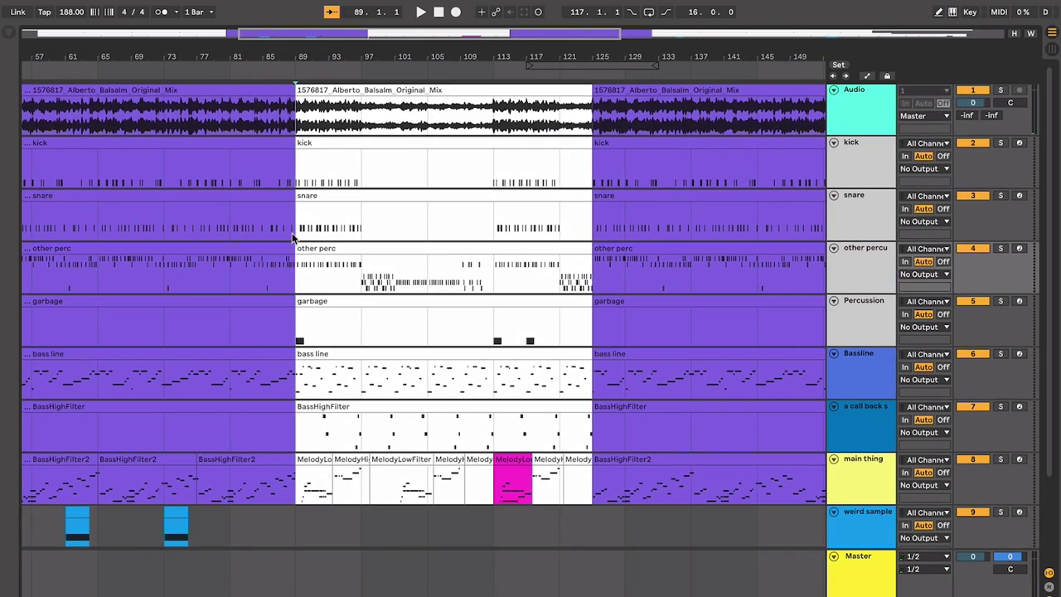
pyautogui.scroll(3, 292, 238)
pyautogui.moveTo(300, 161); pyautogui.dragTo(547, 457)
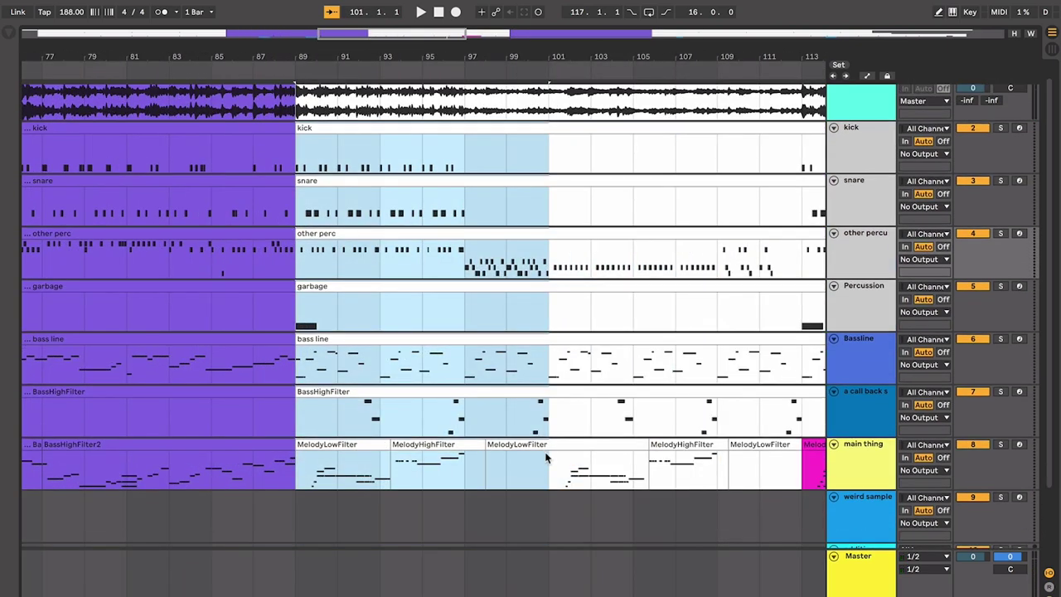
pyautogui.hscroll(-8, 544, 453)
pyautogui.hscroll(12, 300, 336)
pyautogui.scroll(1, 315, 324)
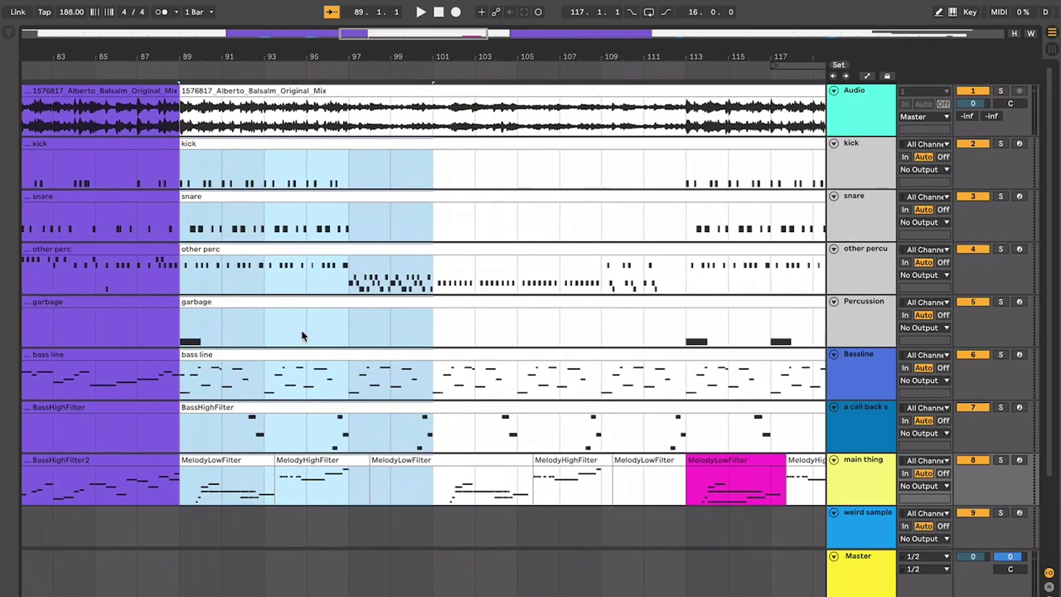
# Step: Consolidate bars 101 to 113 from the kick track through the main thing track into separate clips
pyautogui.click(409, 213)
pyautogui.hscroll(2, 409, 214)
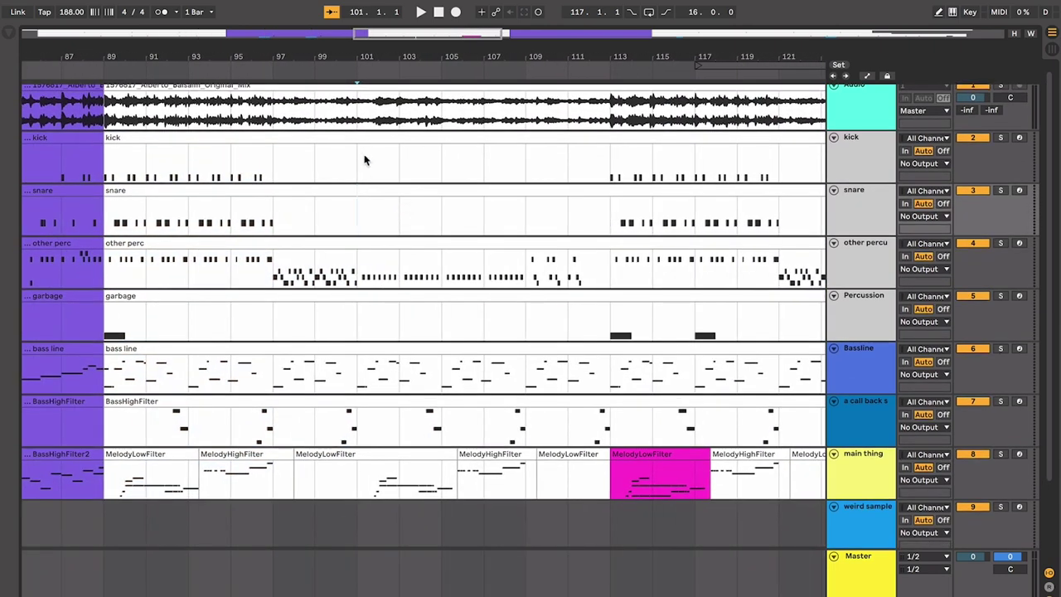
pyautogui.moveTo(364, 158); pyautogui.dragTo(594, 470)
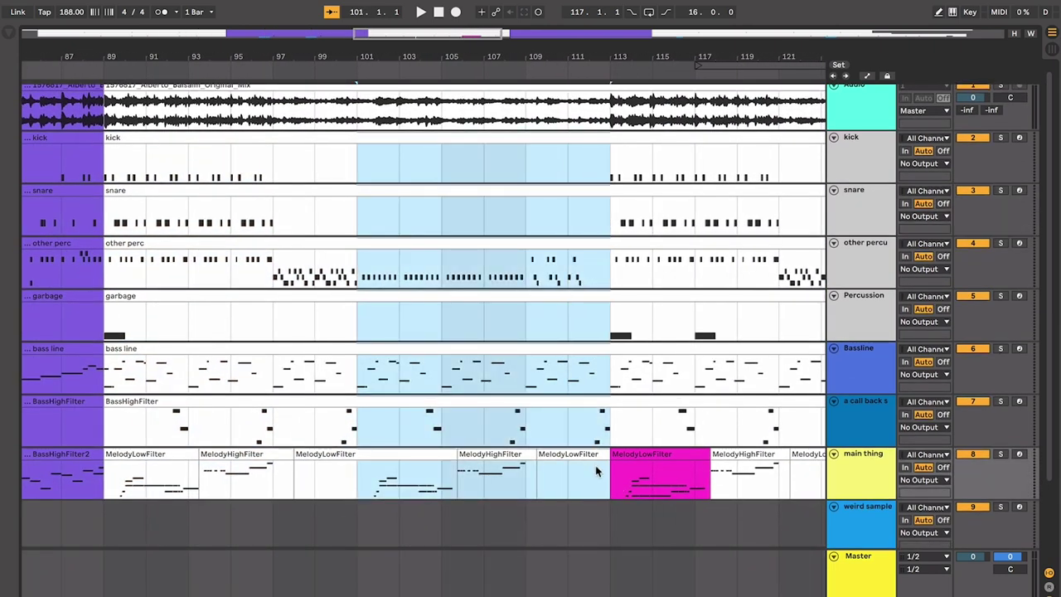
pyautogui.hotkey('ctrl', 'j')
# Step: Select the other perc clip from bar 101 to bar 113 and play its beginning
pyautogui.click(430, 151)
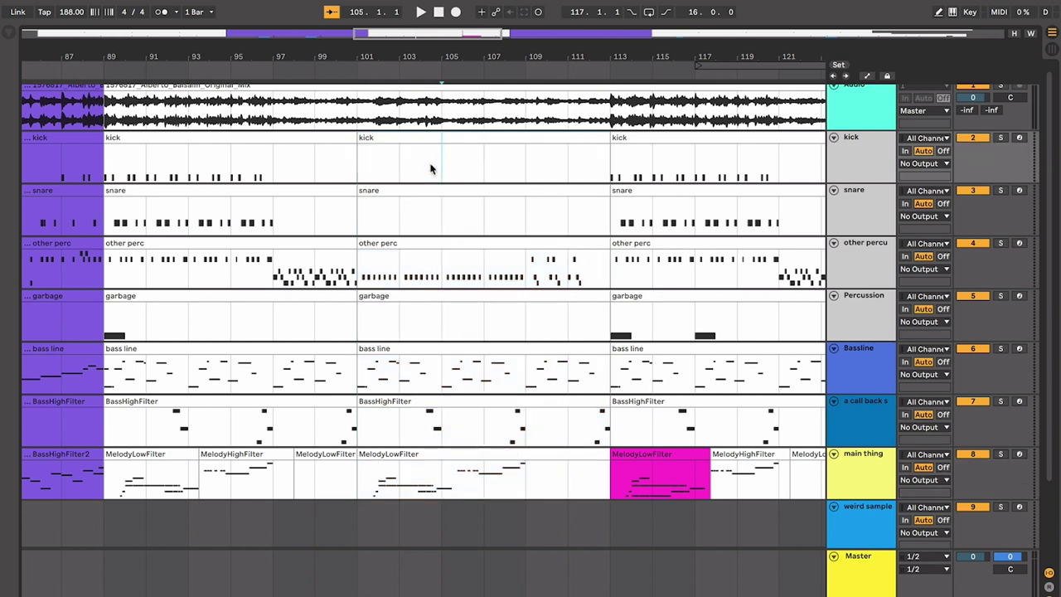
pyautogui.click(420, 239)
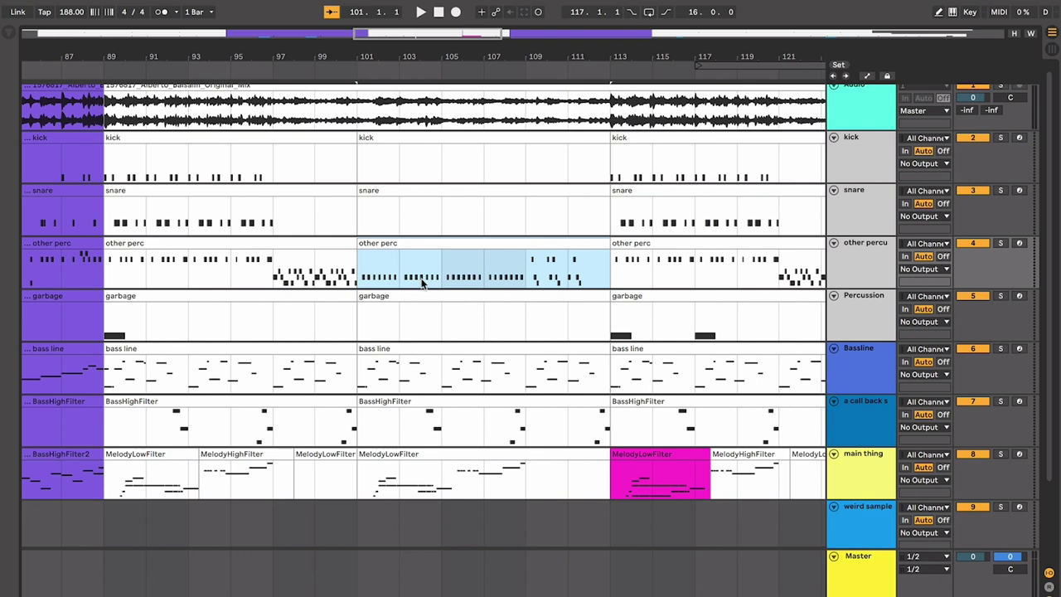
pyautogui.press('space')
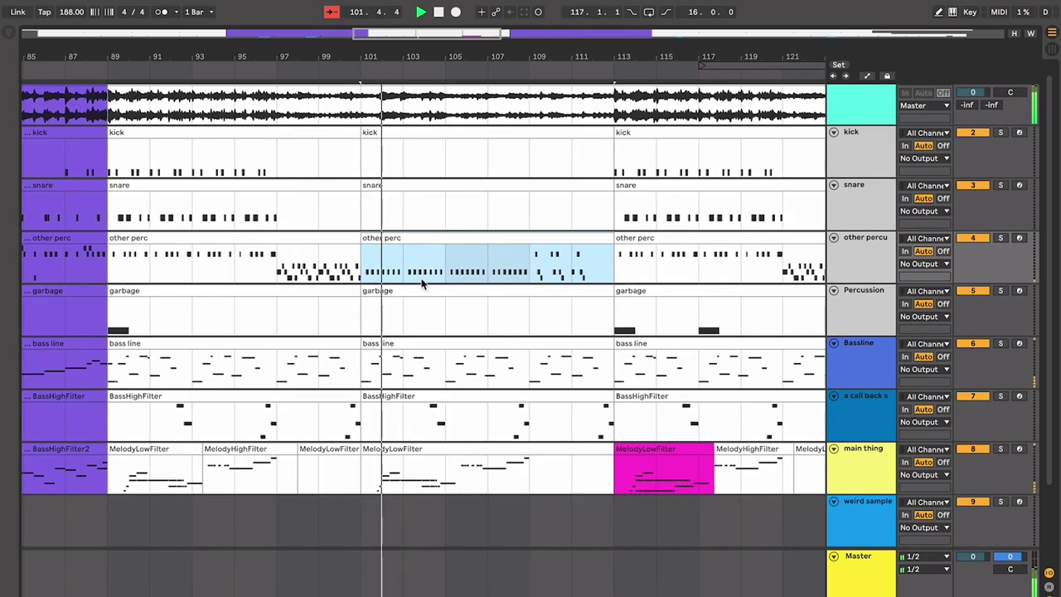
pyautogui.hscroll(1, 421, 283)
pyautogui.press('space')
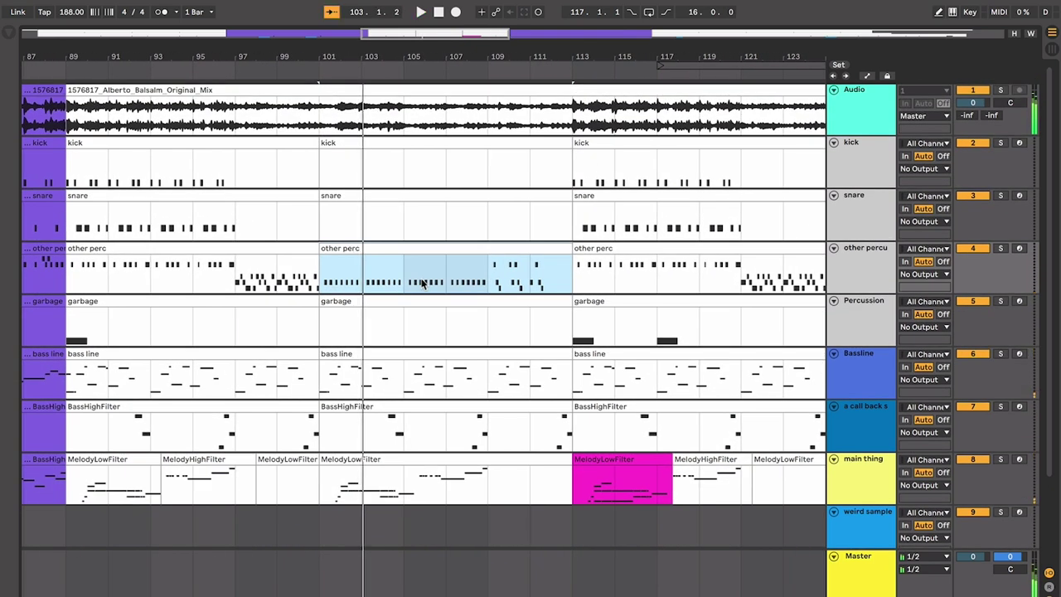
# Step: Examine the empty kick clip at bar 101, and select bars 113 to 125 of the kick and snare tracks
pyautogui.click(410, 222)
pyautogui.hscroll(1, 414, 223)
pyautogui.click(373, 153)
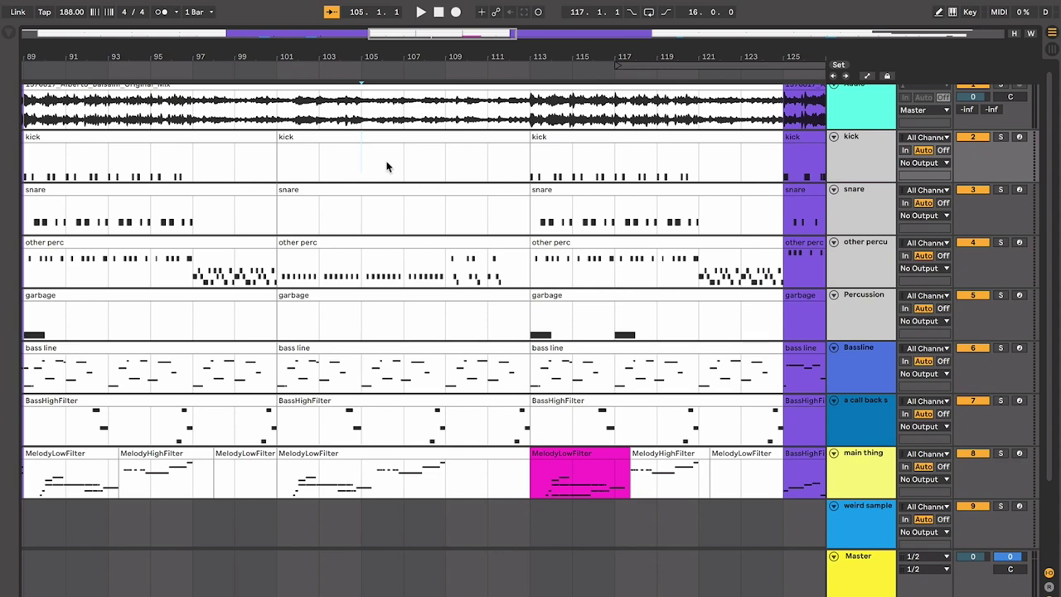
pyautogui.hscroll(3, 386, 154)
pyautogui.click(355, 125)
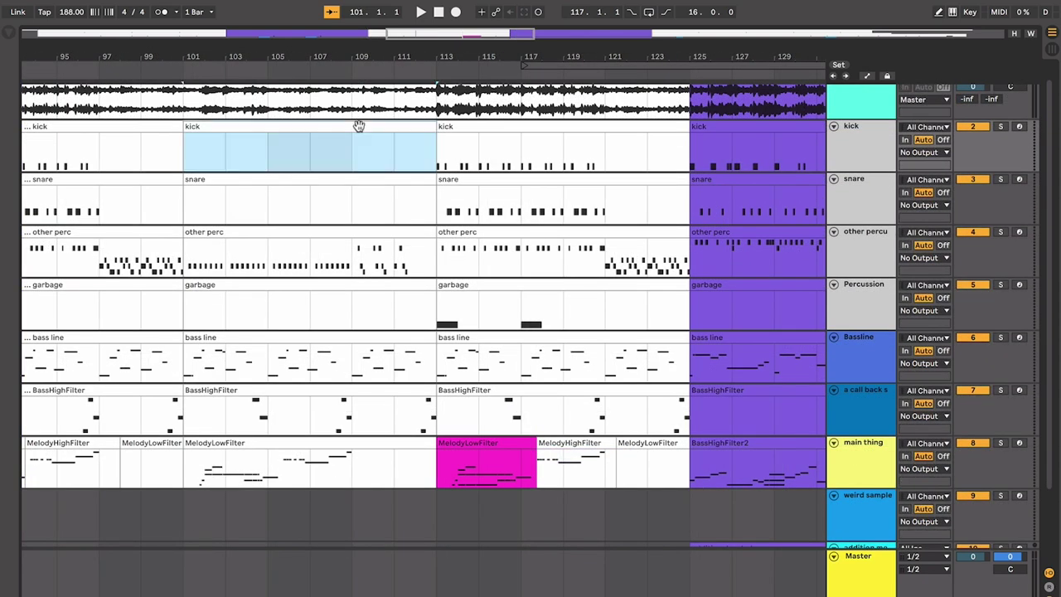
pyautogui.hscroll(2, 407, 121)
pyautogui.click(394, 147)
pyautogui.moveTo(395, 147); pyautogui.dragTo(630, 213)
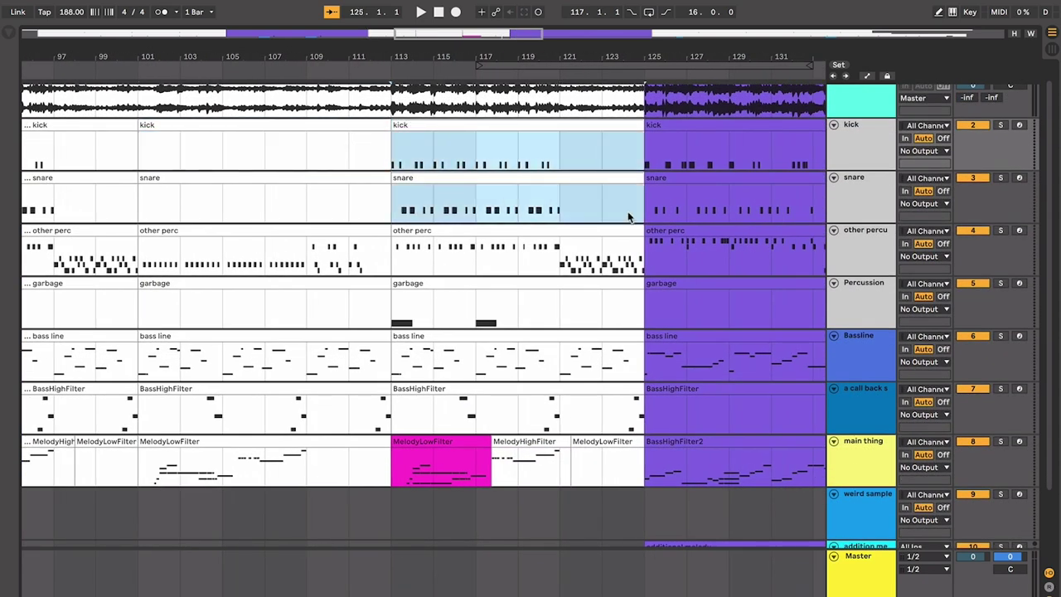
# Step: Select the pink MelodyLowFilter clip at bar 113 of the main thing track and play it close up
pyautogui.scroll(-2, 543, 333)
pyautogui.click(454, 387)
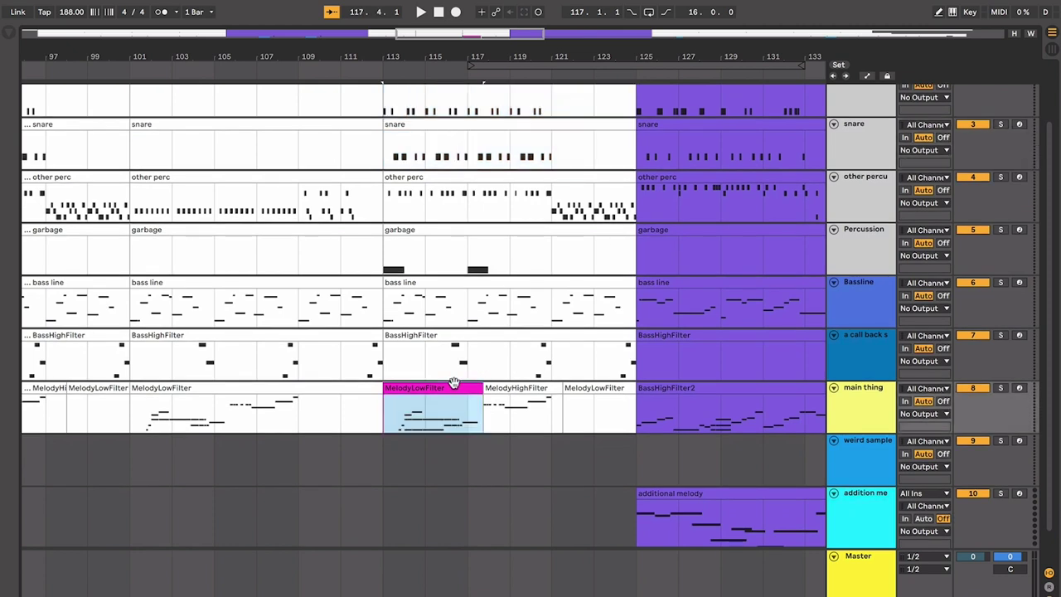
pyautogui.press('Delete')
pyautogui.press('z')
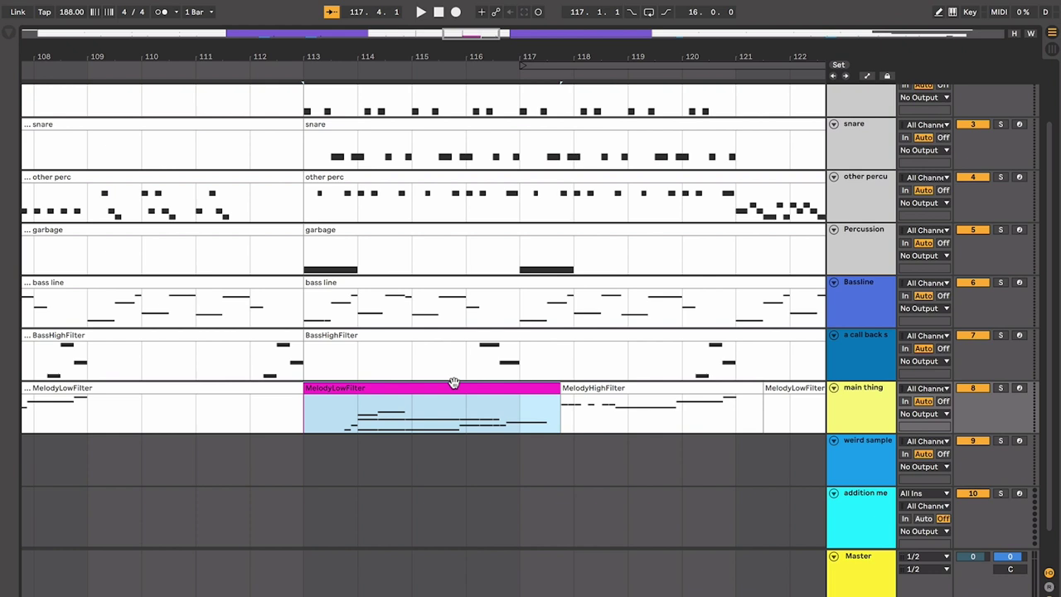
pyautogui.press('space')
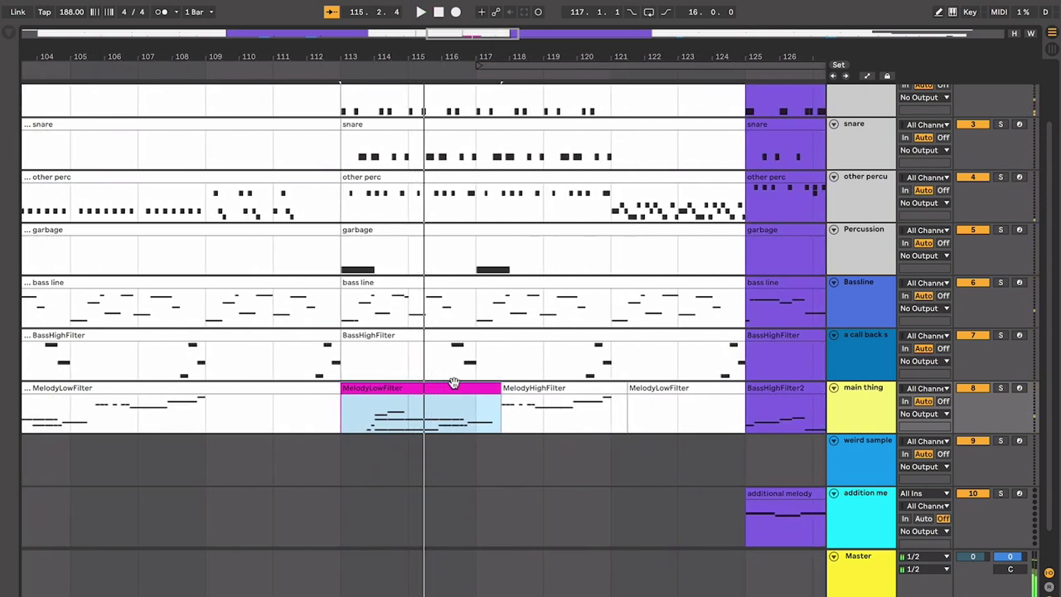
# Step: Play the MelodyLowFilter clip at bar 41 and compare it with the pink one at bar 113
pyautogui.hscroll(-15, 454, 388)
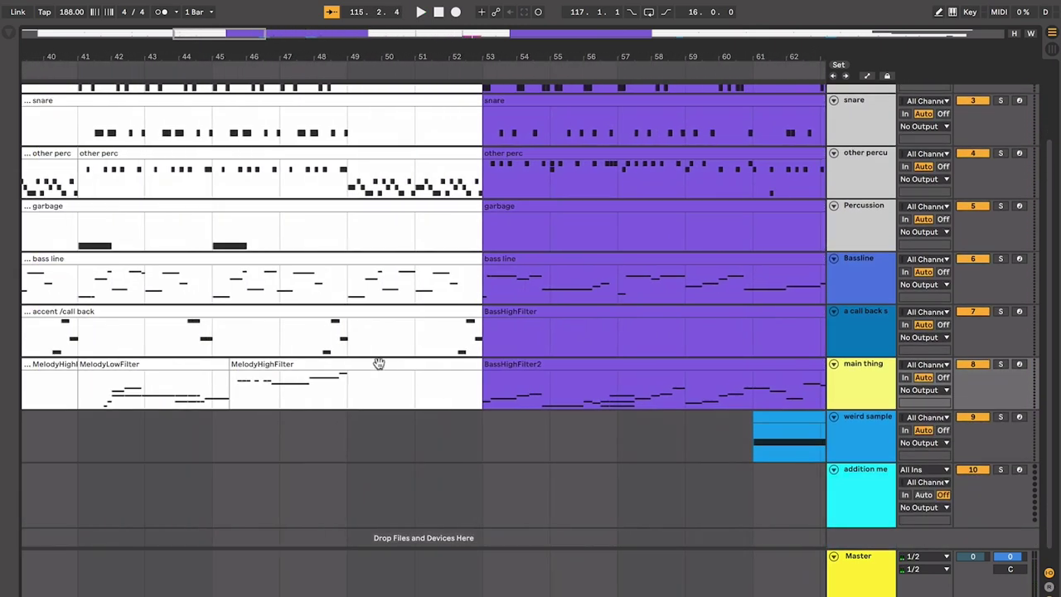
pyautogui.click(189, 366)
pyautogui.press('space')
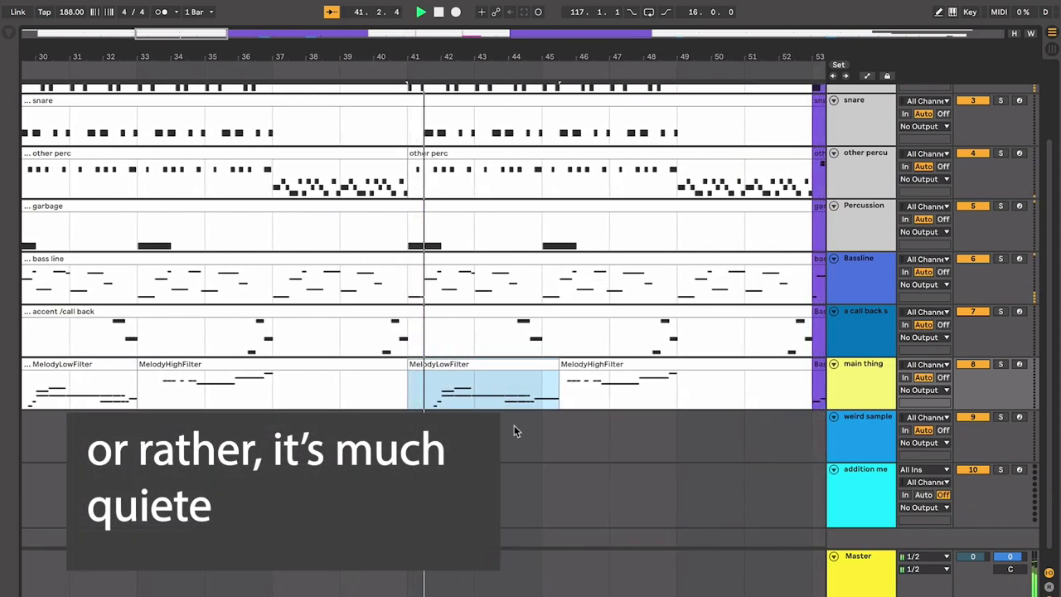
pyautogui.hscroll(20, 524, 430)
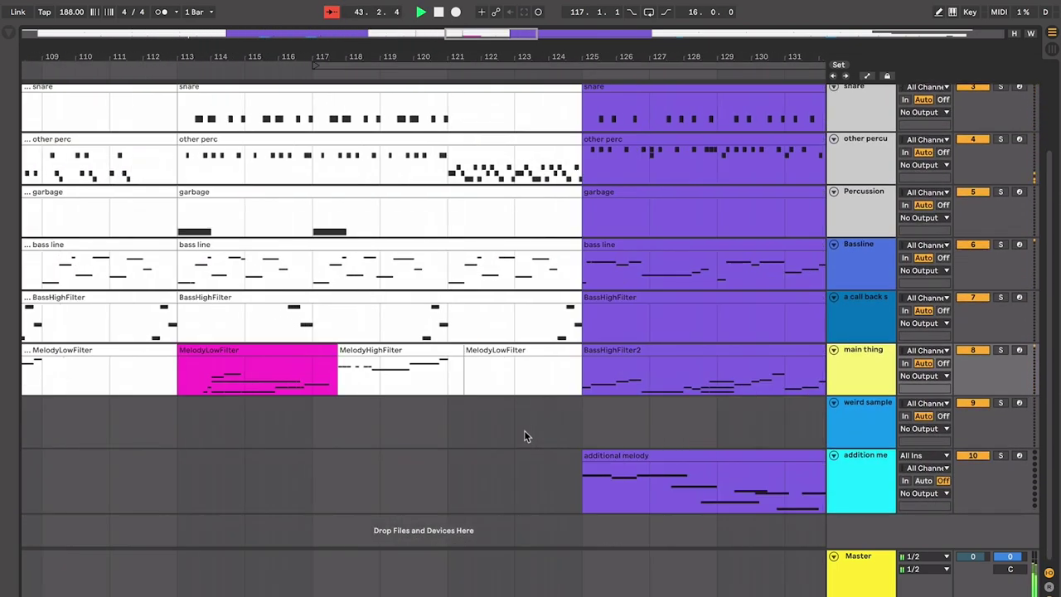
pyautogui.hscroll(2, 524, 430)
pyautogui.click(211, 362)
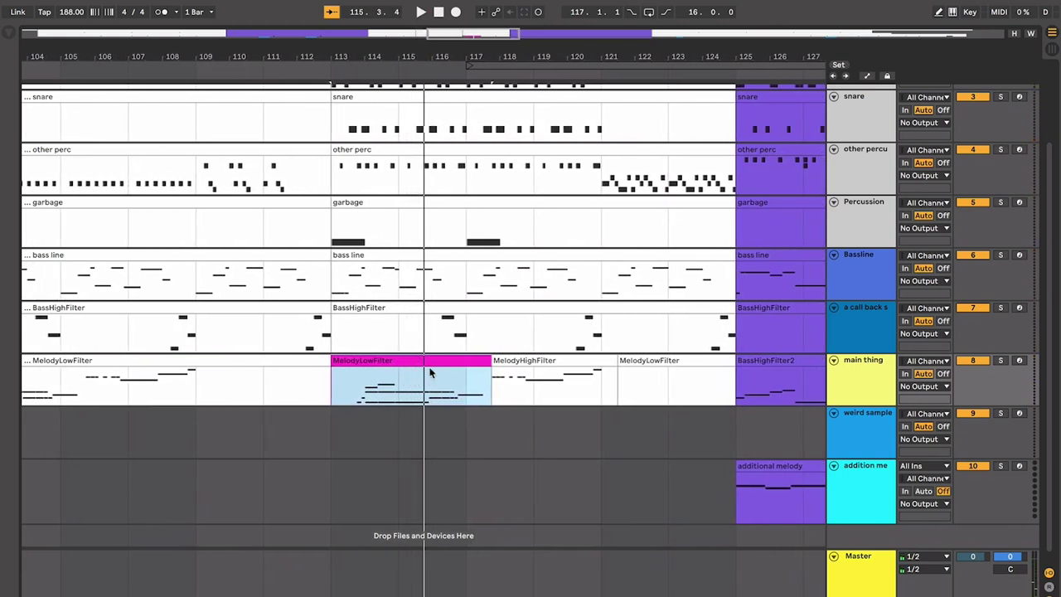
# Step: Select the last MelodyLowFilter clip before bar 125 on the main thing track, viewing the surrounding sections
pyautogui.press('-')
pyautogui.press('-')
pyautogui.click(498, 362)
pyautogui.scroll(3, 497, 368)
pyautogui.press('-')
pyautogui.press('-')
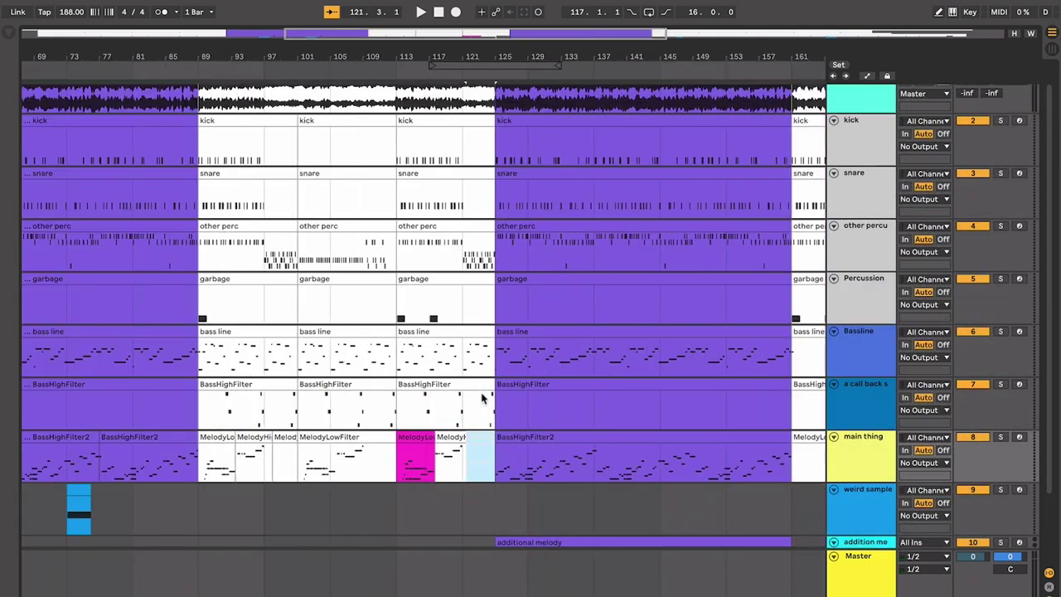
# Step: Compare the opening section with bars 89 to 125, placing the insert marker at bars 113 and 123 of the accent track
pyautogui.hscroll(-10, 484, 399)
pyautogui.scroll(1, 484, 399)
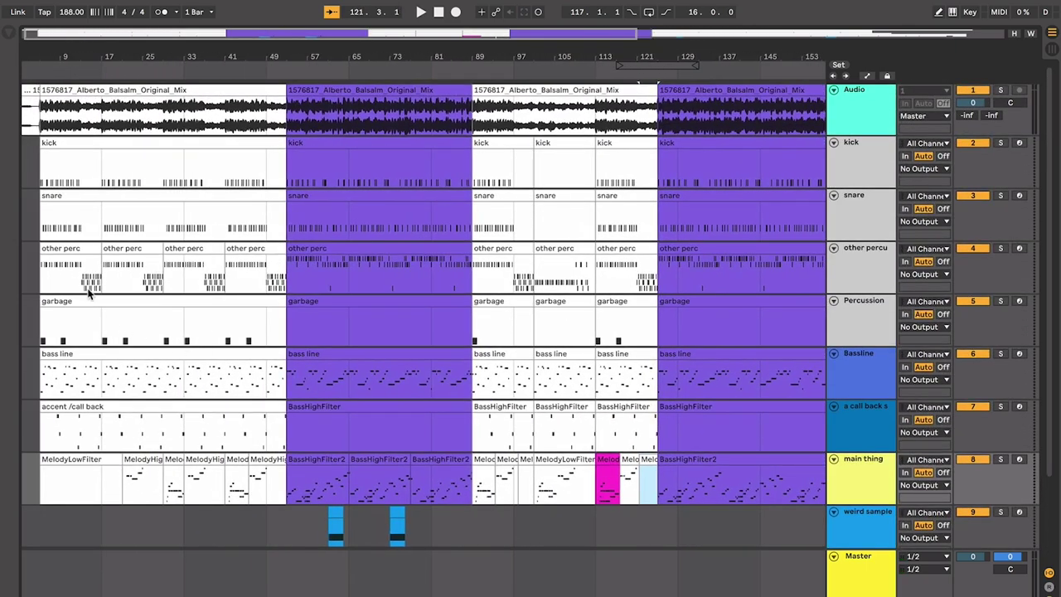
pyautogui.hscroll(6, 625, 434)
pyautogui.scroll(-1, 624, 433)
pyautogui.click(513, 412)
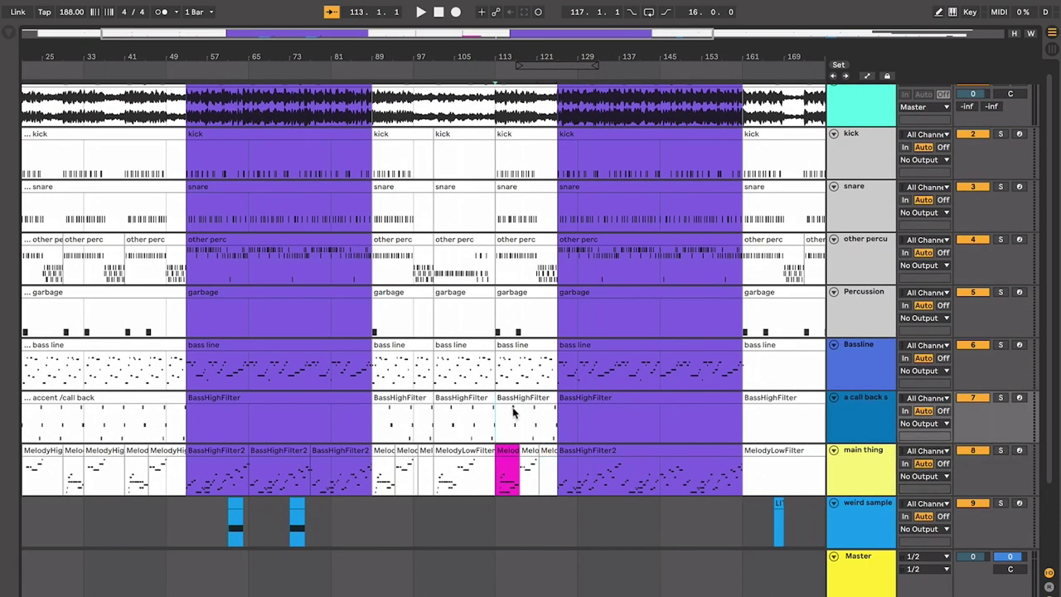
pyautogui.scroll(8, 517, 398)
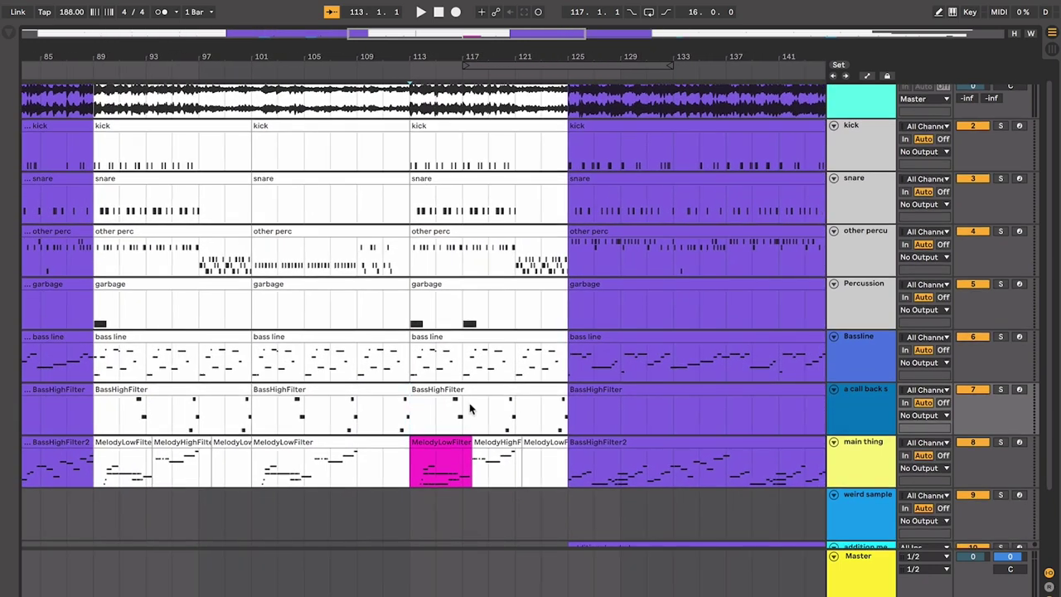
pyautogui.hscroll(2, 519, 421)
pyautogui.click(510, 416)
pyautogui.hscroll(3, 510, 415)
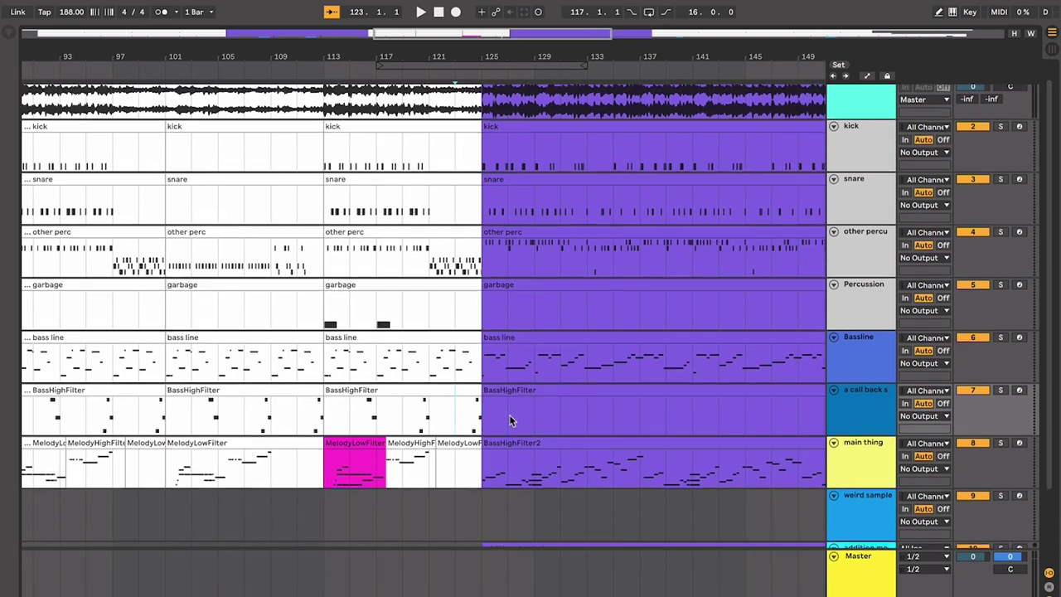
# Step: Place the insert marker at bar 137 of the garbage track, and select the additional melody clip starting at bar 125
pyautogui.scroll(1, 510, 416)
pyautogui.hscroll(1, 510, 415)
pyautogui.press('-')
pyautogui.press('-')
pyautogui.click(478, 337)
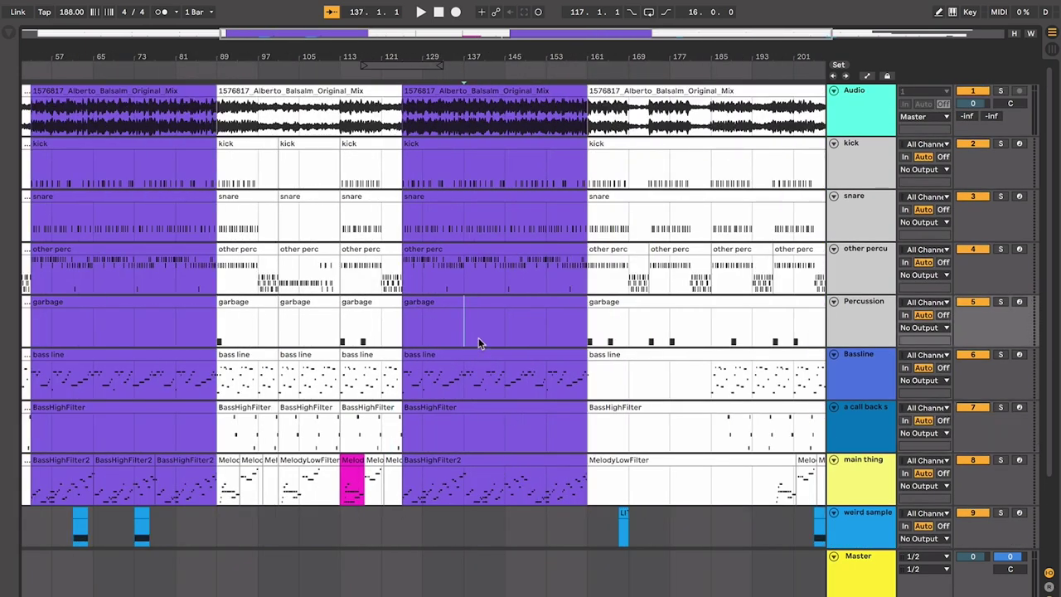
pyautogui.scroll(-3, 479, 338)
pyautogui.hscroll(-2, 506, 419)
pyautogui.click(514, 455)
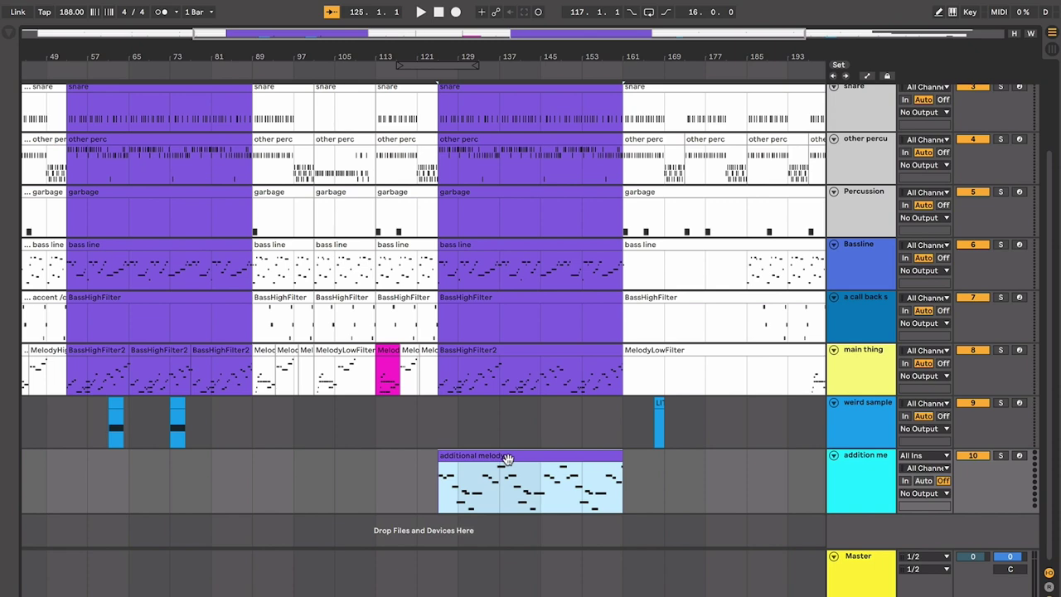
# Step: Play the second purple section from bar 124 to examine how the additional melody fits with the bass line and main thing clips
pyautogui.scroll(2, 508, 458)
pyautogui.scroll(3, 545, 274)
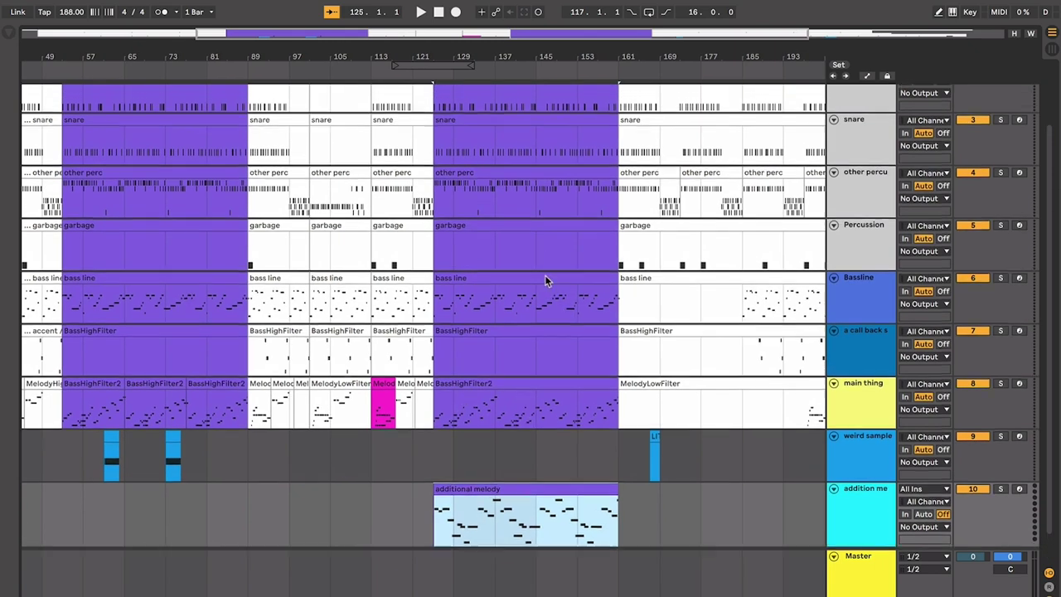
pyautogui.scroll(-4, 545, 275)
pyautogui.press('+')
pyautogui.press('+')
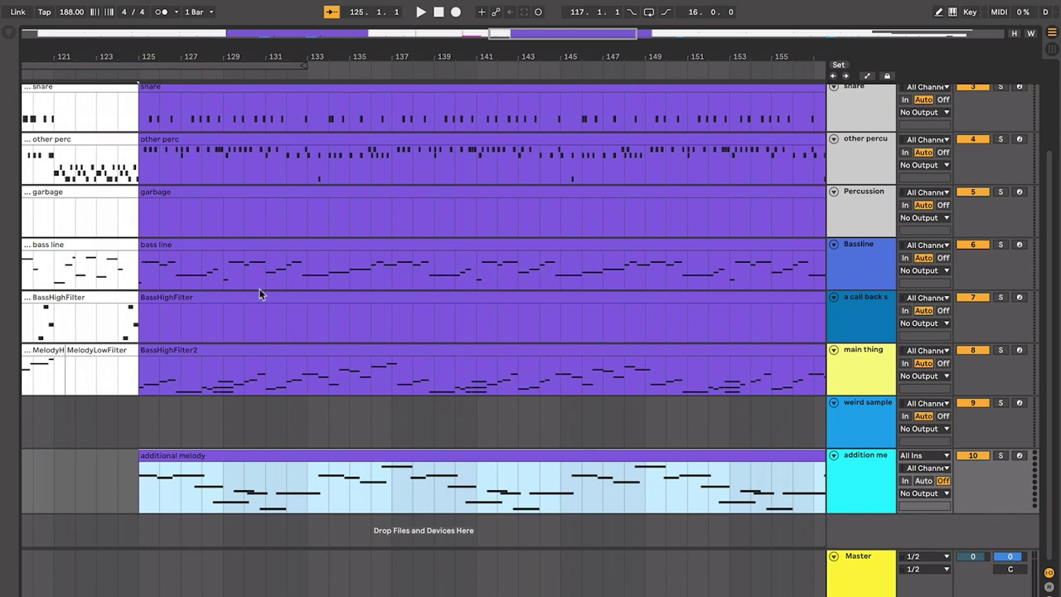
pyautogui.hscroll(-3, 260, 295)
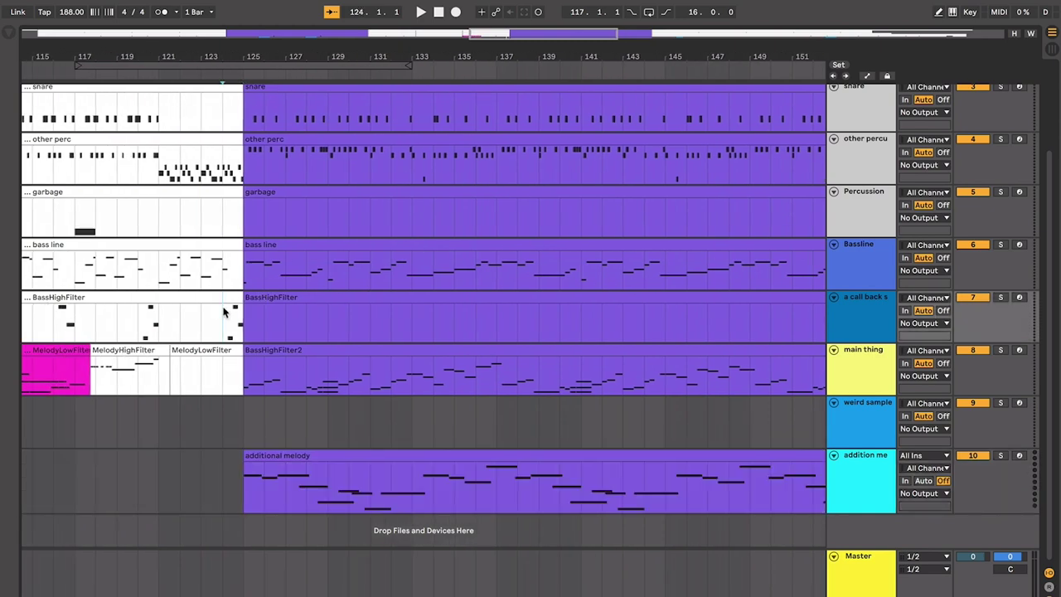
pyautogui.press('space')
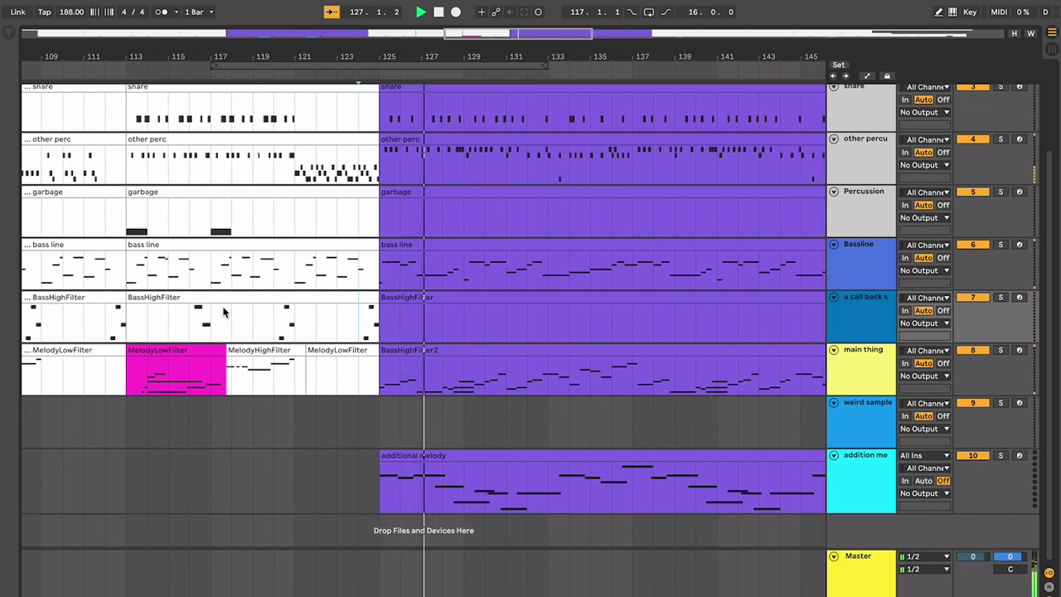
pyautogui.press('+')
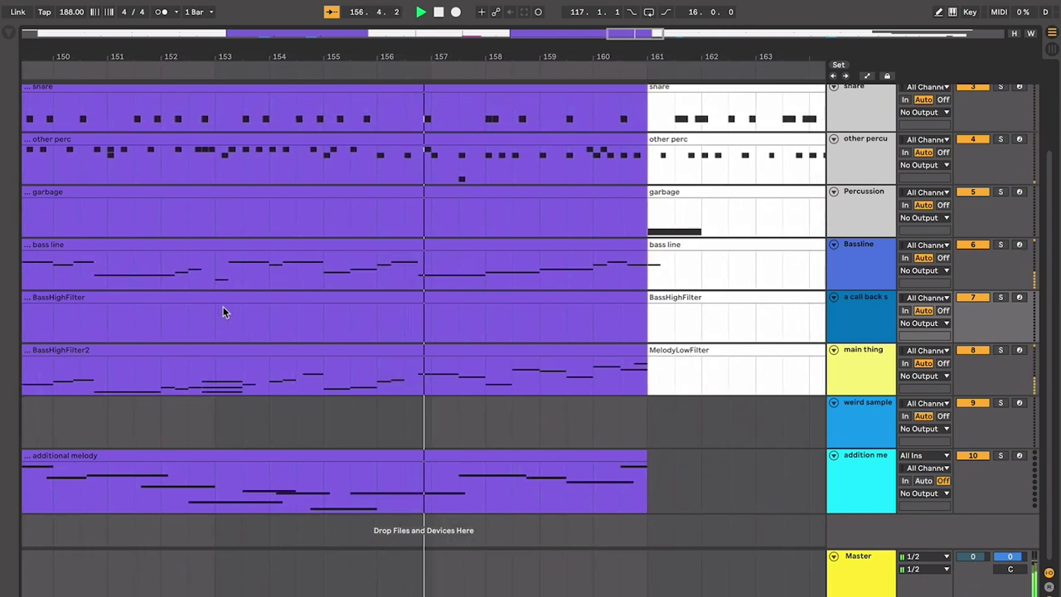
# Step: Follow the playback past bar 161 into the white section, comparing the drum tracks and the LITTLE REVERSE sample, and stop near bar 170
pyautogui.press('-')
pyautogui.press('-')
pyautogui.press('-')
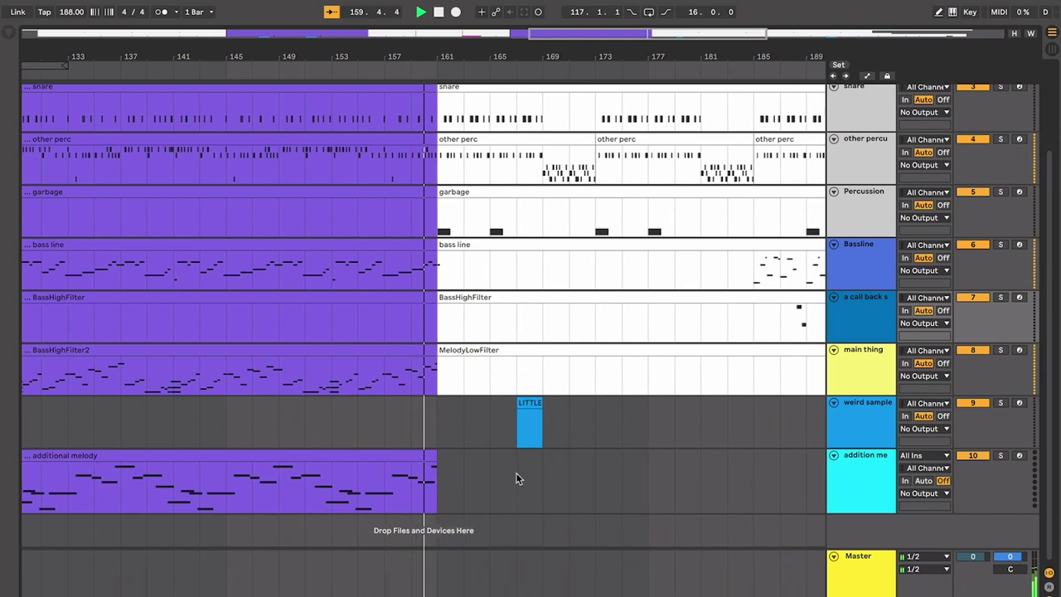
pyautogui.scroll(1, 516, 478)
pyautogui.press('+')
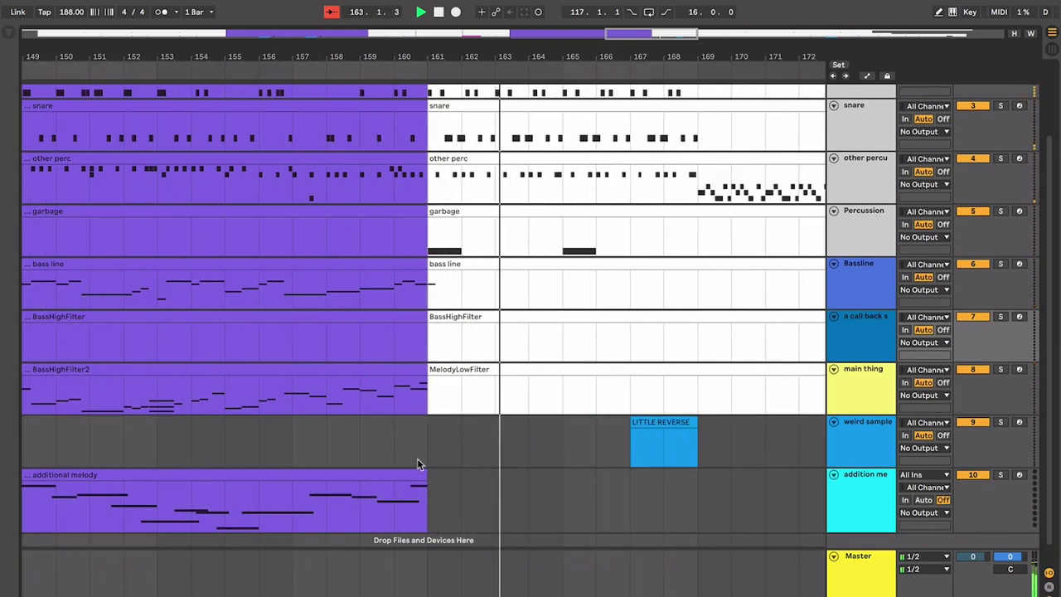
pyautogui.scroll(4, 417, 460)
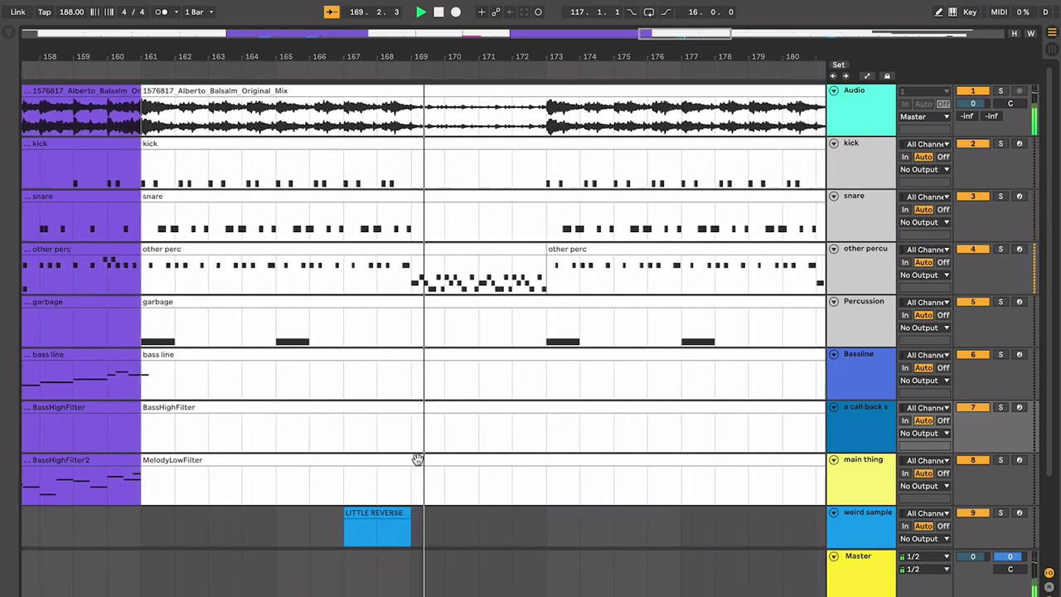
pyautogui.scroll(-5, 418, 461)
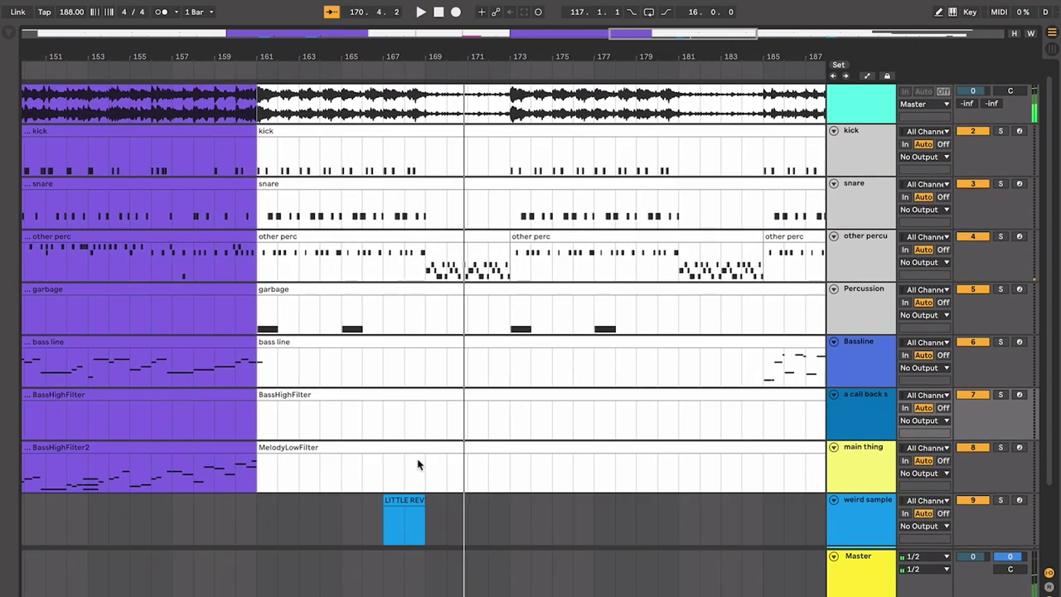
# Step: Play the transition into bar 161 from just before the purple section's end, and select the other perc clip starting at bar 161
pyautogui.scroll(5, 414, 466)
pyautogui.click(381, 475)
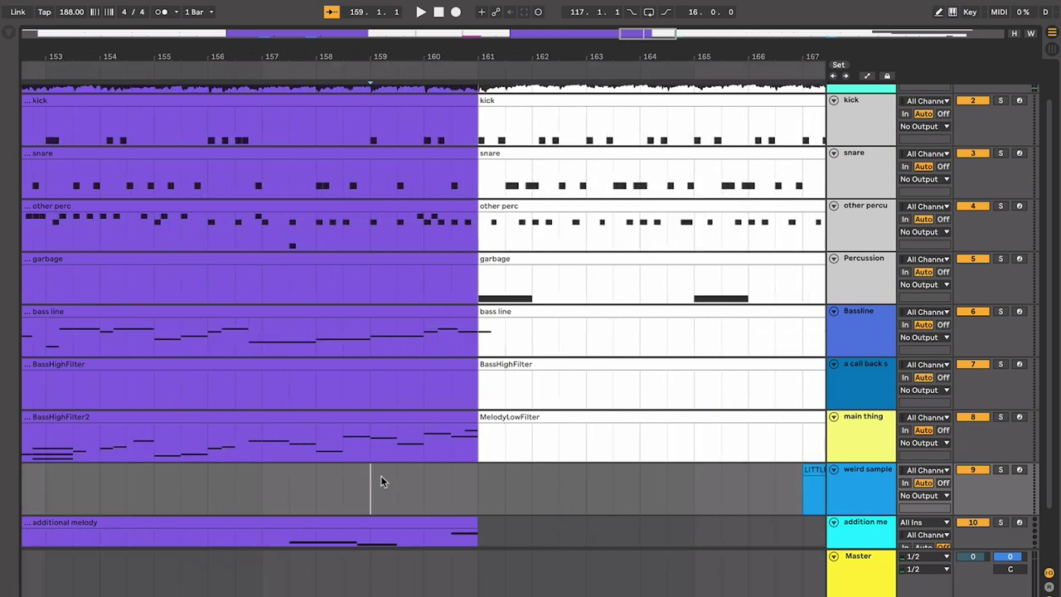
pyautogui.press('space')
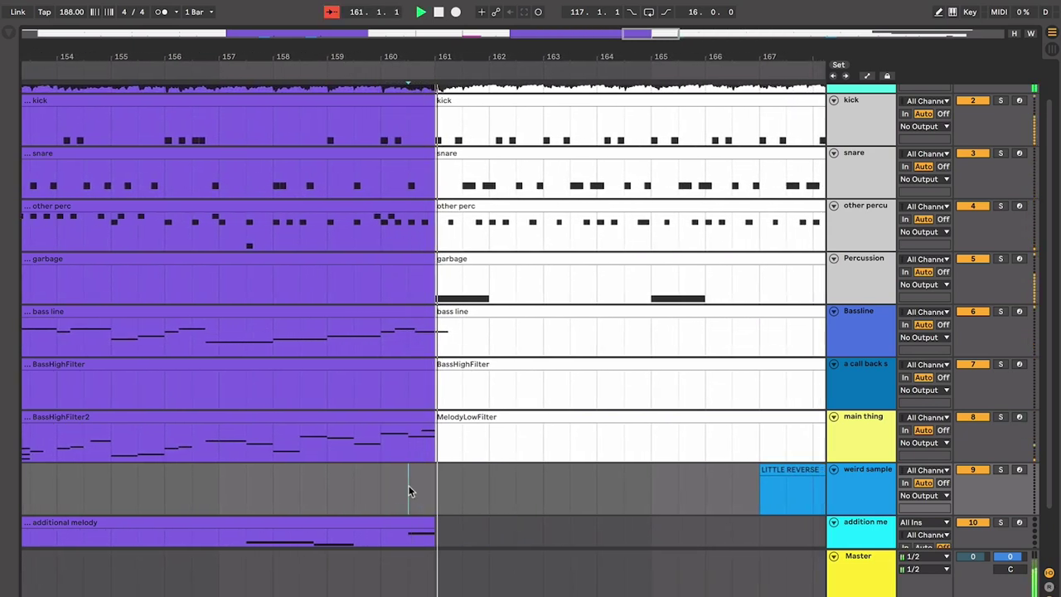
pyautogui.scroll(-5, 408, 485)
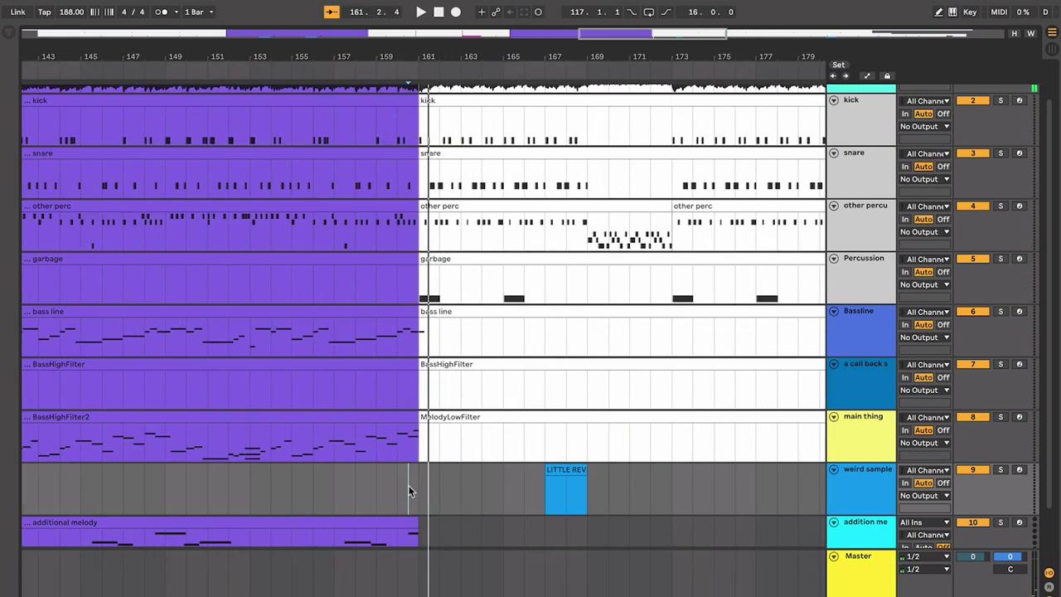
pyautogui.scroll(2, 408, 485)
pyautogui.click(437, 248)
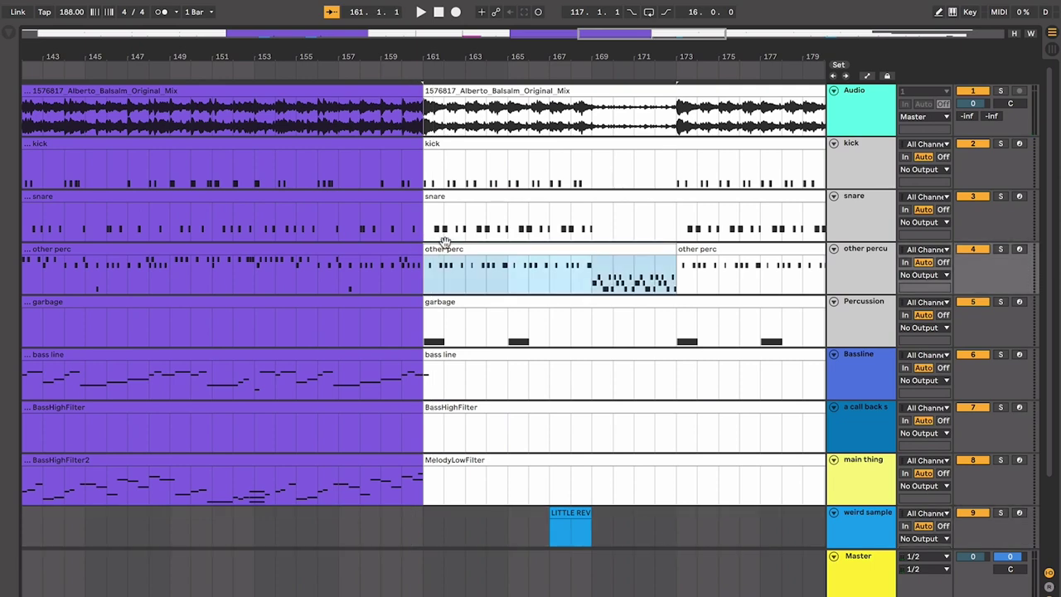
# Step: Play the opening snare clip from bar 5 for comparison, and select the snare clip starting at bar 161
pyautogui.scroll(-6, 445, 242)
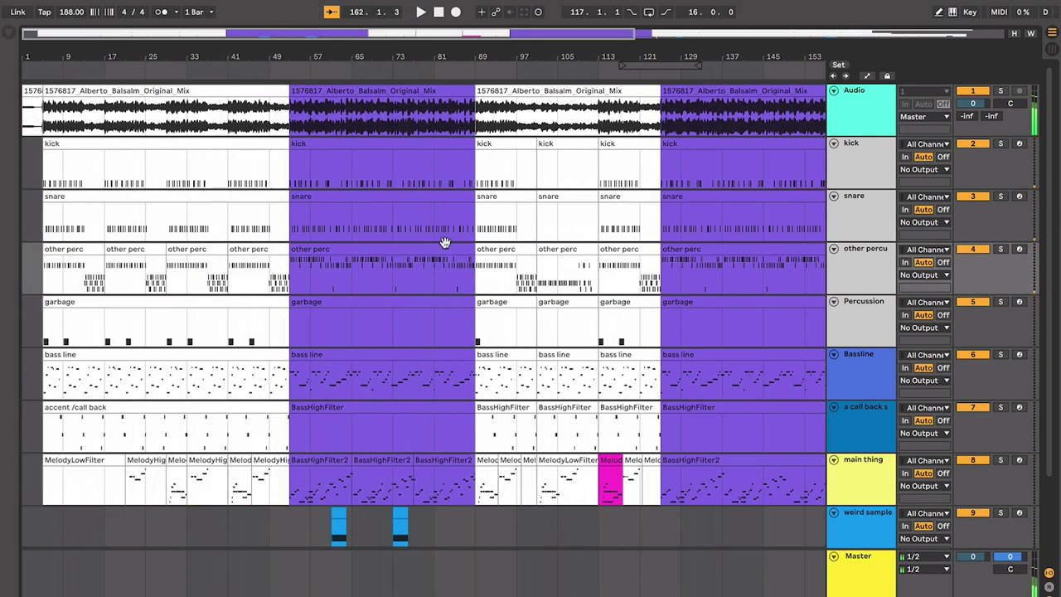
pyautogui.click(145, 198)
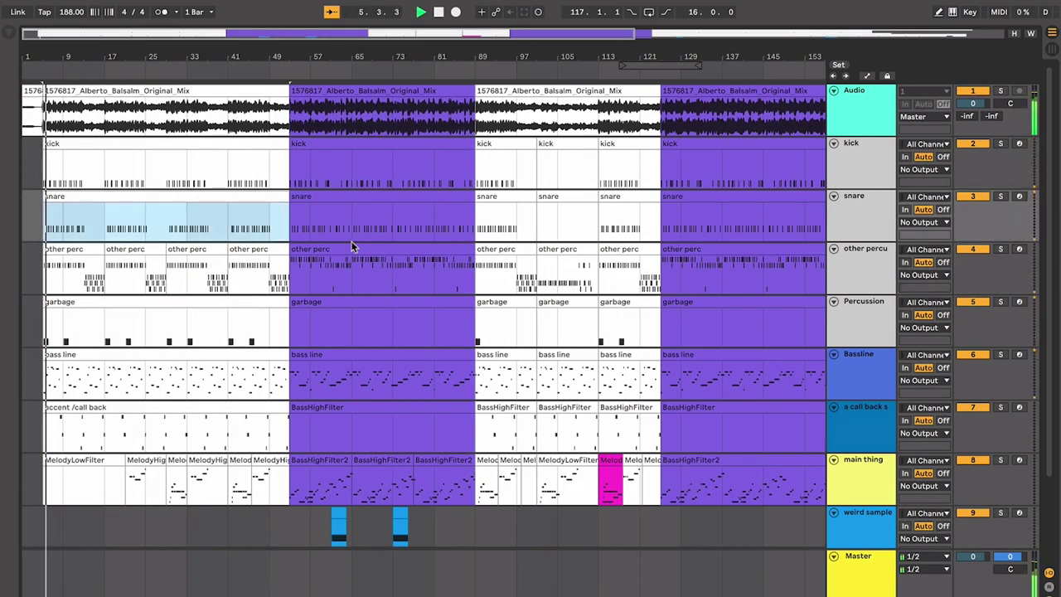
pyautogui.hscroll(3, 350, 242)
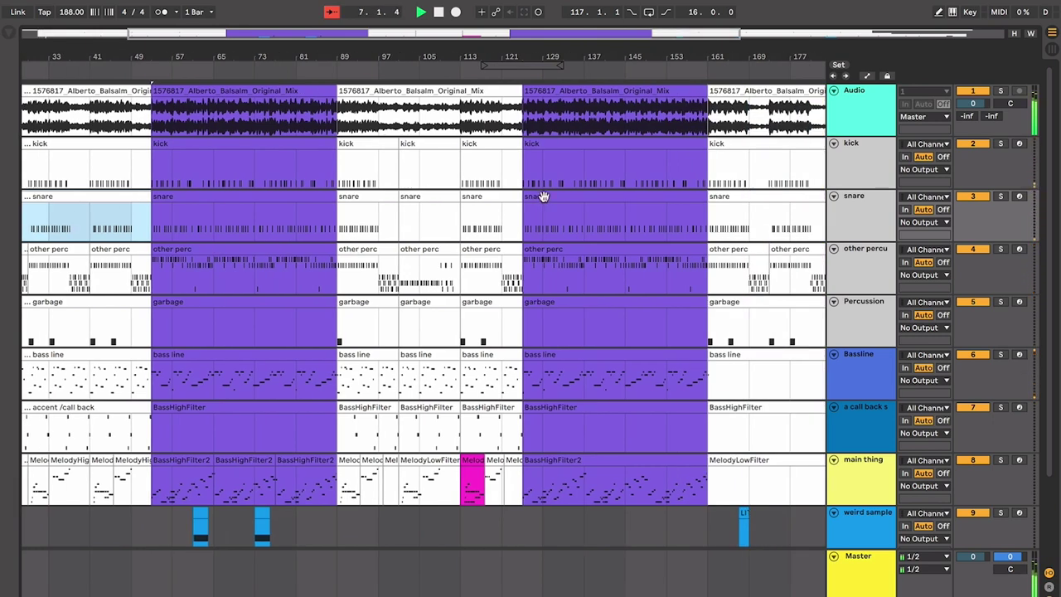
pyautogui.hscroll(3, 592, 218)
pyautogui.press('space')
pyautogui.click(597, 196)
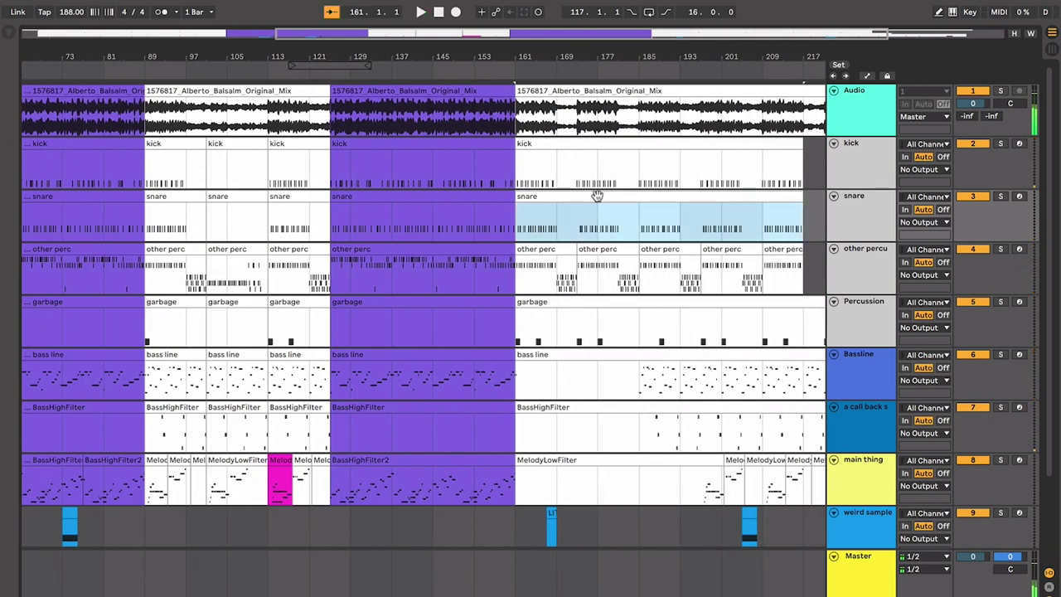
# Step: Rename the snare clip at bar 161 as MORE POWERFUL and play the section from there
pyautogui.press('+')
pyautogui.press('+')
pyautogui.hscroll(2, 597, 196)
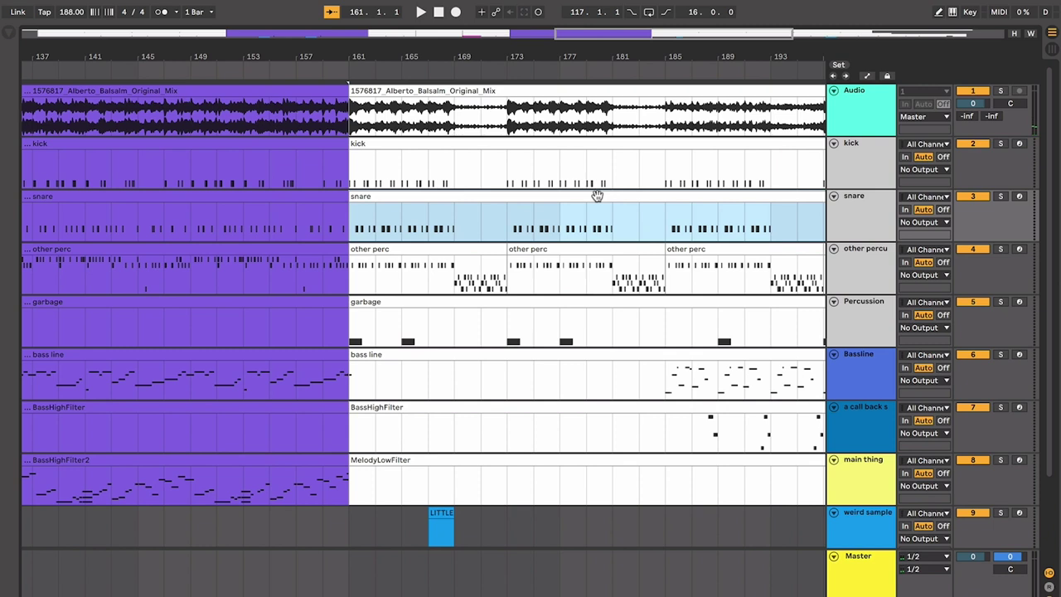
pyautogui.press('Return')
pyautogui.click(543, 208)
pyautogui.press('space')
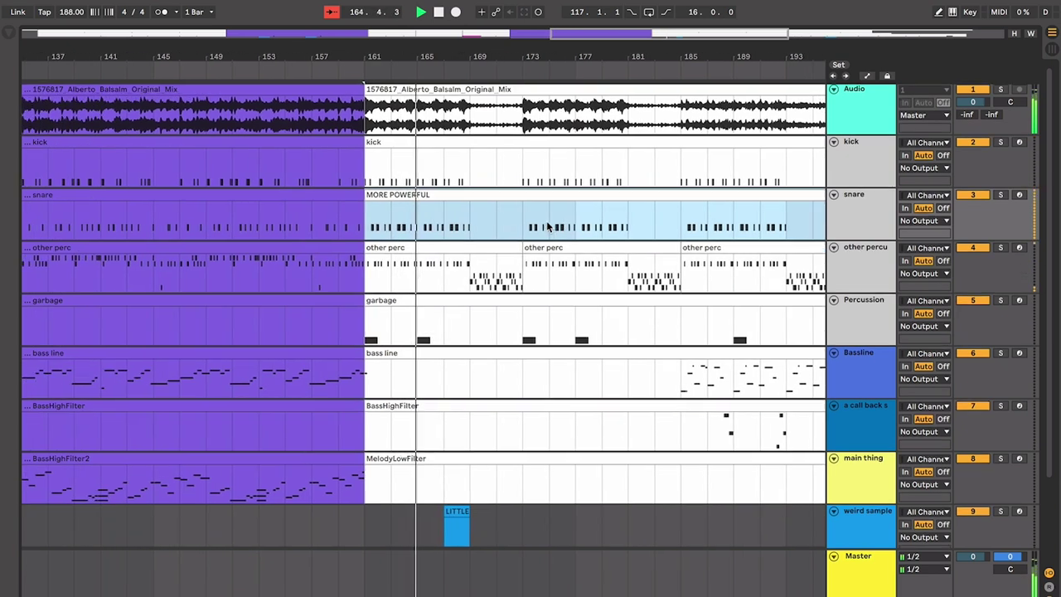
# Step: Open the other perc clip at bar 161 in the MIDI note editor and play it from its start
pyautogui.doubleClick(478, 245)
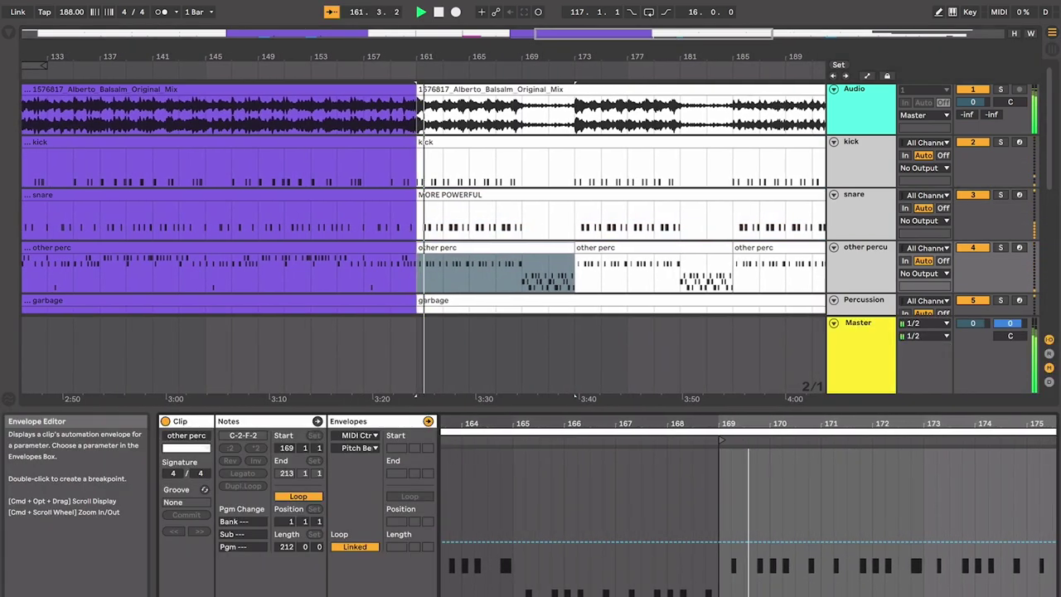
pyautogui.press('space')
pyautogui.press('alt+super+l')
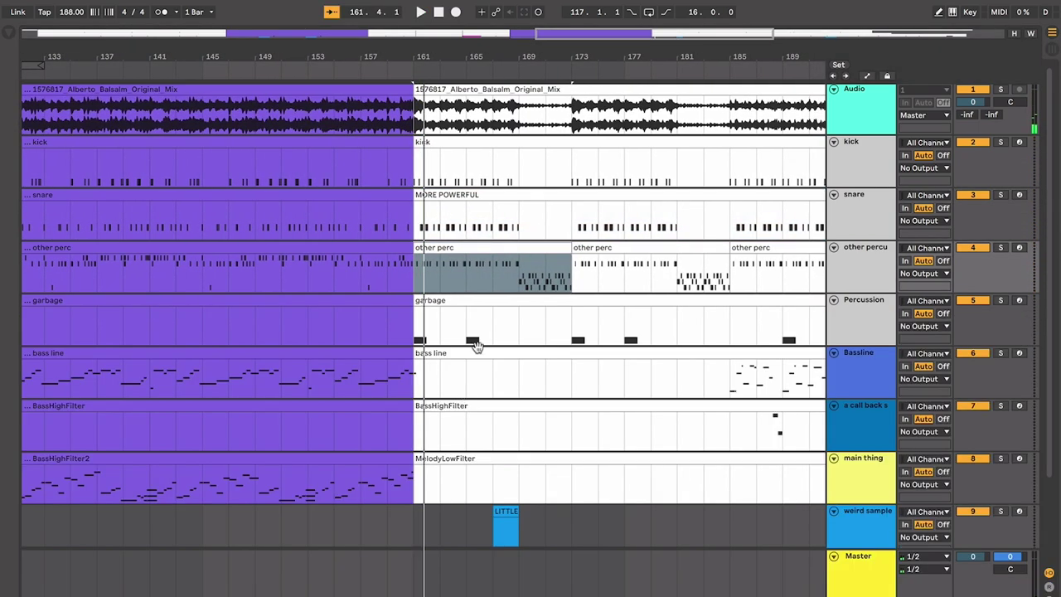
pyautogui.doubleClick(497, 250)
pyautogui.press('space')
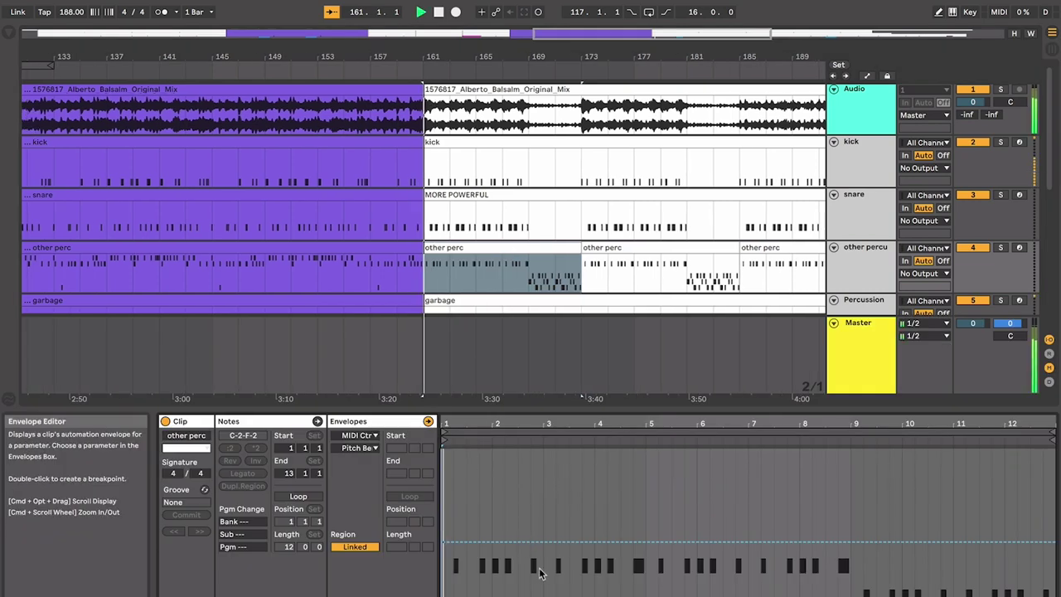
pyautogui.doubleClick(477, 592)
pyautogui.press('super+z')
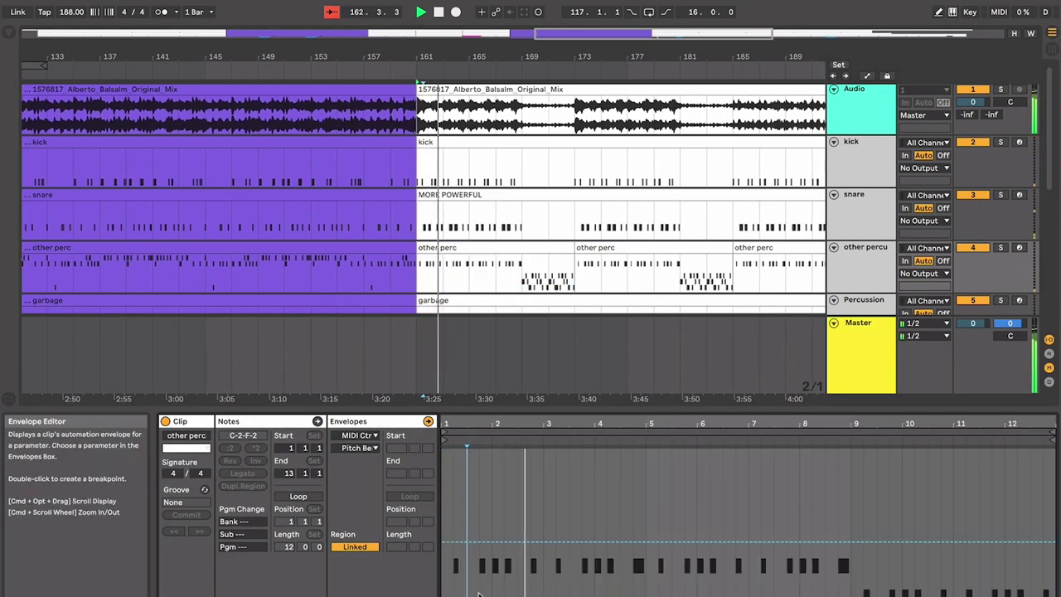
pyautogui.click(181, 594)
pyautogui.press('space')
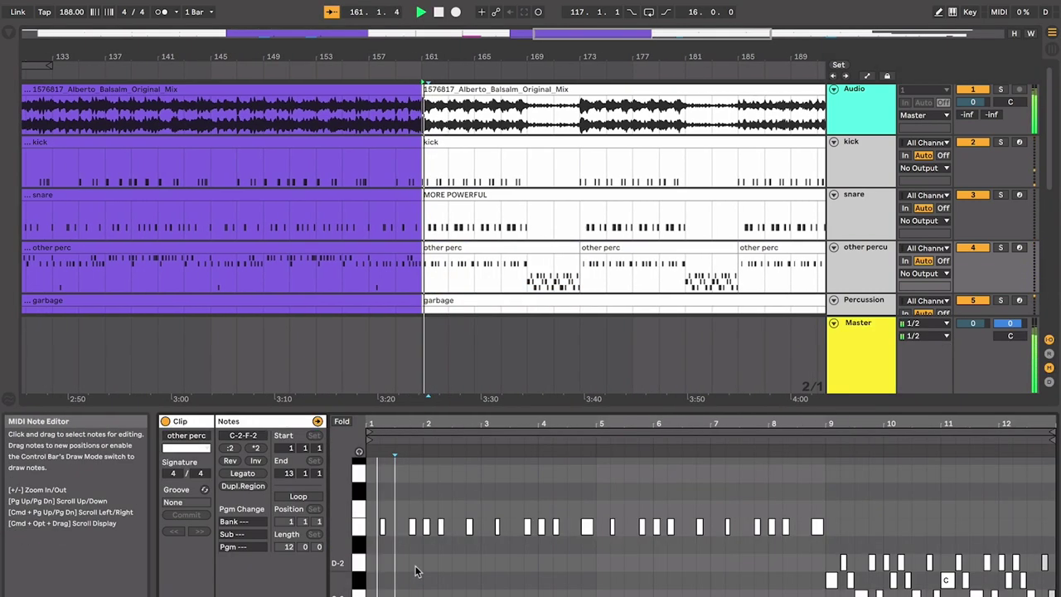
# Step: Add two C#-2 notes to the other perc clip, one midway through bar 1 and one around the start of bar 2
pyautogui.doubleClick(392, 582)
pyautogui.moveTo(388, 580); pyautogui.dragTo(401, 580)
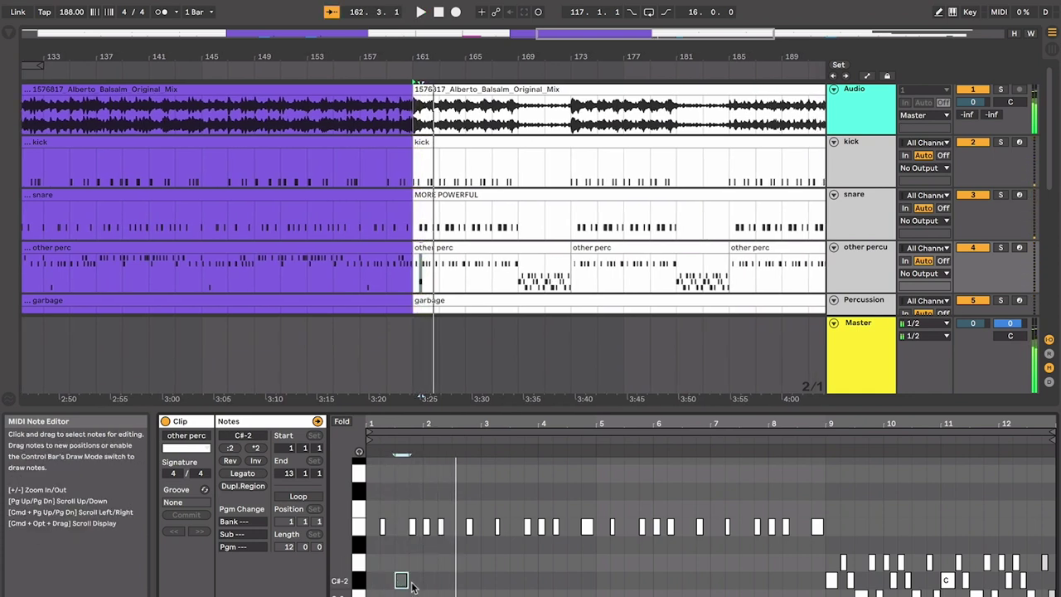
pyautogui.doubleClick(430, 580)
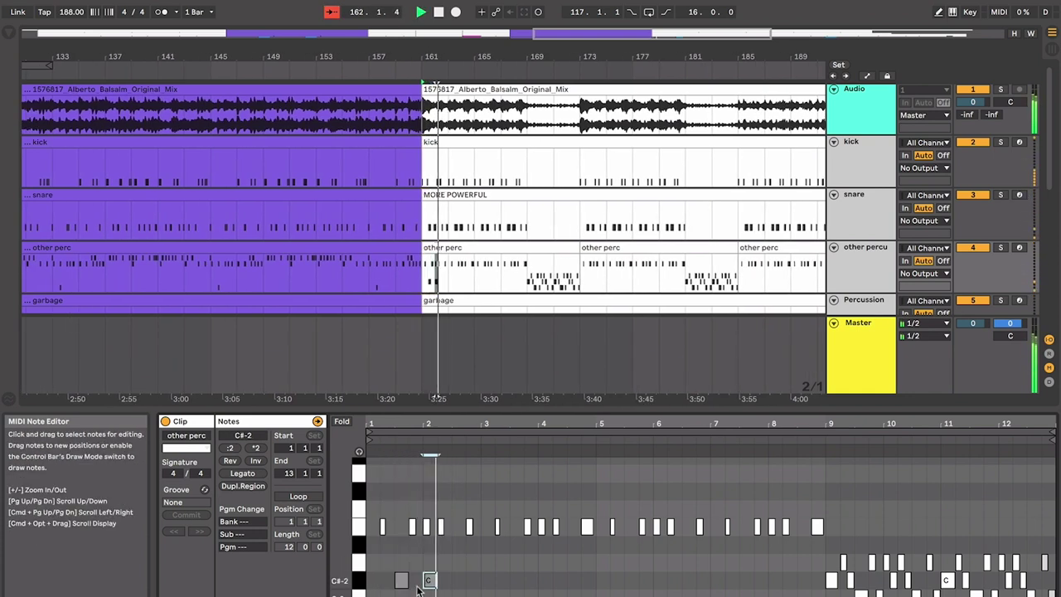
pyautogui.moveTo(483, 569); pyautogui.dragTo(234, 589)
pyautogui.press('super+d')
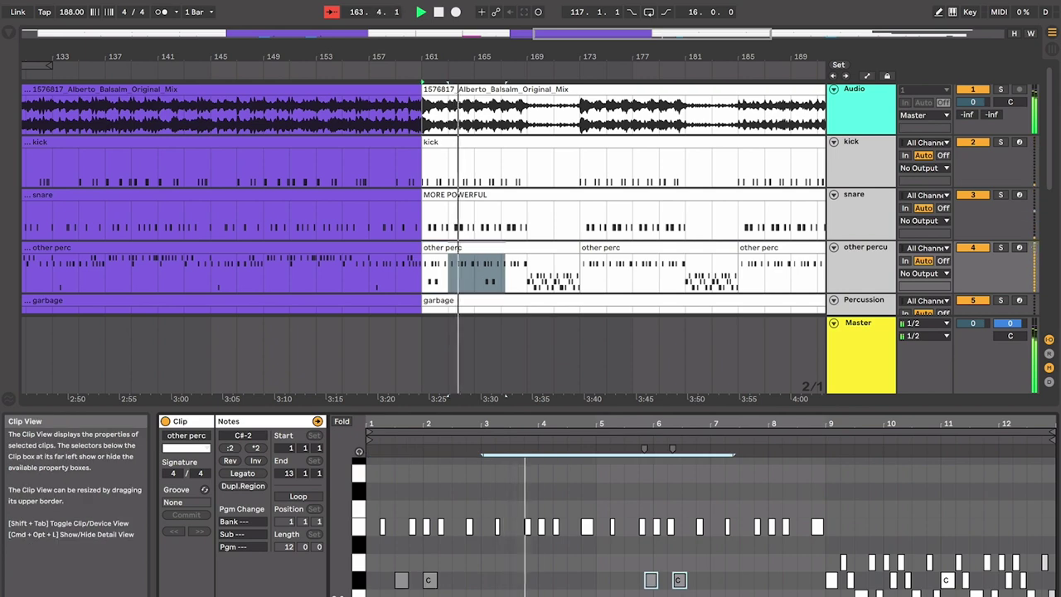
pyautogui.press('super+z')
# Step: Duplicate the pair of C#-2 notes from the clip's first two bars three times, filling up to bar 9 during playback
pyautogui.press('space')
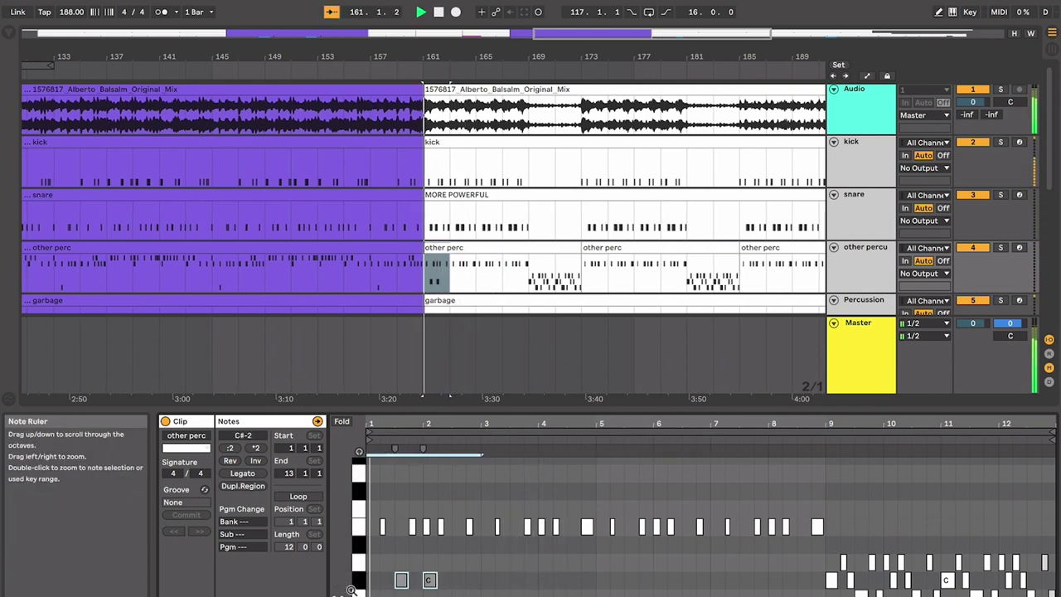
pyautogui.press('super+d')
pyautogui.press('super+d')
pyautogui.press('super+d')
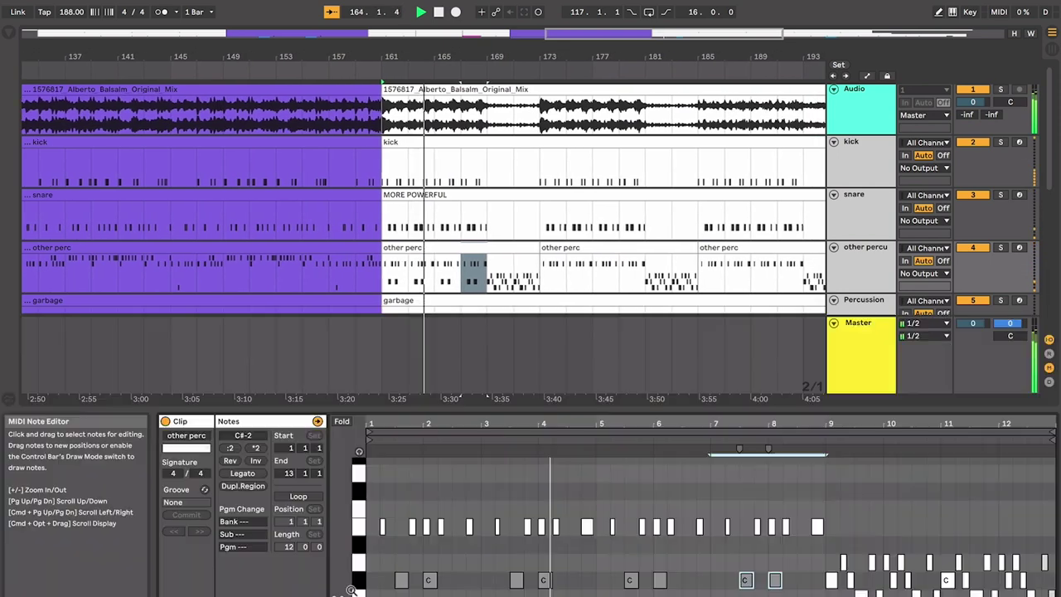
# Step: Delete the second C#-2 note of each duplicated pair, around bars 4, 6 and 8 of the clip
pyautogui.doubleClick(548, 583)
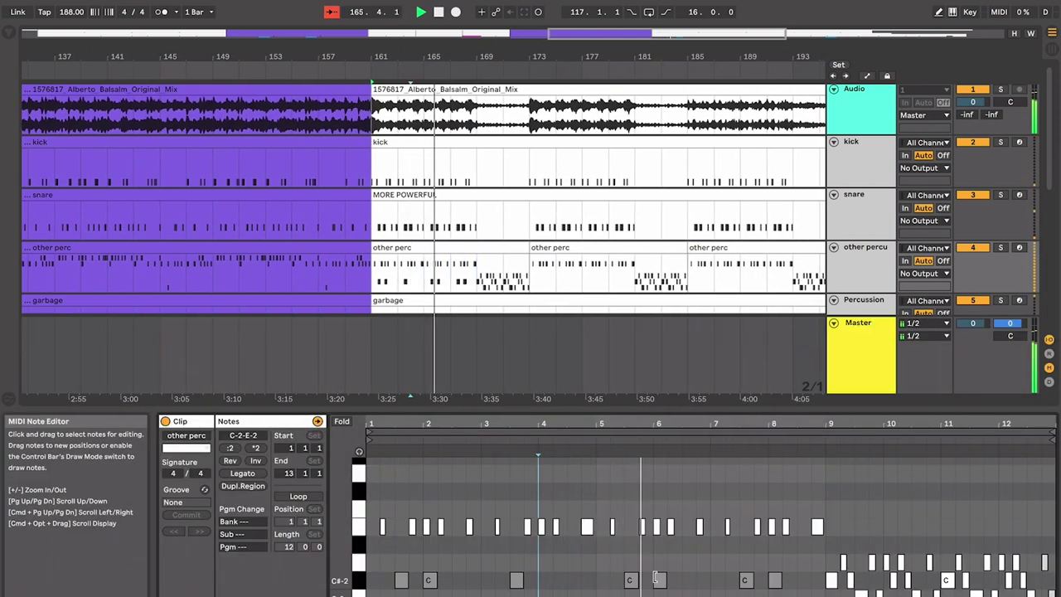
pyautogui.doubleClick(660, 579)
pyautogui.doubleClick(773, 581)
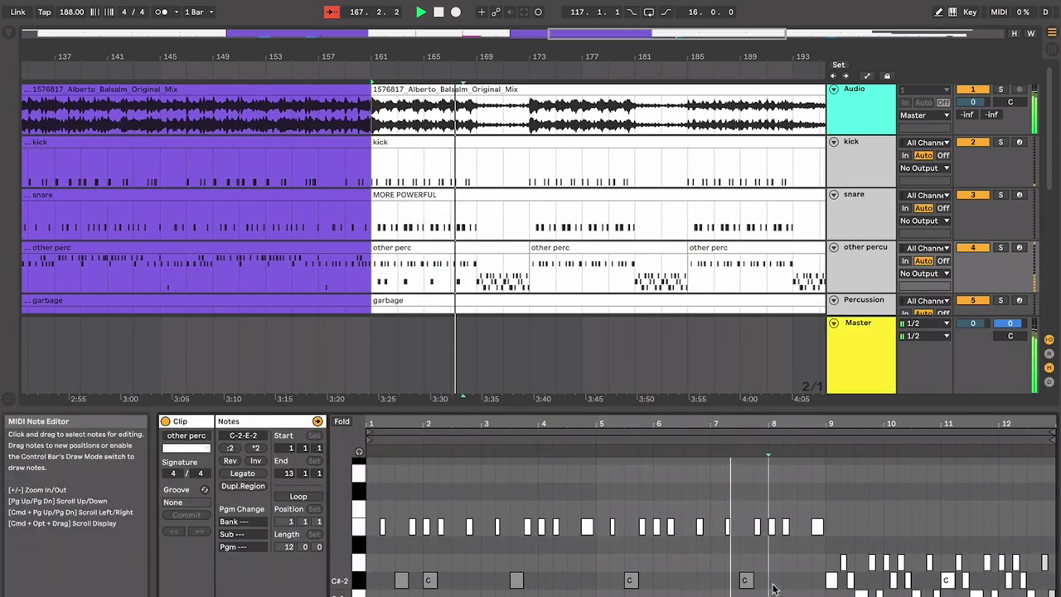
# Step: Compare the edited other perc pattern with the other tracks from bar 161 to 173 during playback, and reopen that clip's notes
pyautogui.press('super+alt+l')
pyautogui.click(483, 275)
pyautogui.press('+')
pyautogui.press('+')
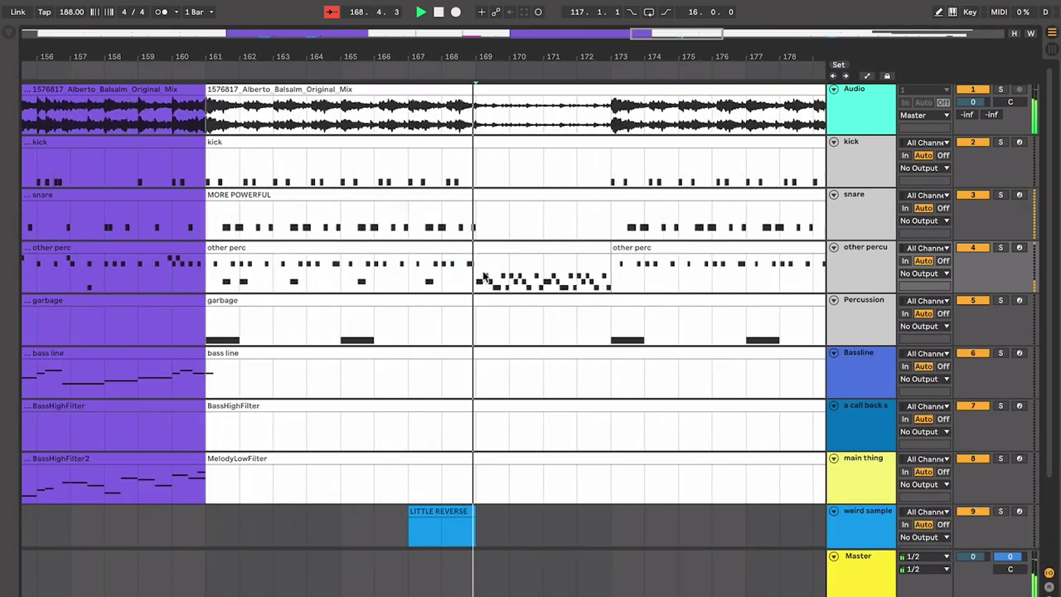
pyautogui.hscroll(-1, 484, 277)
pyautogui.scroll(-2, 485, 276)
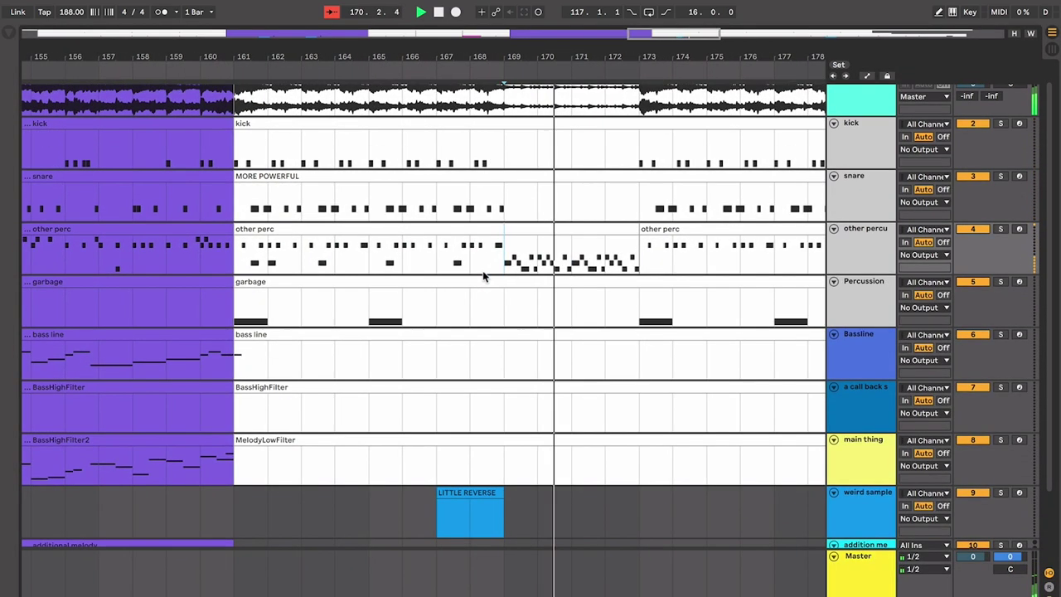
pyautogui.scroll(2, 485, 248)
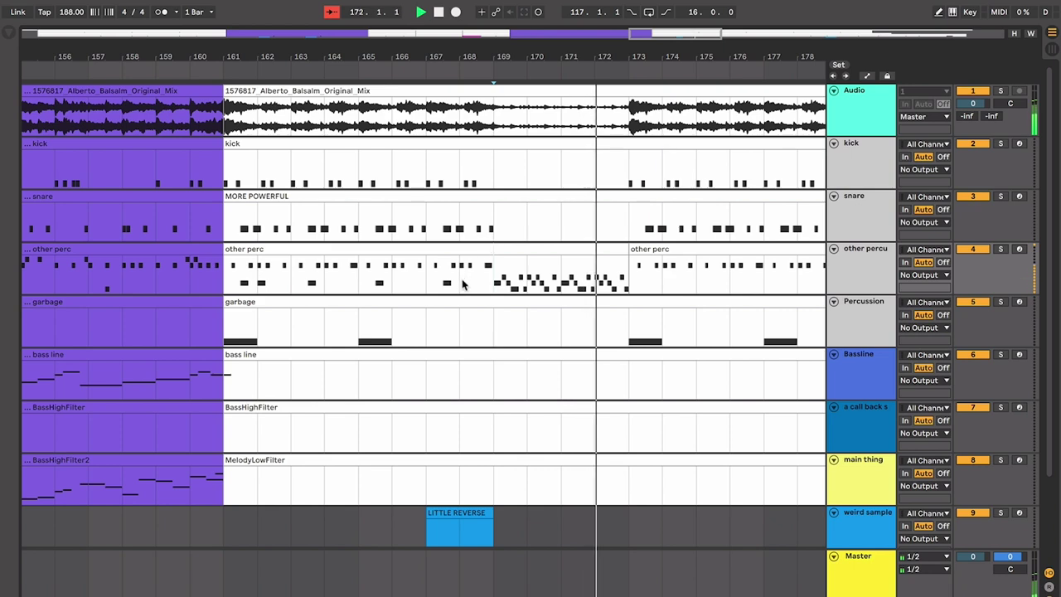
pyautogui.doubleClick(516, 247)
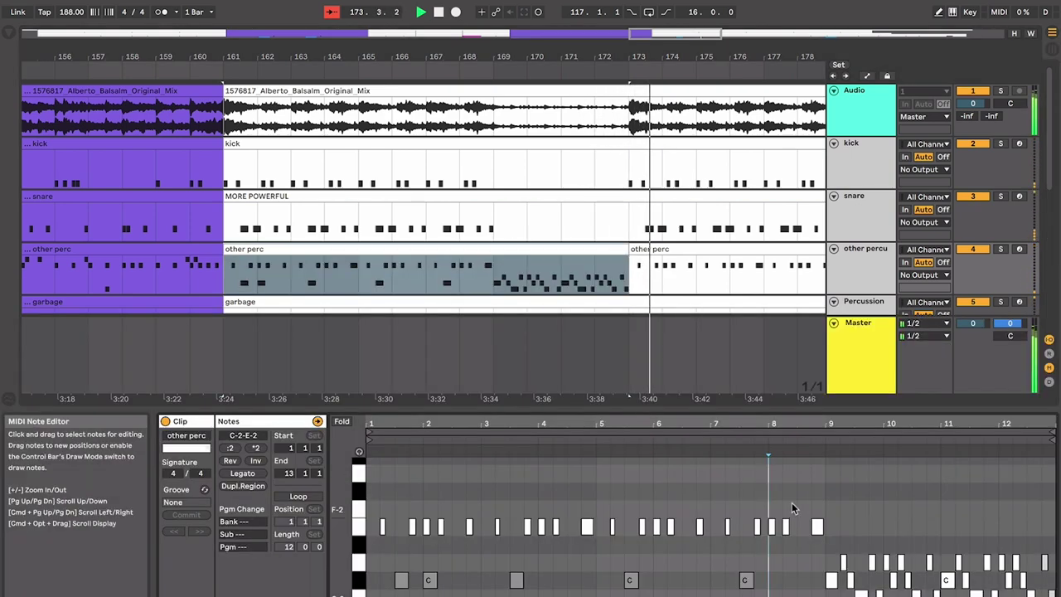
# Step: Duplicate the E-2 notes of bars 7 and 8 twice to fill bars 9 to 12 of the other perc clip, then stop playback
pyautogui.moveTo(822, 501); pyautogui.dragTo(711, 540)
pyautogui.press('super+d')
pyautogui.press('super+d')
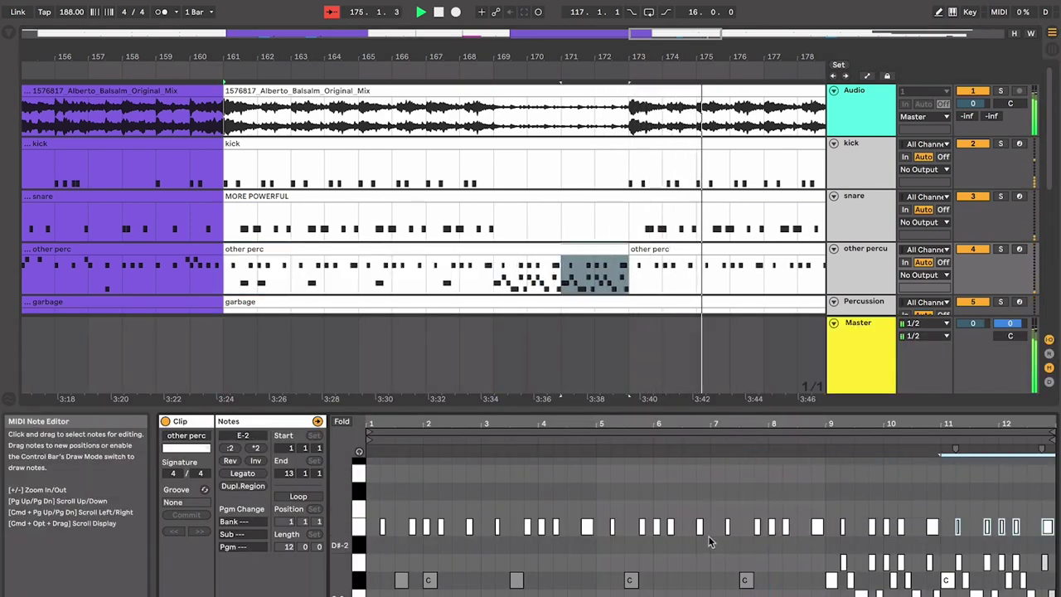
pyautogui.press('super+alt+l')
pyautogui.click(547, 300)
pyautogui.press('space')
pyautogui.press('-')
pyautogui.press('-')
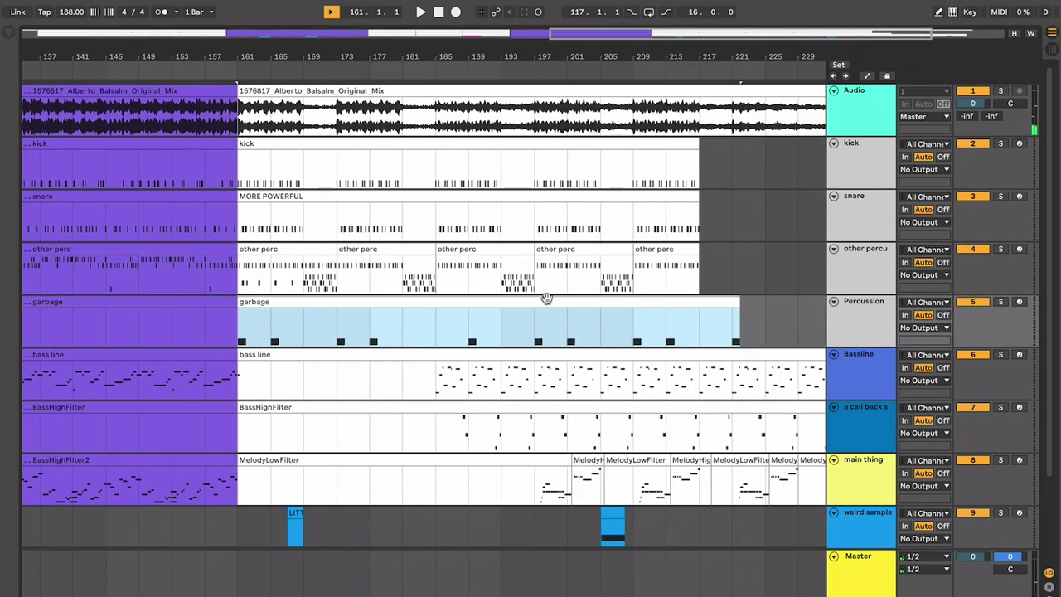
# Step: Compare the snare, other perc and garbage clips from bar 161 with the preceding purple section
pyautogui.click(246, 120)
pyautogui.hscroll(-3, 316, 264)
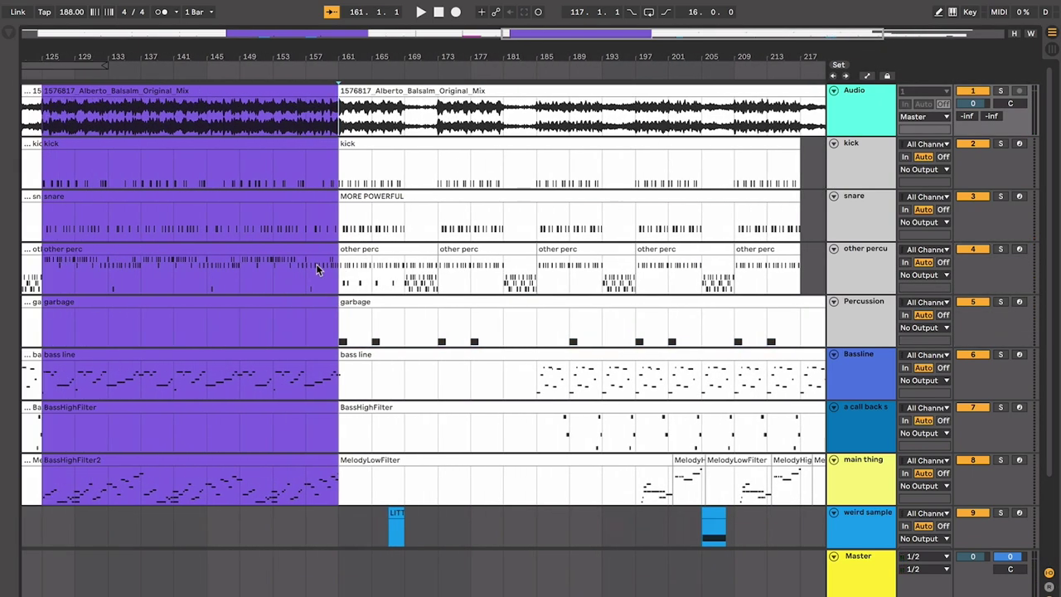
pyautogui.hscroll(-3, 243, 273)
pyautogui.hscroll(2, 253, 279)
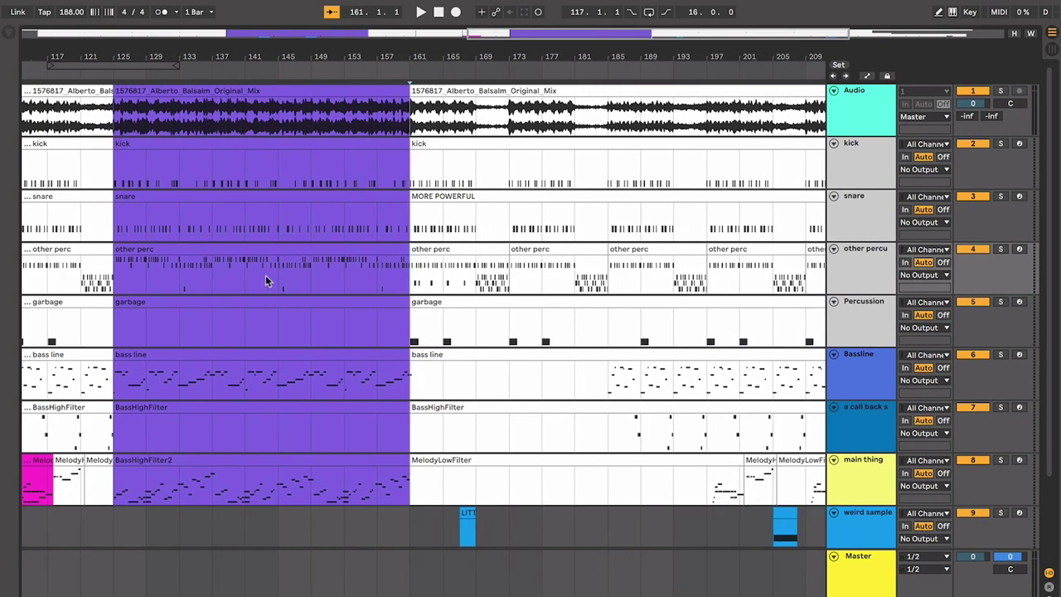
pyautogui.click(414, 248)
pyautogui.hscroll(-2, 419, 247)
pyautogui.click(440, 230)
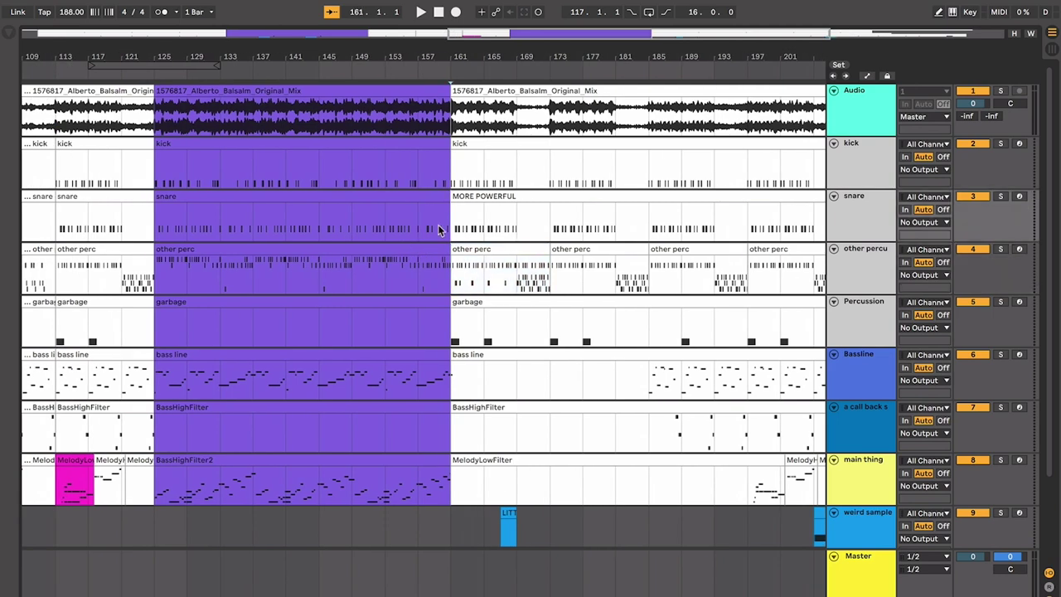
pyautogui.press('+')
pyautogui.press('+')
pyautogui.click(539, 200)
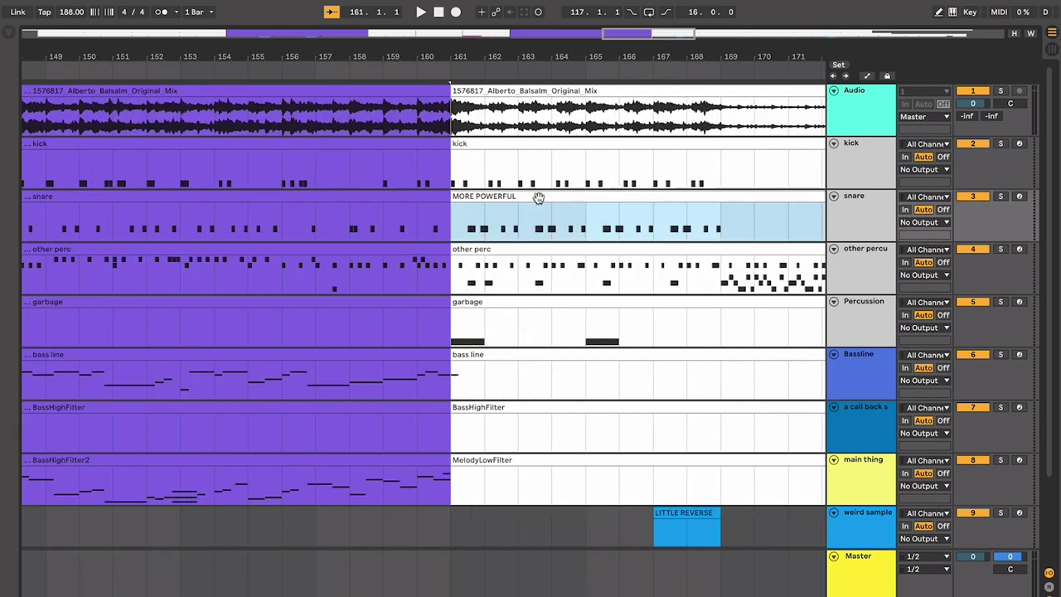
pyautogui.click(465, 334)
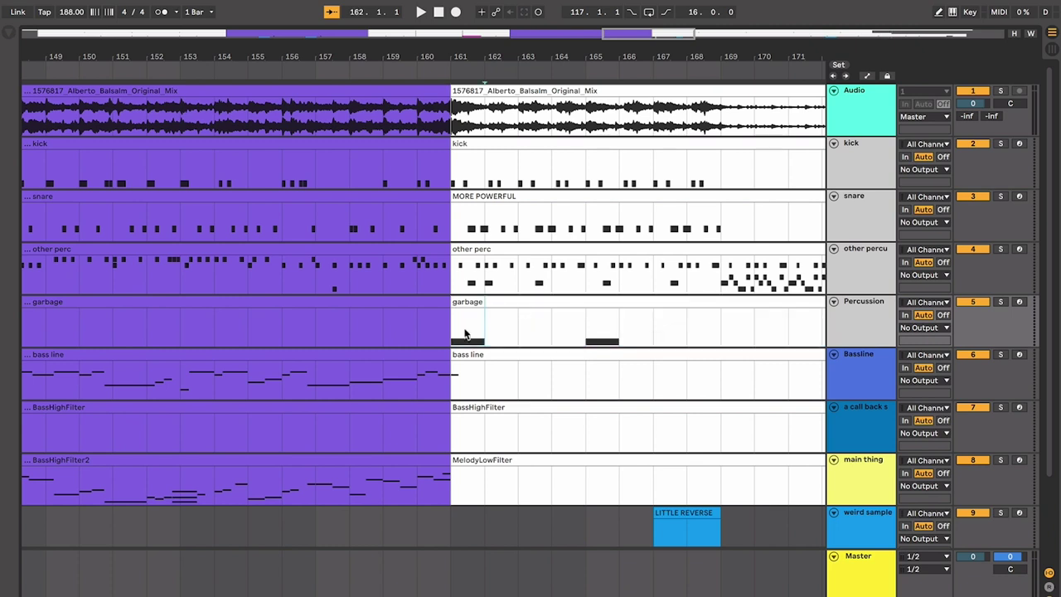
pyautogui.click(470, 301)
pyautogui.click(485, 236)
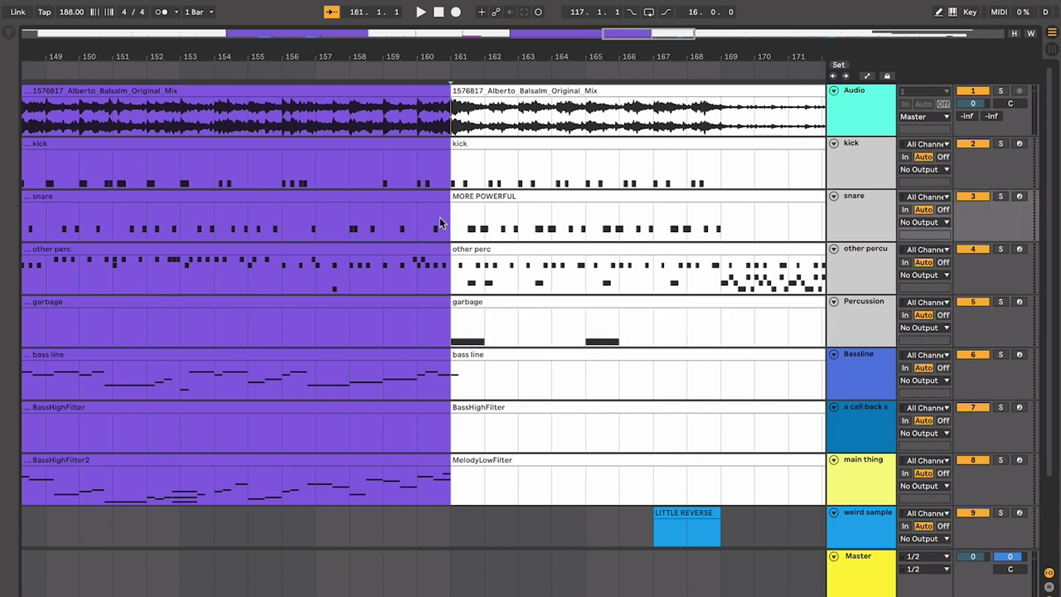
pyautogui.hscroll(5, 453, 227)
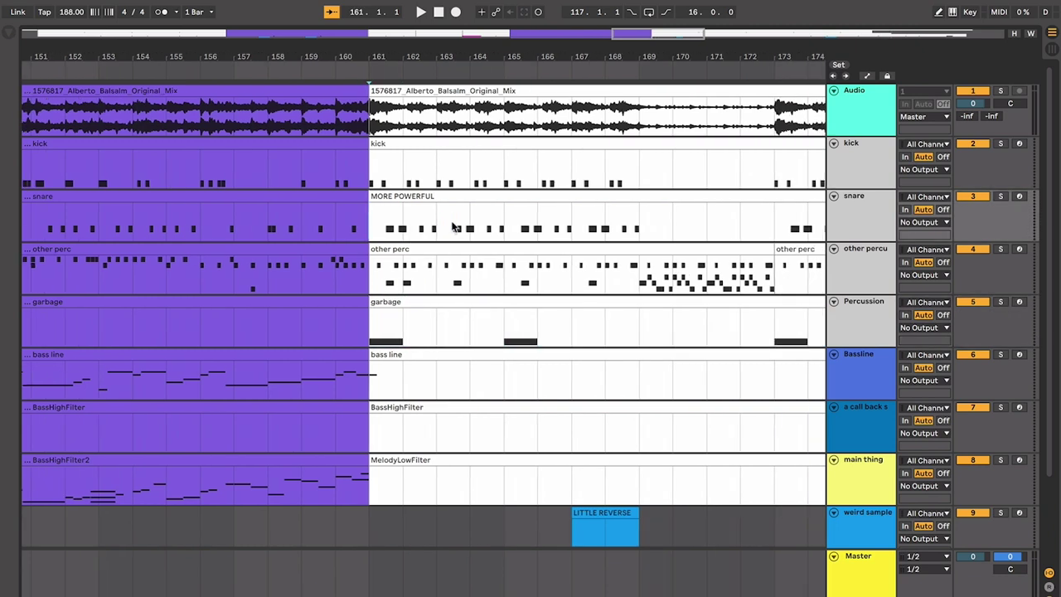
pyautogui.scroll(-3, 453, 226)
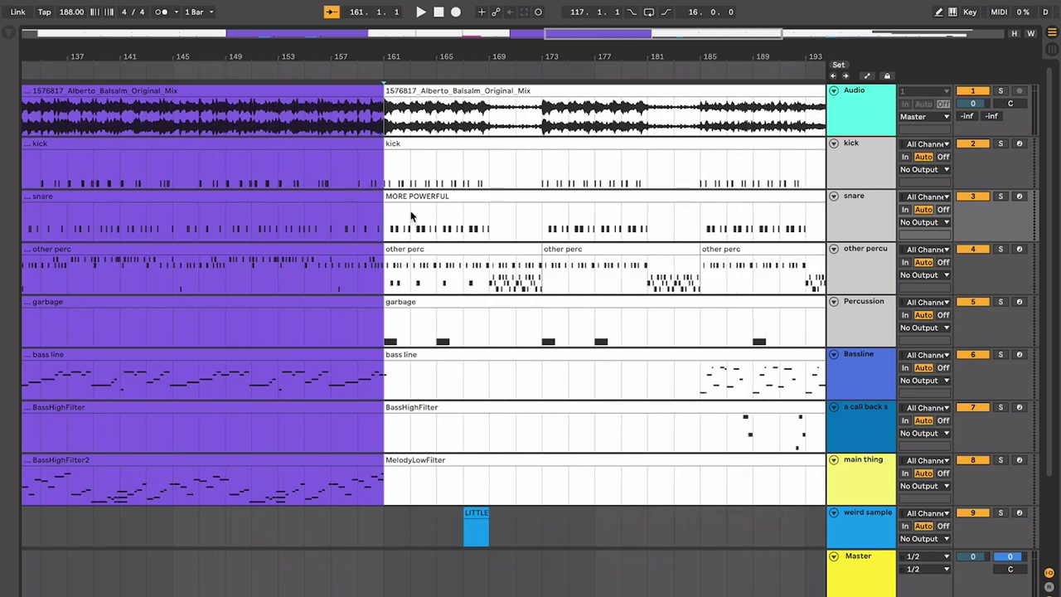
pyautogui.scroll(-3, 384, 222)
# Step: Play the MORE POWERFUL snare clip from bar 161 and the snare clip from bar 89 in turn to compare their sound
pyautogui.press('space')
pyautogui.hscroll(-10, 384, 217)
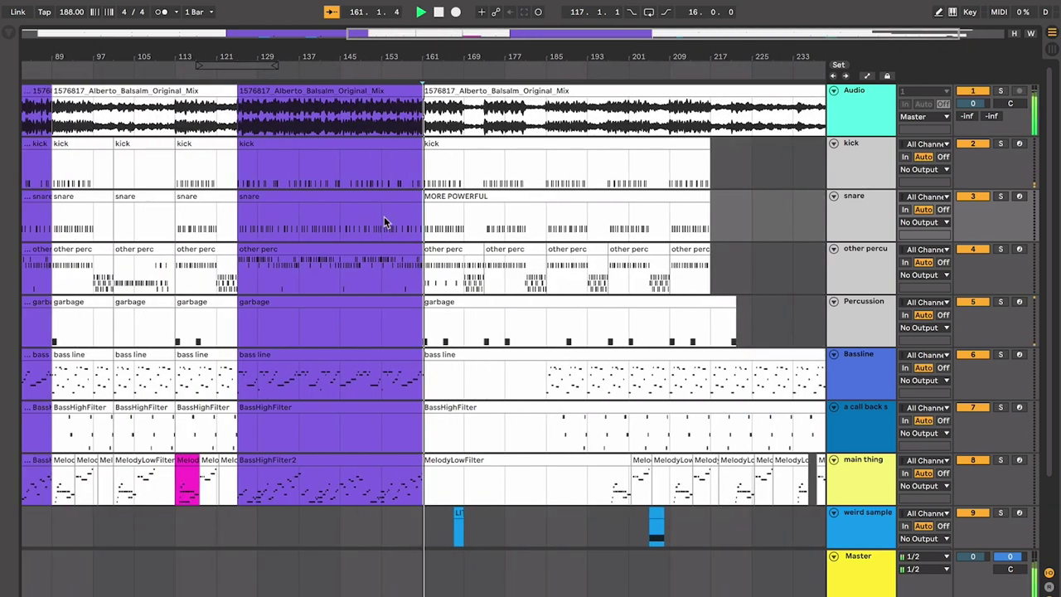
pyautogui.hscroll(-4, 365, 214)
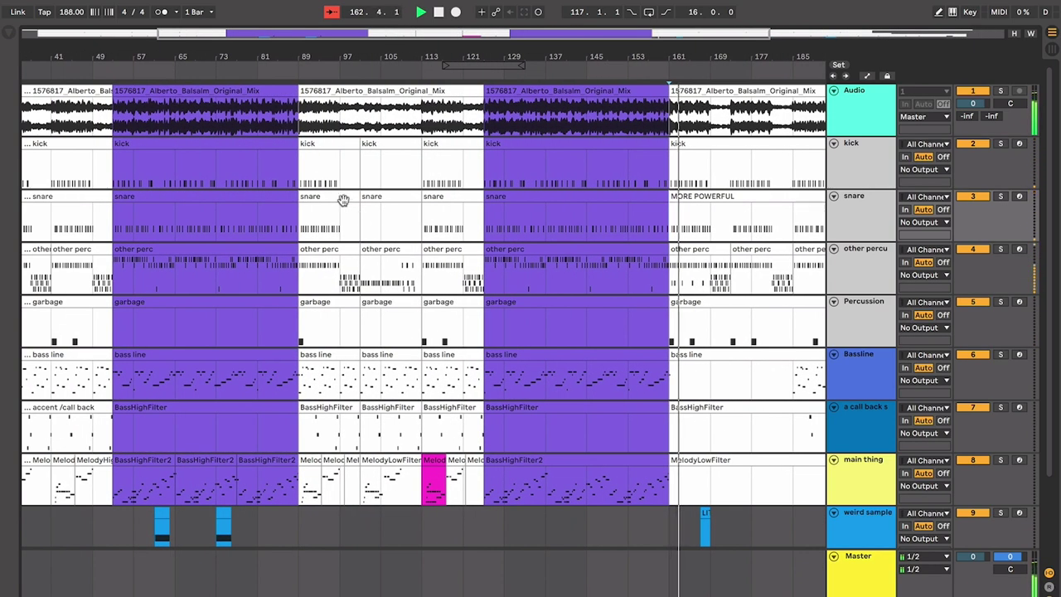
pyautogui.click(336, 203)
pyautogui.hscroll(-6, 339, 201)
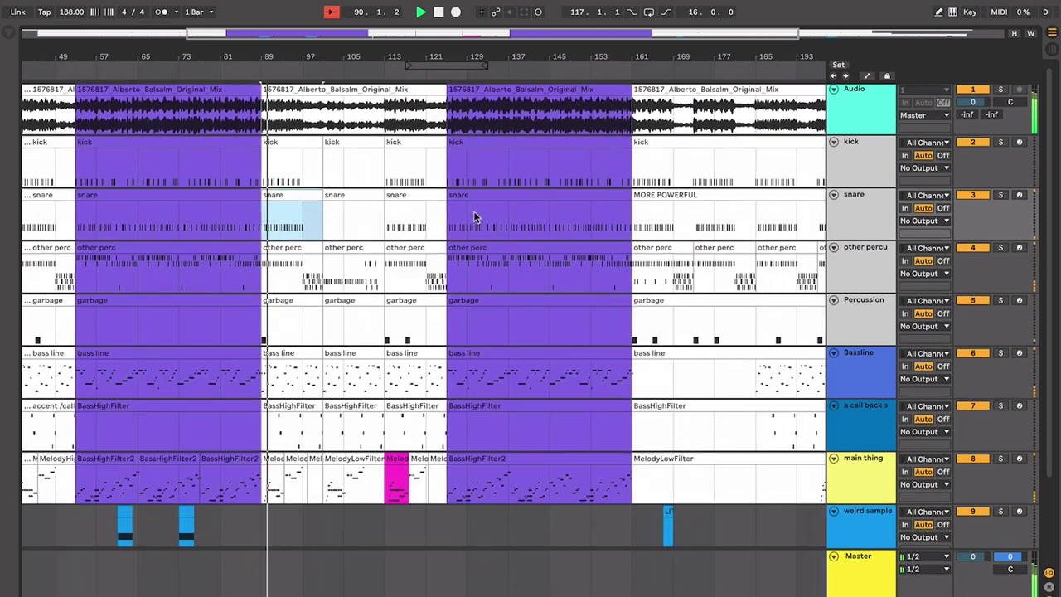
pyautogui.hscroll(10, 473, 210)
pyautogui.press('space')
pyautogui.click(617, 201)
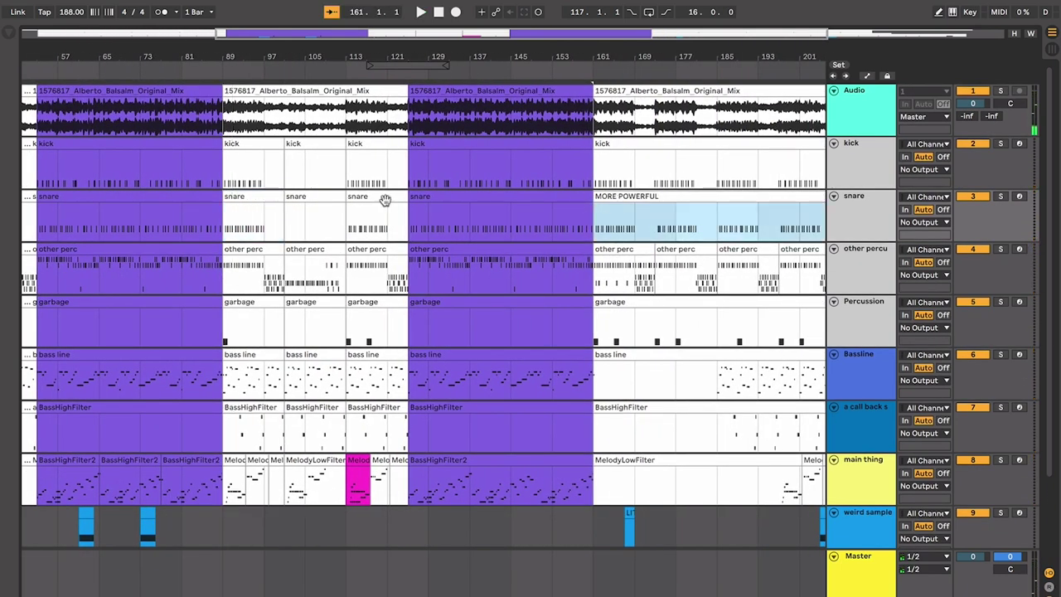
pyautogui.press('space')
pyautogui.hscroll(8, 281, 210)
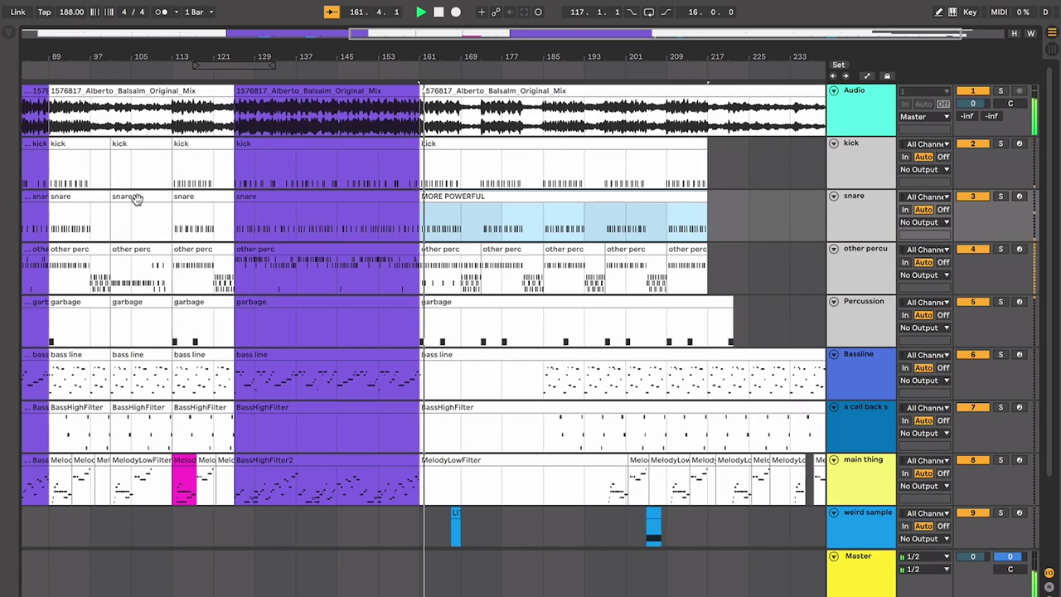
pyautogui.click(97, 199)
pyautogui.hscroll(-10, 97, 199)
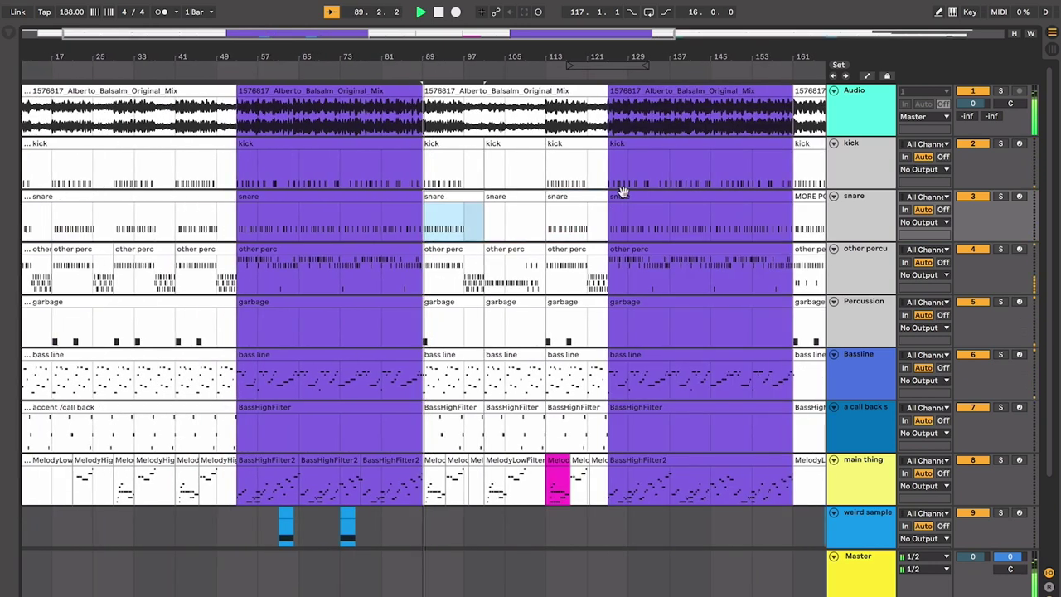
pyautogui.click(646, 193)
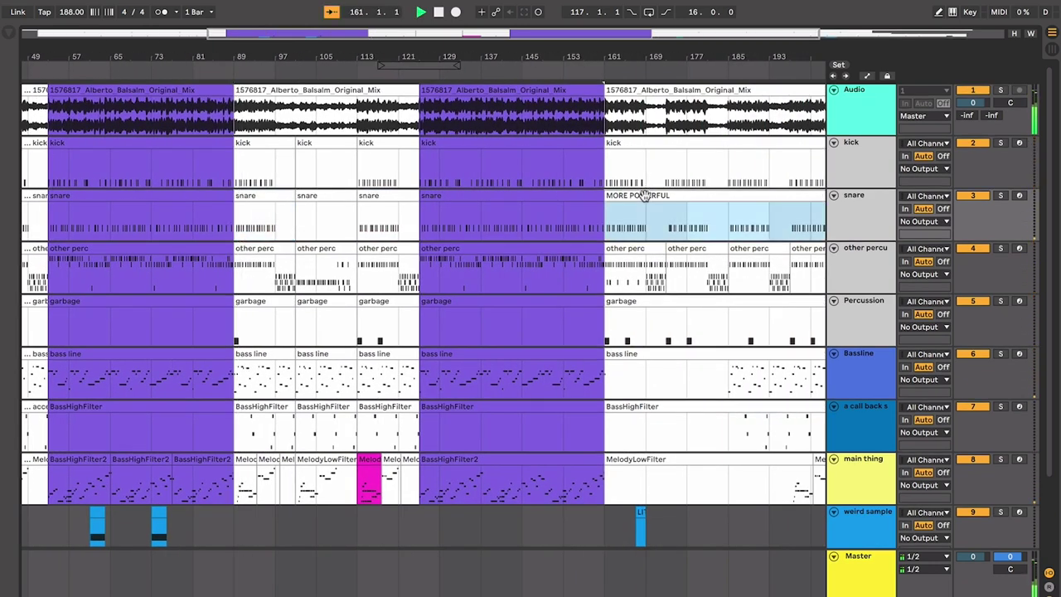
pyautogui.hscroll(8, 541, 218)
pyautogui.hscroll(-4, 540, 218)
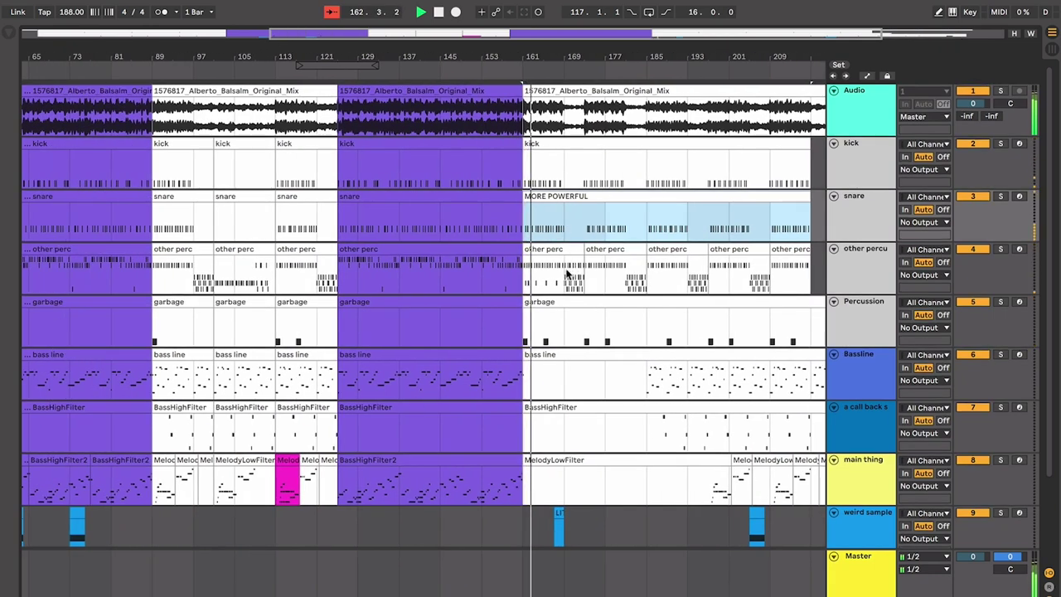
# Step: Open the notes of the other perc clip at bar 161 and highlight the C#-2 notes in its first eight bars
pyautogui.doubleClick(564, 251)
pyautogui.press('space')
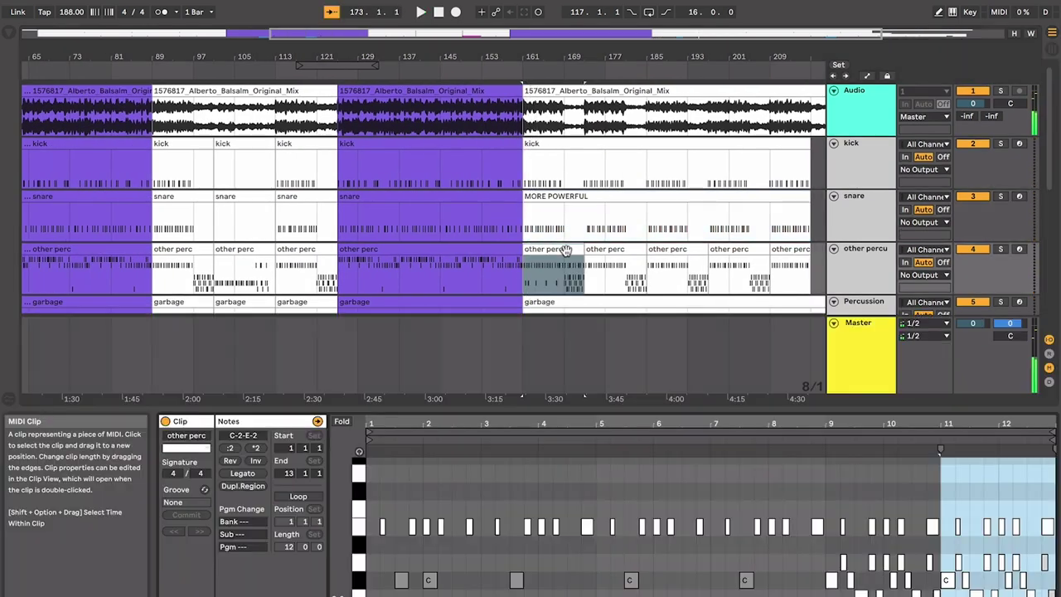
pyautogui.moveTo(384, 569); pyautogui.dragTo(785, 594)
pyautogui.press('super+alt+l')
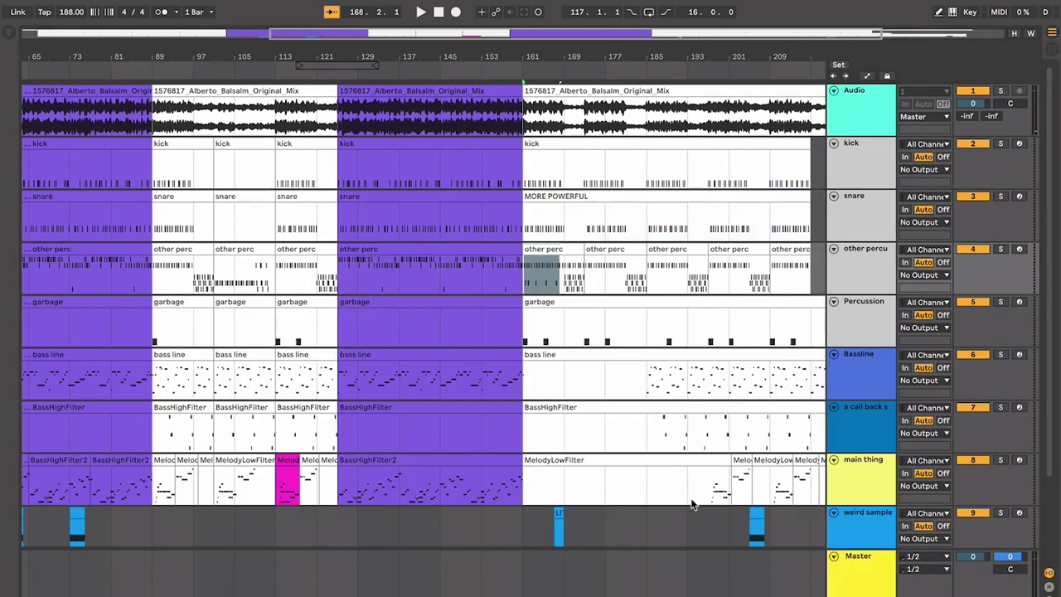
# Step: Play the other perc clip from bar 161 and the one from bar 89 in turn to compare their patterns
pyautogui.click(544, 247)
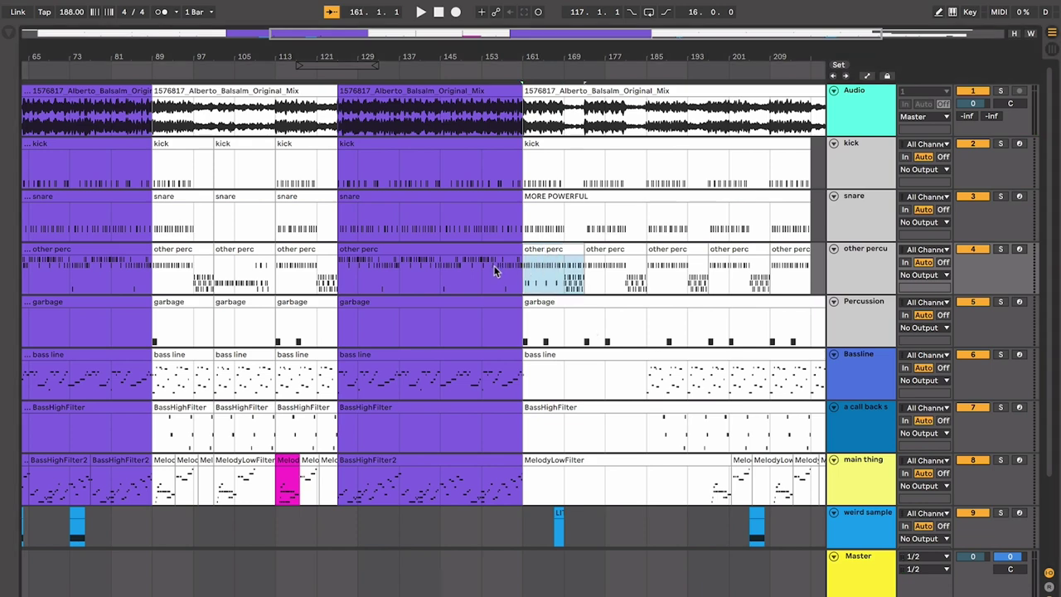
pyautogui.press('space')
pyautogui.scroll(-2, 281, 269)
pyautogui.hscroll(-3, 438, 305)
pyautogui.scroll(2, 439, 305)
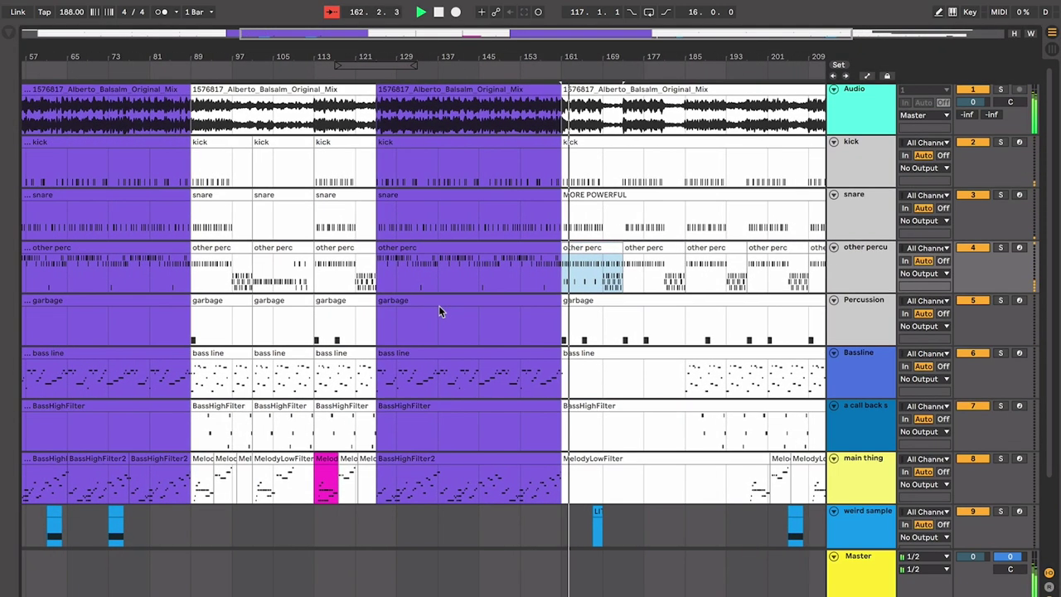
pyautogui.press('space')
pyautogui.click(233, 250)
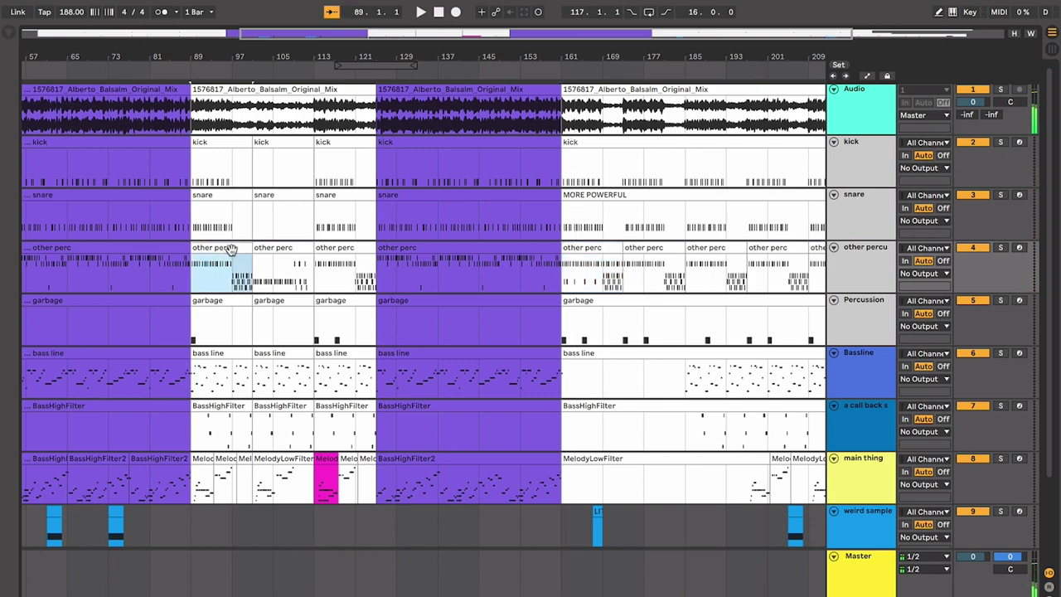
pyautogui.press('space')
pyautogui.hscroll(-5, 417, 295)
pyautogui.hscroll(3, 417, 295)
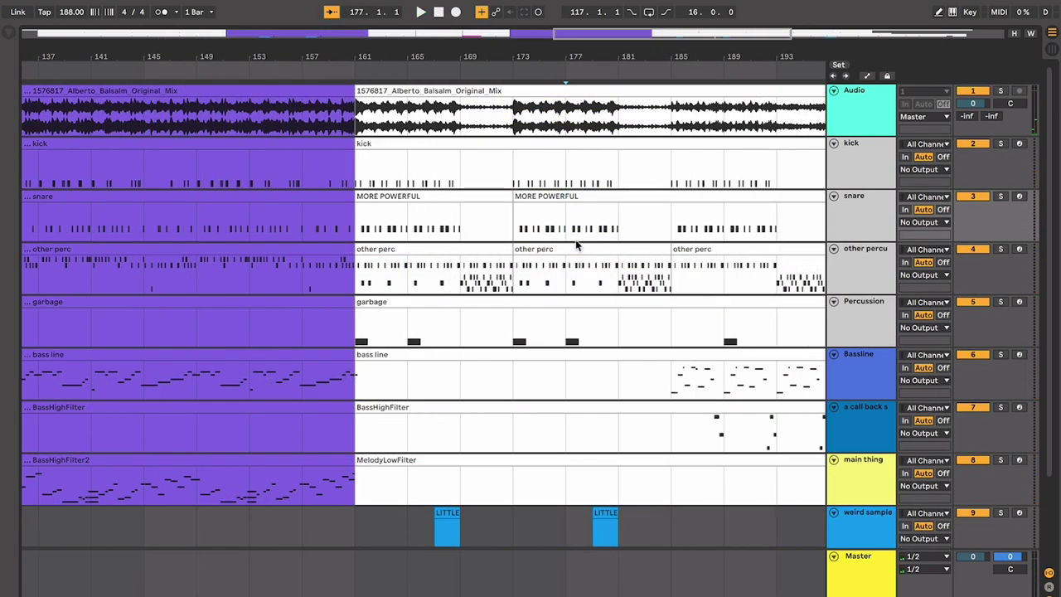
# Step: Compare the other perc pattern from bar 173 with the one starting at bar 185
pyautogui.click(570, 247)
pyautogui.press('+')
pyautogui.hscroll(2, 590, 262)
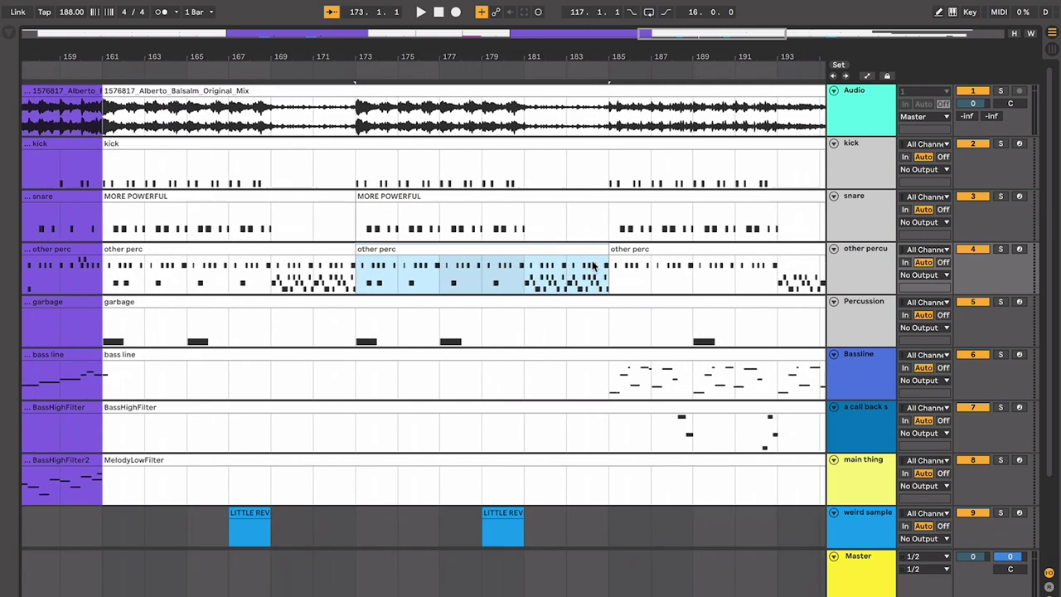
pyautogui.click(558, 285)
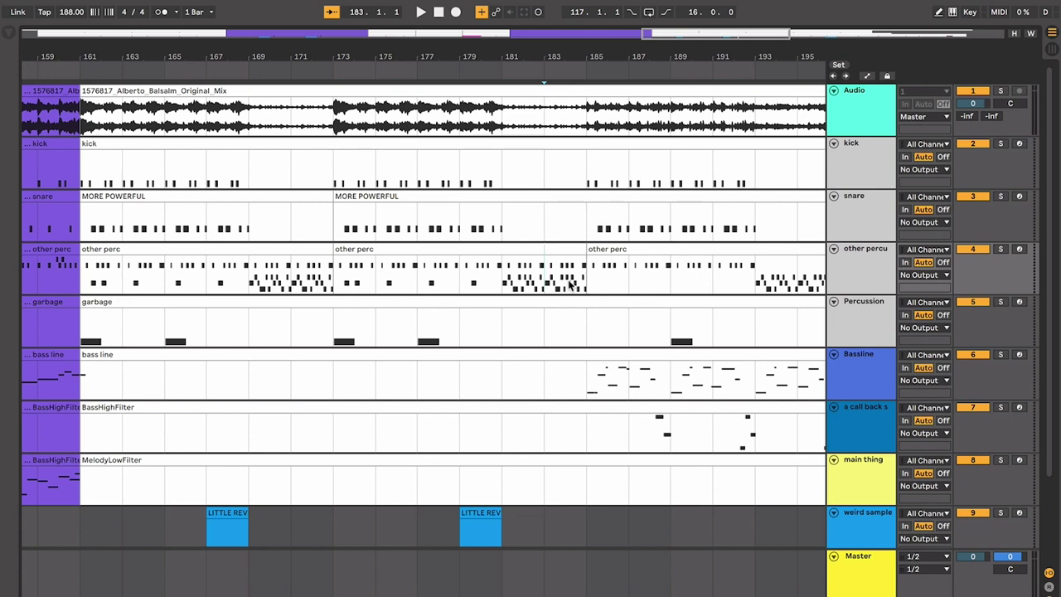
pyautogui.hscroll(3, 580, 274)
pyautogui.click(654, 246)
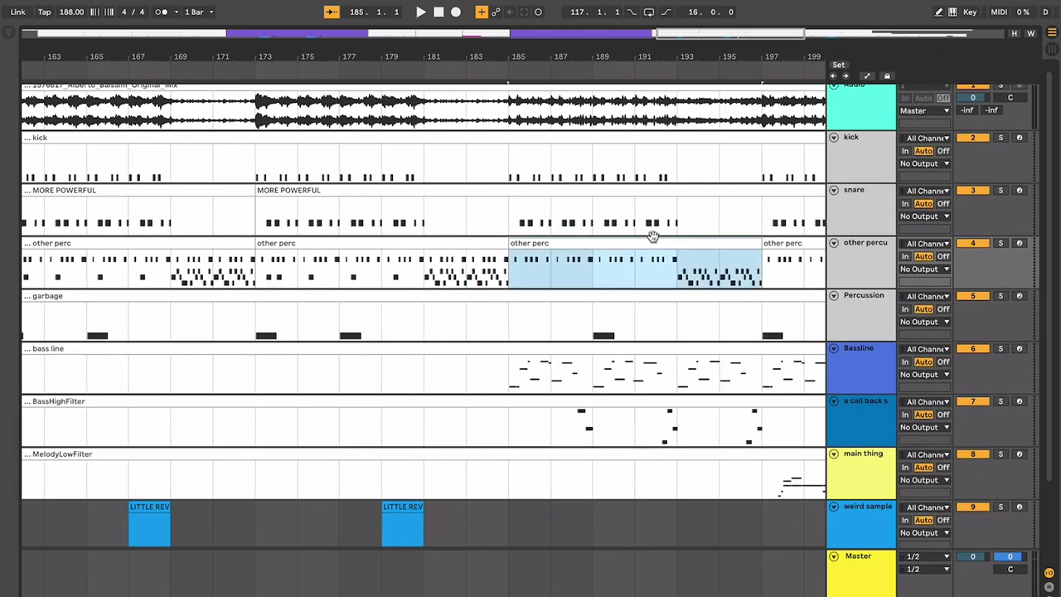
pyautogui.hscroll(3, 656, 247)
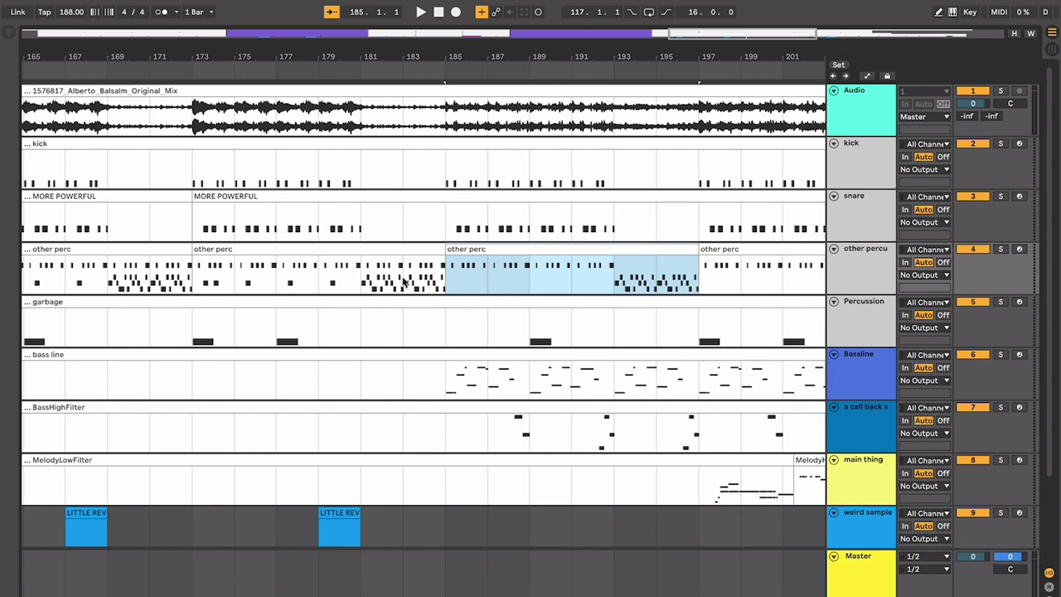
# Step: Inspect the notes of the other perc clip at bar 185 and the arrangement of the tracks from there to bar 211
pyautogui.doubleClick(466, 252)
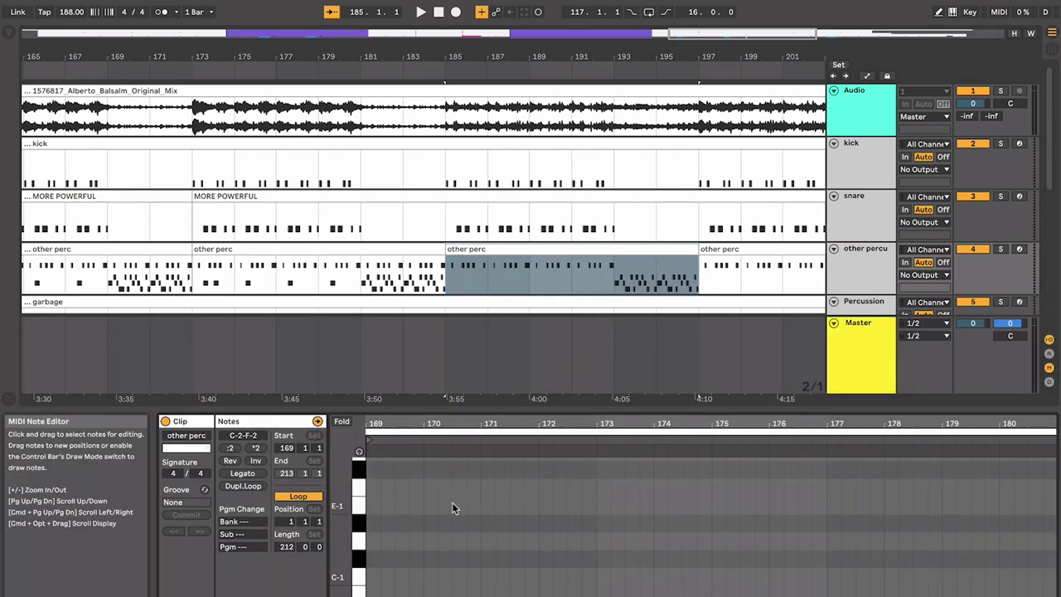
pyautogui.scroll(3, 452, 505)
pyautogui.press('super+alt+l')
pyautogui.click(440, 283)
pyautogui.hscroll(3, 440, 283)
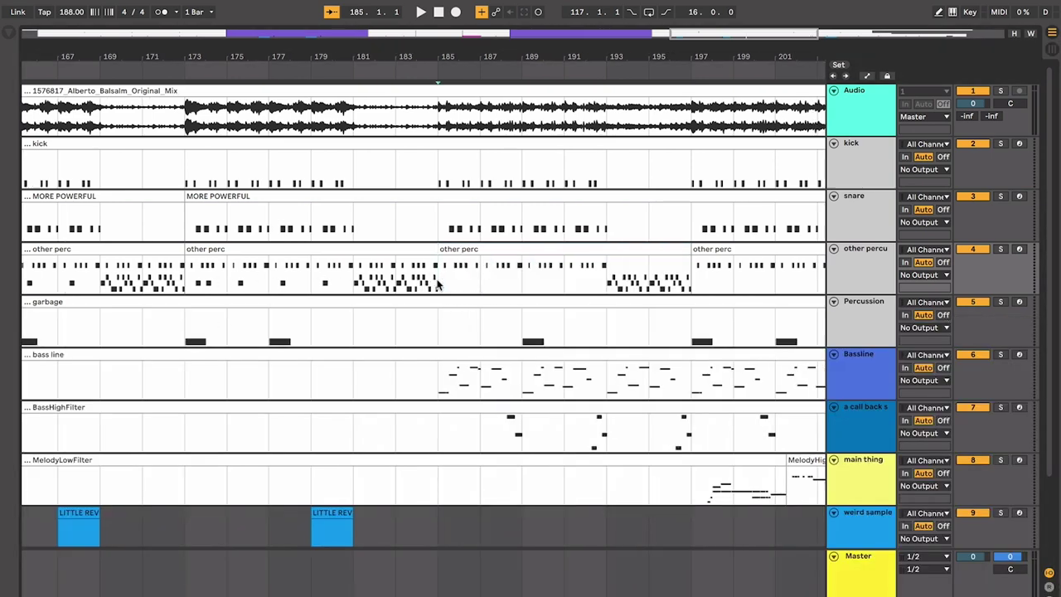
pyautogui.click(396, 249)
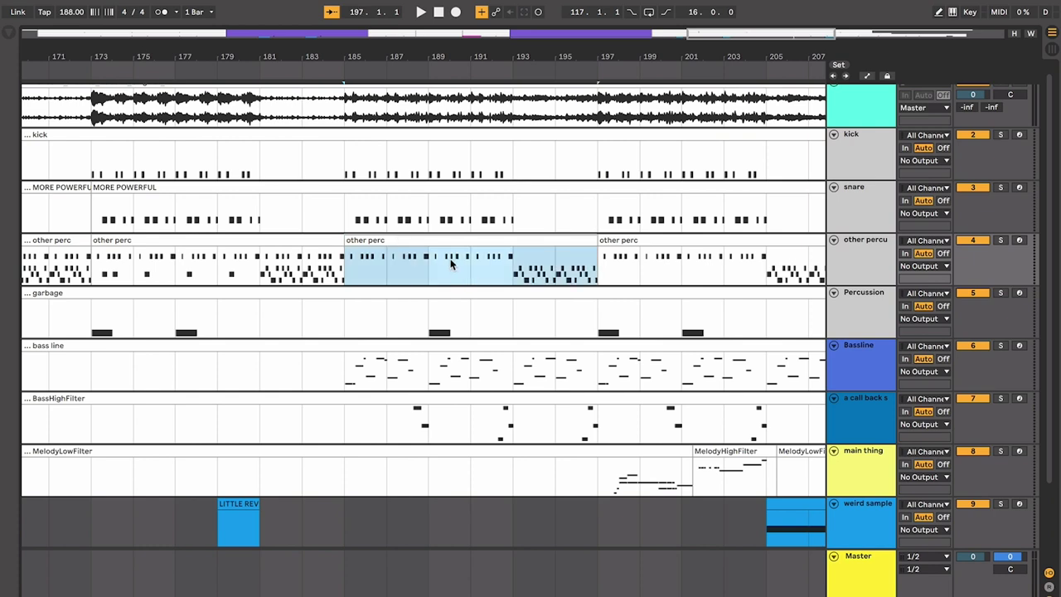
pyautogui.hscroll(3, 492, 279)
pyautogui.scroll(1, 492, 280)
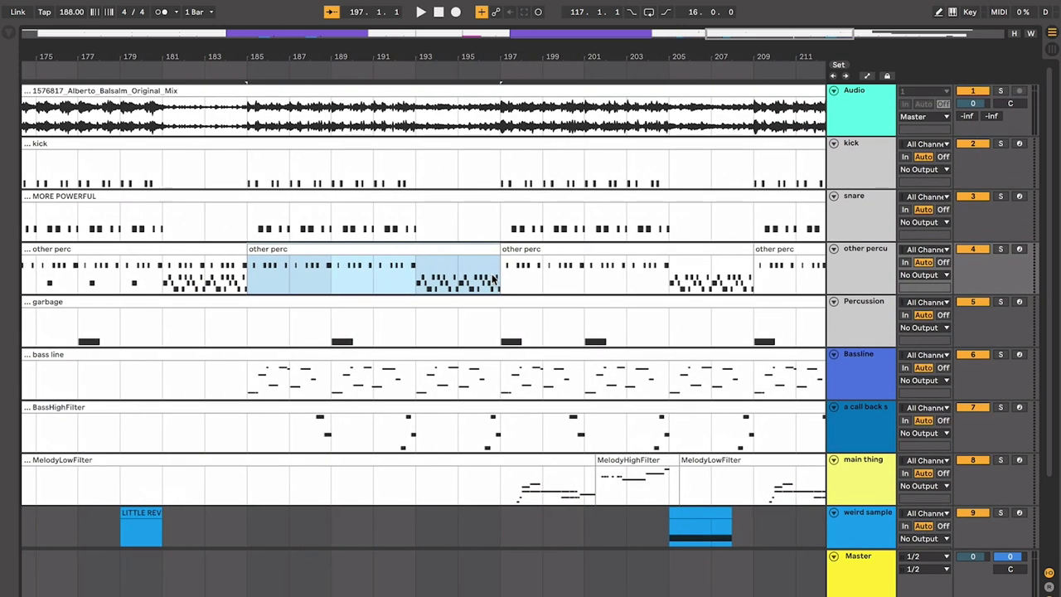
# Step: Add a C#-2 note midway through the first bar of the other perc clip at bar 185 during playback
pyautogui.press('space')
pyautogui.press('+')
pyautogui.press('+')
pyautogui.doubleClick(493, 247)
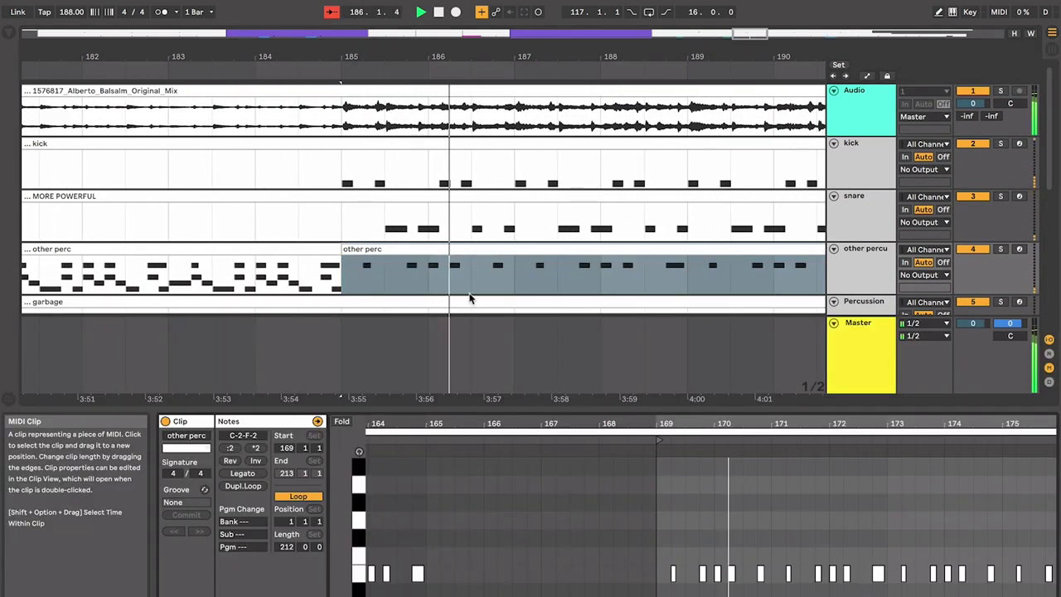
pyautogui.scroll(-3, 610, 526)
pyautogui.hscroll(1, 609, 526)
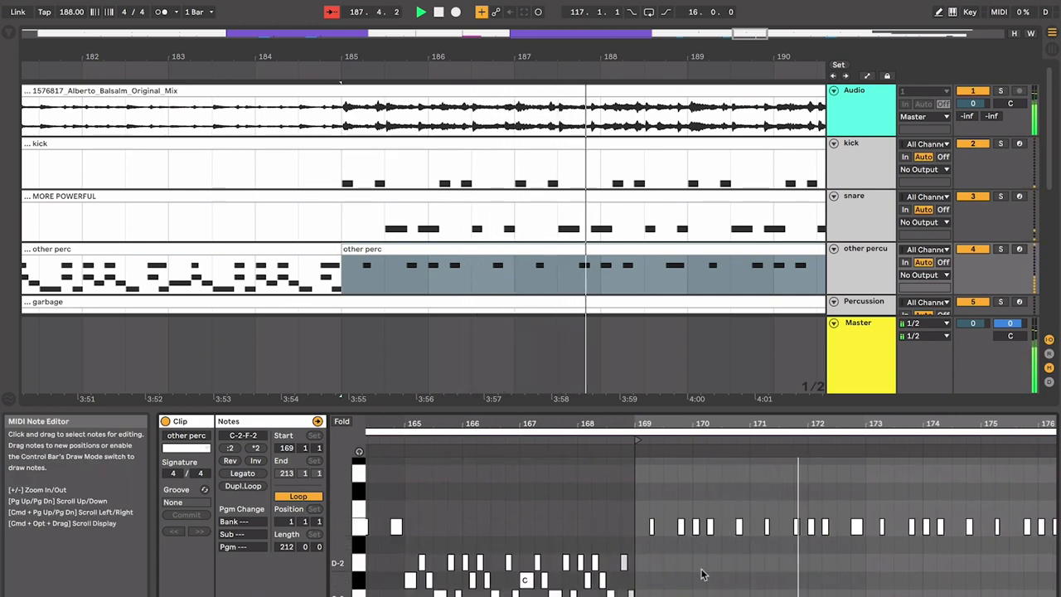
pyautogui.click(693, 579)
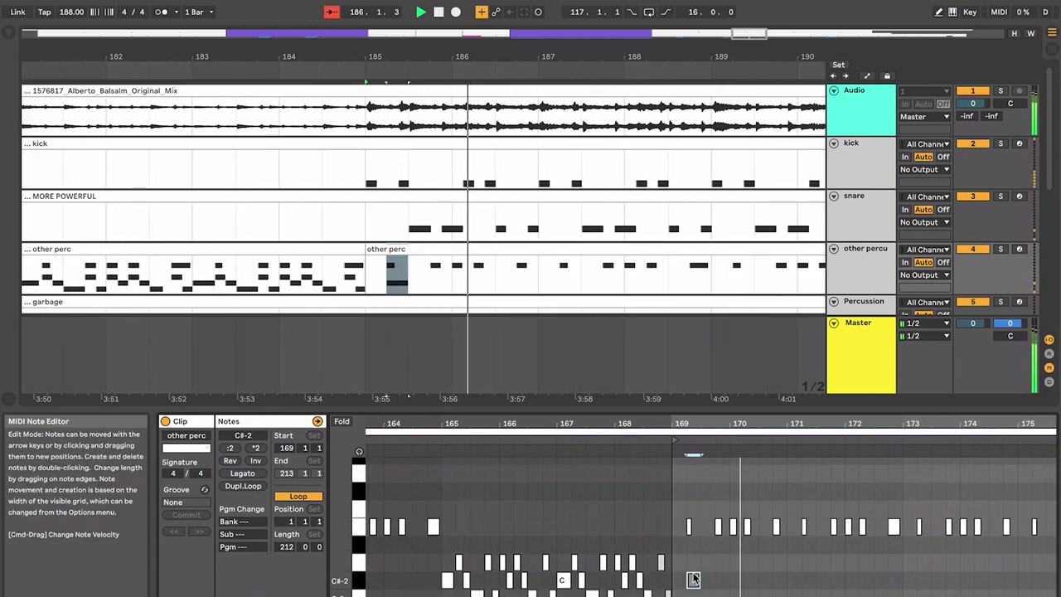
# Step: Duplicate the C#-2 note within the first bar of the other perc clip at bar 185 and shorten both notes, leaving a gap between them
pyautogui.press('super+d')
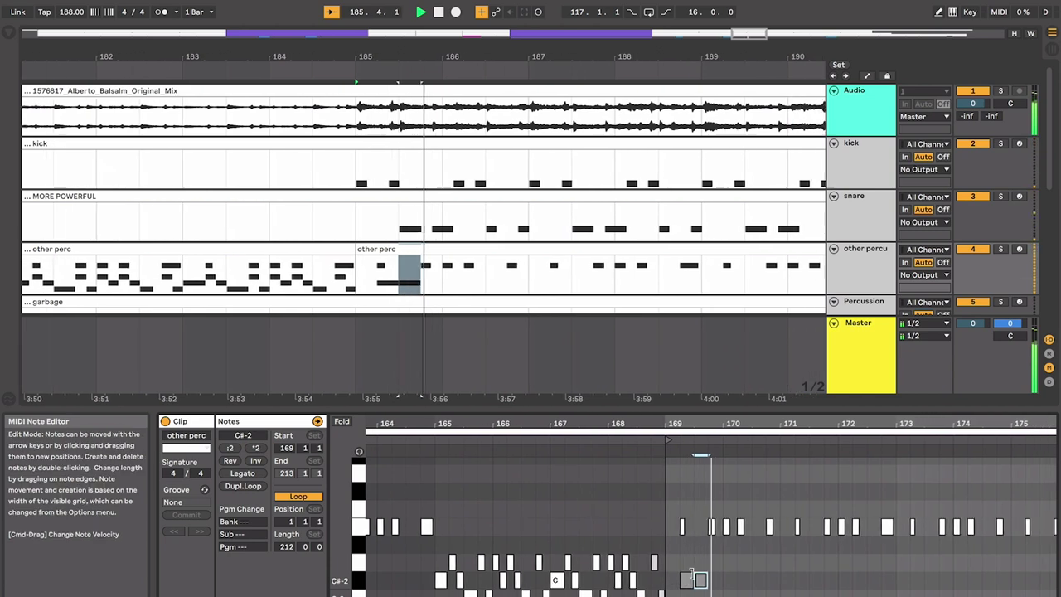
pyautogui.moveTo(695, 581); pyautogui.dragTo(630, 592)
pyautogui.press('+')
pyautogui.press('Left')
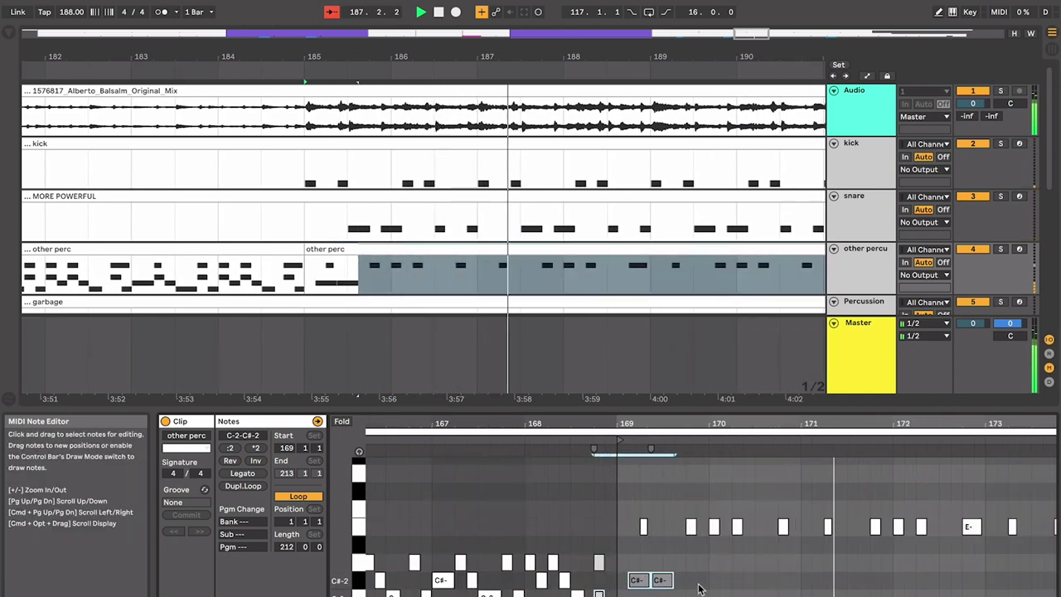
pyautogui.press('Right')
pyautogui.hotkey('shift', 'Left')
pyautogui.press('space')
pyautogui.press('space')
pyautogui.click(722, 559)
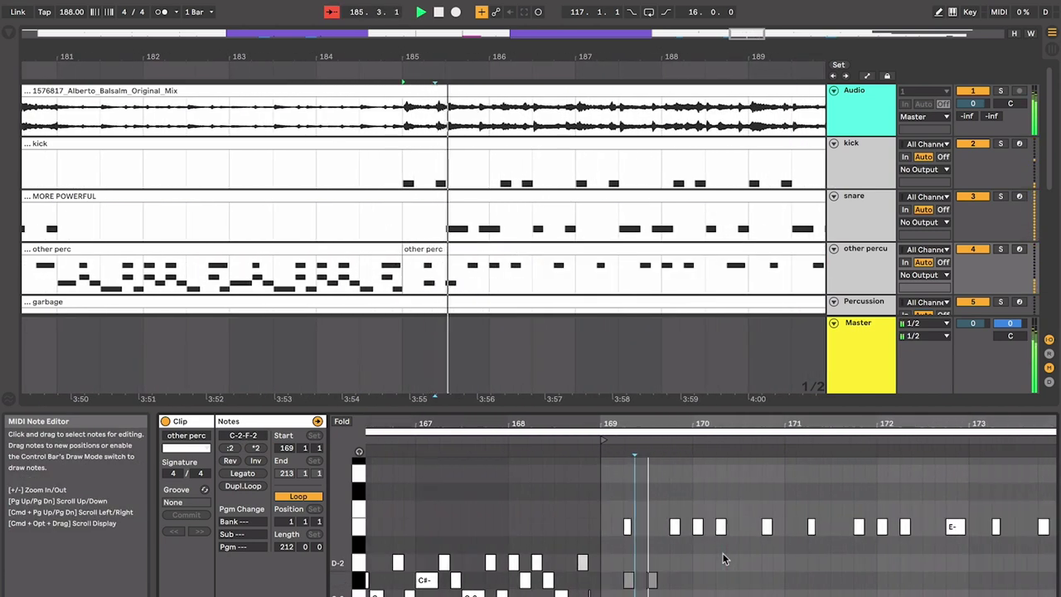
# Step: Add short C#-2 notes midway through bars 187, 189 and 191 of the other perc clip
pyautogui.hscroll(1, 723, 559)
pyautogui.moveTo(600, 584); pyautogui.dragTo(966, 588)
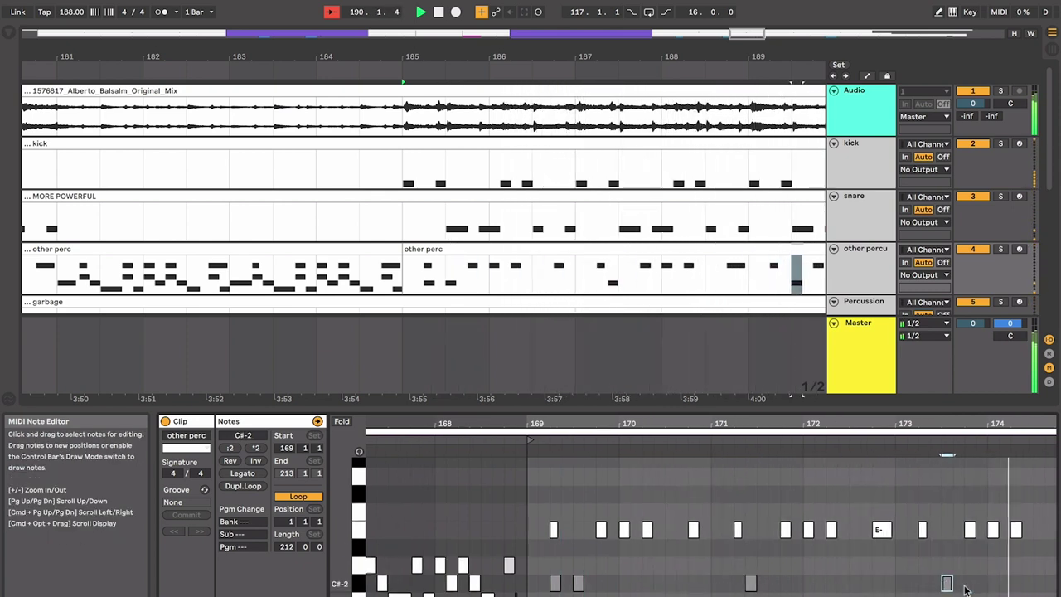
pyautogui.press('super+alt+l')
pyautogui.hscroll(5, 559, 279)
pyautogui.doubleClick(503, 257)
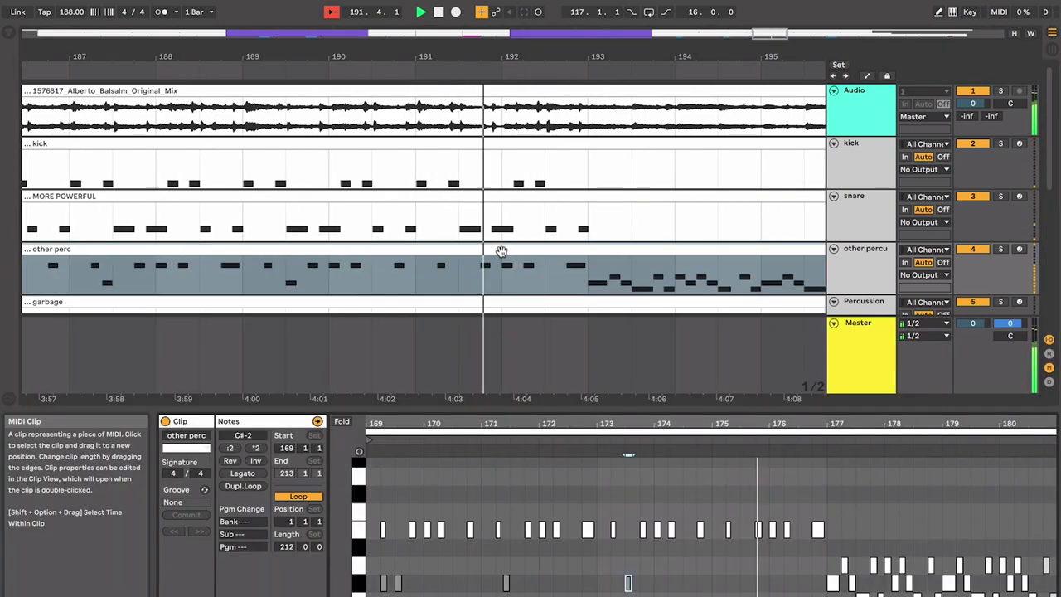
pyautogui.click(633, 574)
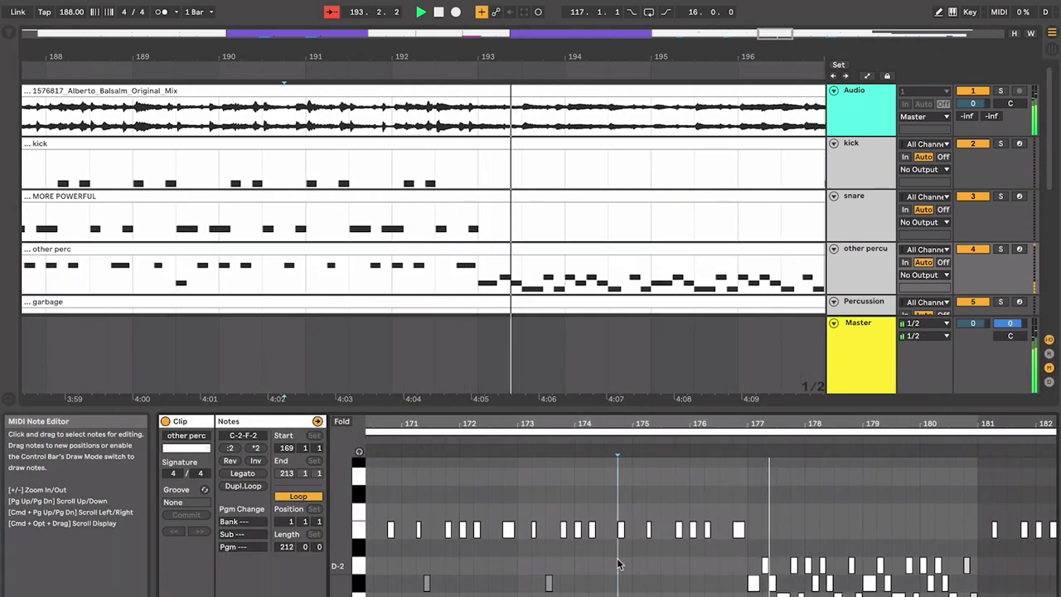
pyautogui.press('super+alt+l')
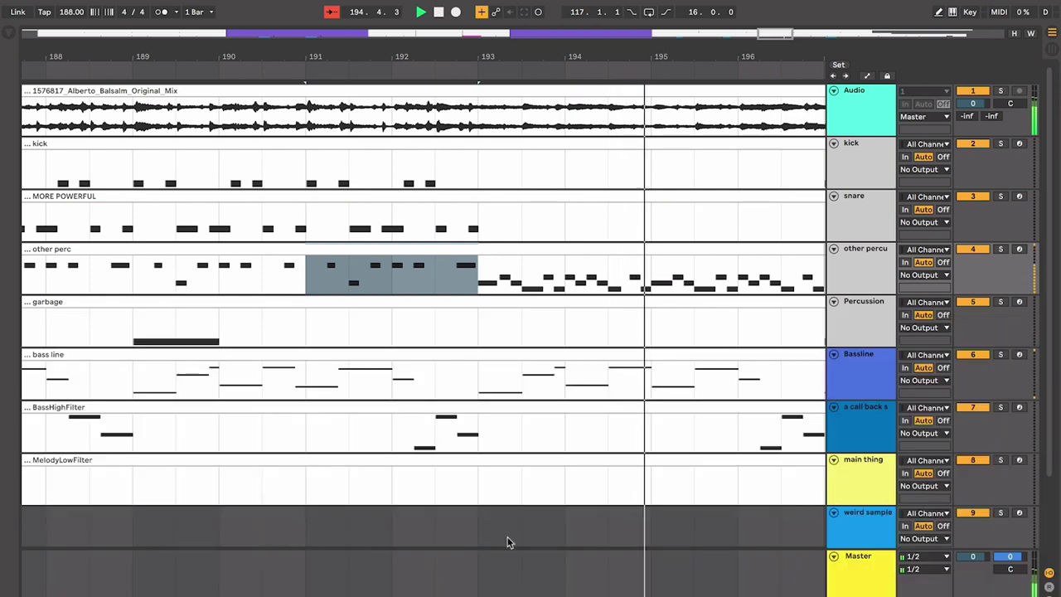
# Step: Duplicate the other perc clip at bar 185 onto bars 197 to 209, replacing the clip there
pyautogui.click(498, 283)
pyautogui.press('-')
pyautogui.press('-')
pyautogui.press('-')
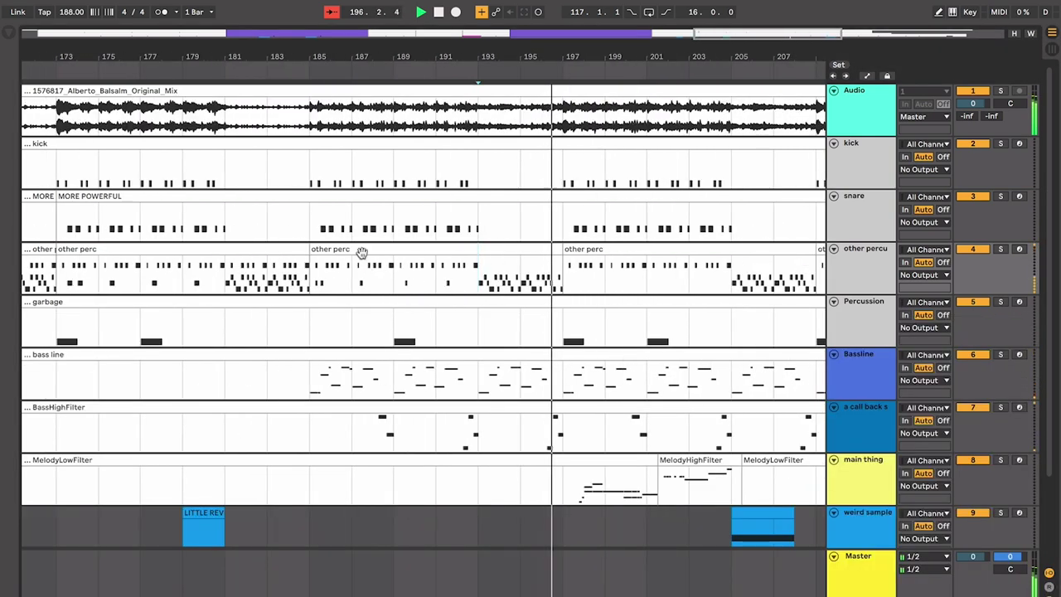
pyautogui.click(362, 252)
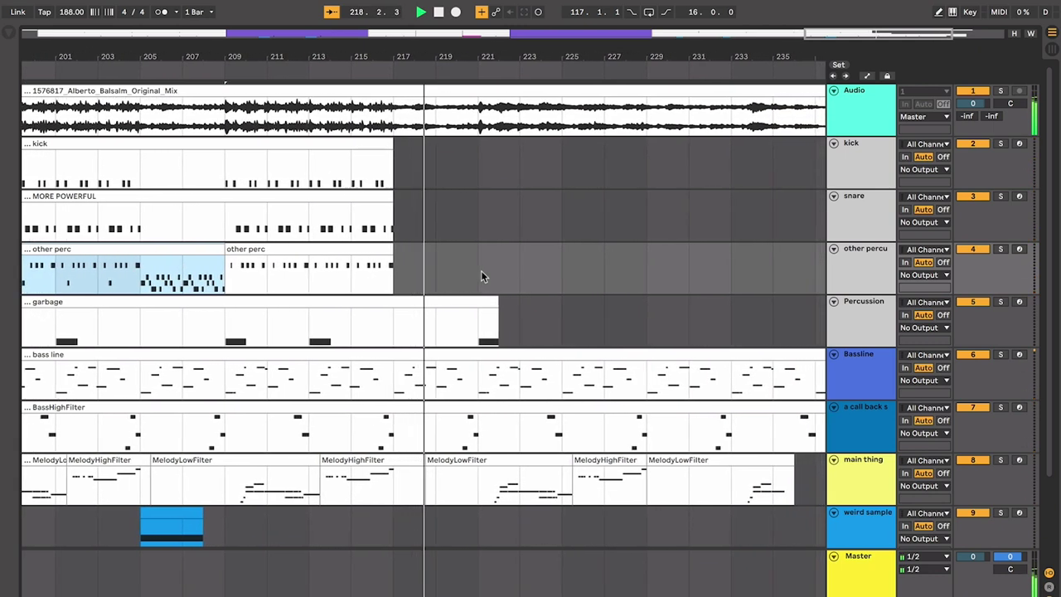
# Step: Duplicate the weird sample track's range from bar 205 to 217, placing a copy of its clip at bar 217
pyautogui.scroll(-3, 481, 276)
pyautogui.moveTo(169, 431); pyautogui.dragTo(409, 439)
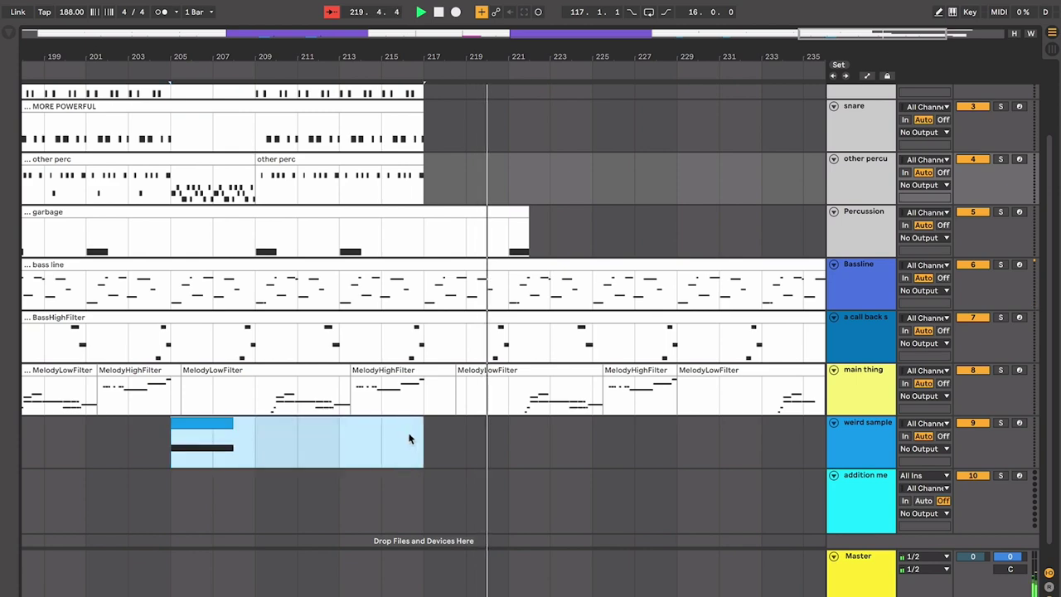
pyautogui.hotkey('ctrl', 'd')
pyautogui.scroll(1, 408, 438)
pyautogui.hscroll(2, 409, 437)
pyautogui.press('-')
pyautogui.press('-')
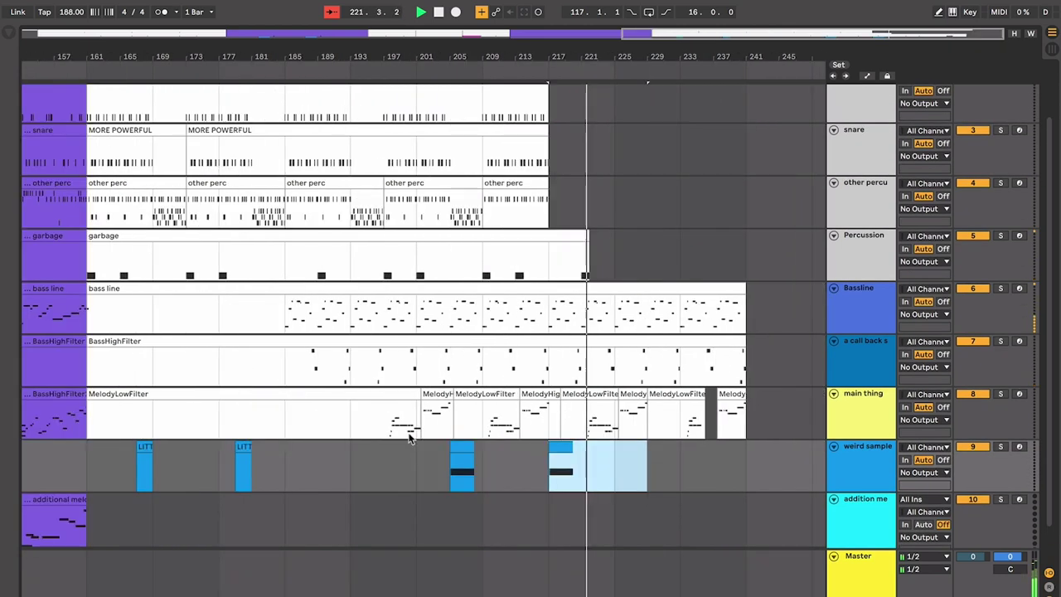
pyautogui.scroll(2, 571, 314)
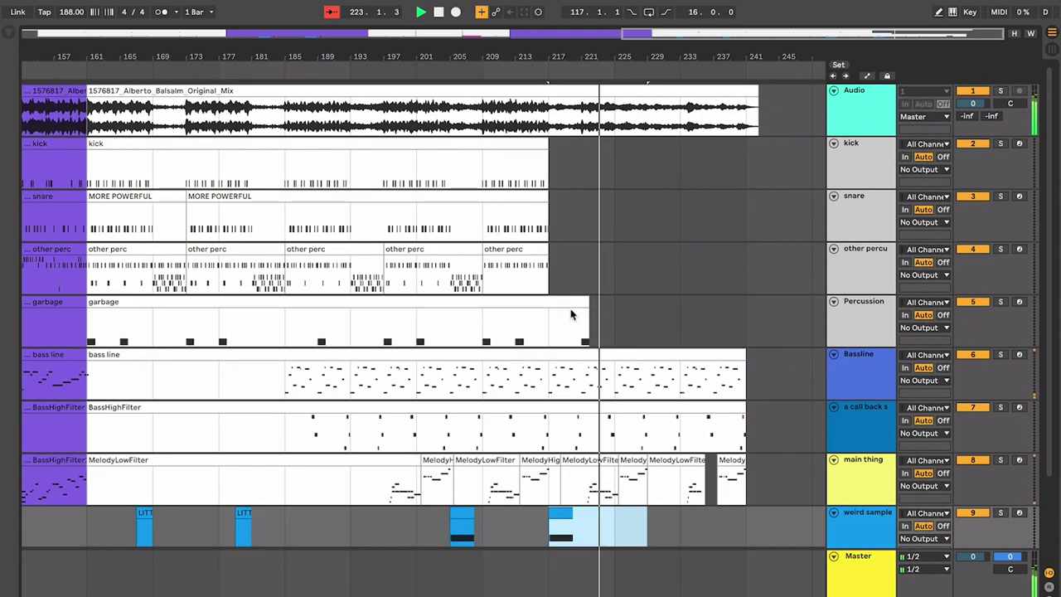
# Step: Check the last other perc clip, follow the playback through the closing section to the end of the audio, and stop it
pyautogui.click(531, 248)
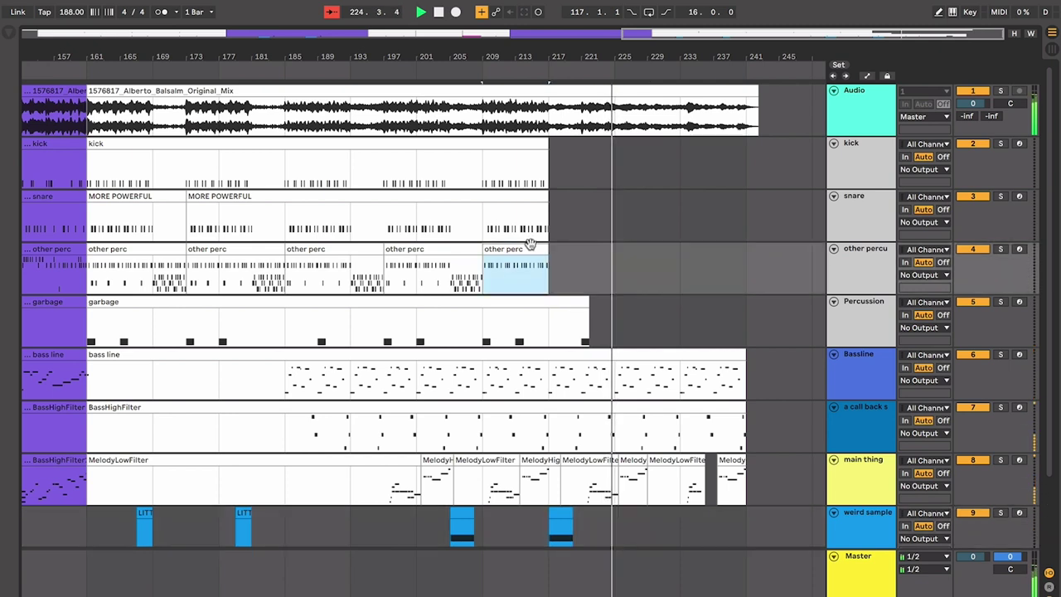
pyautogui.click(611, 262)
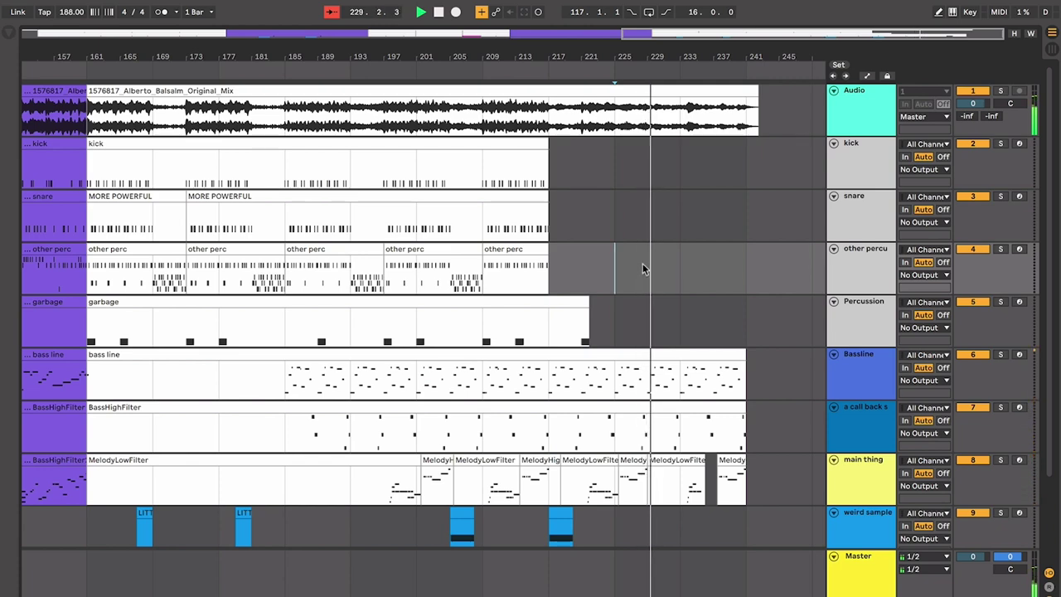
pyautogui.press('+')
pyautogui.press('+')
pyautogui.press('+')
pyautogui.press('+')
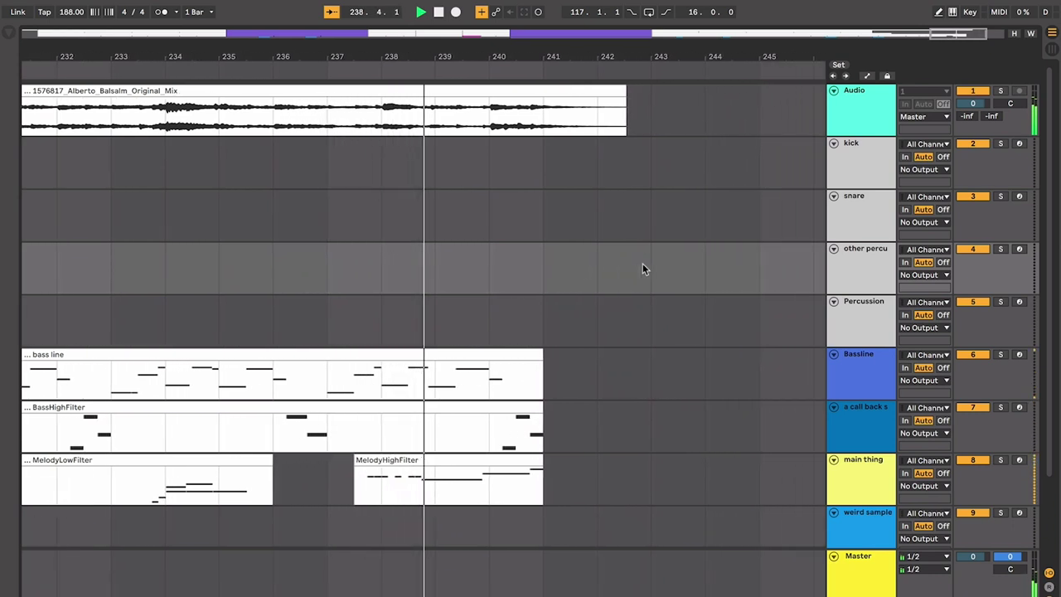
pyautogui.press('-')
pyautogui.press('-')
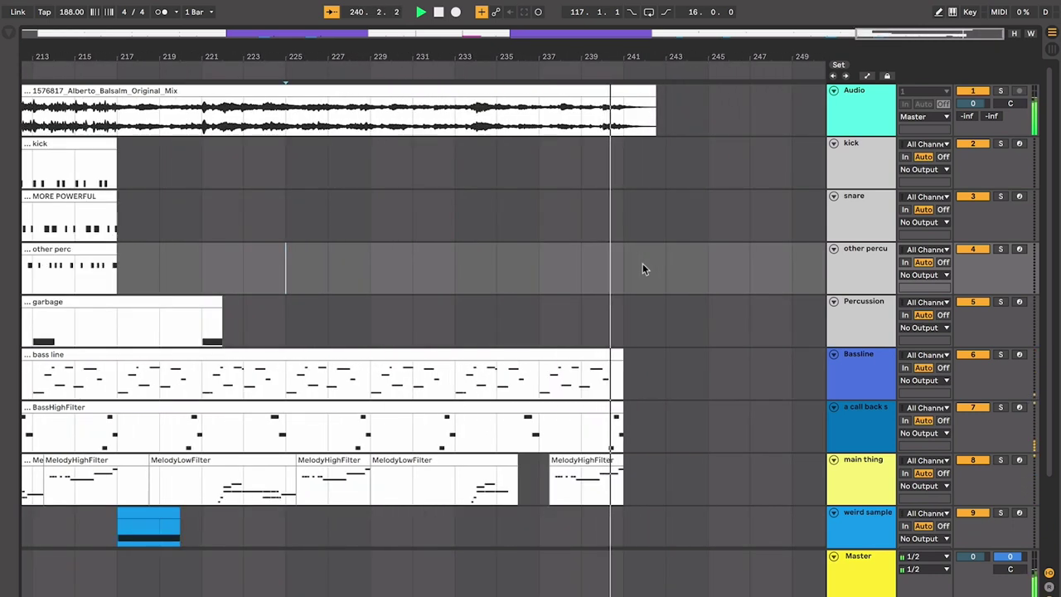
pyautogui.press('-')
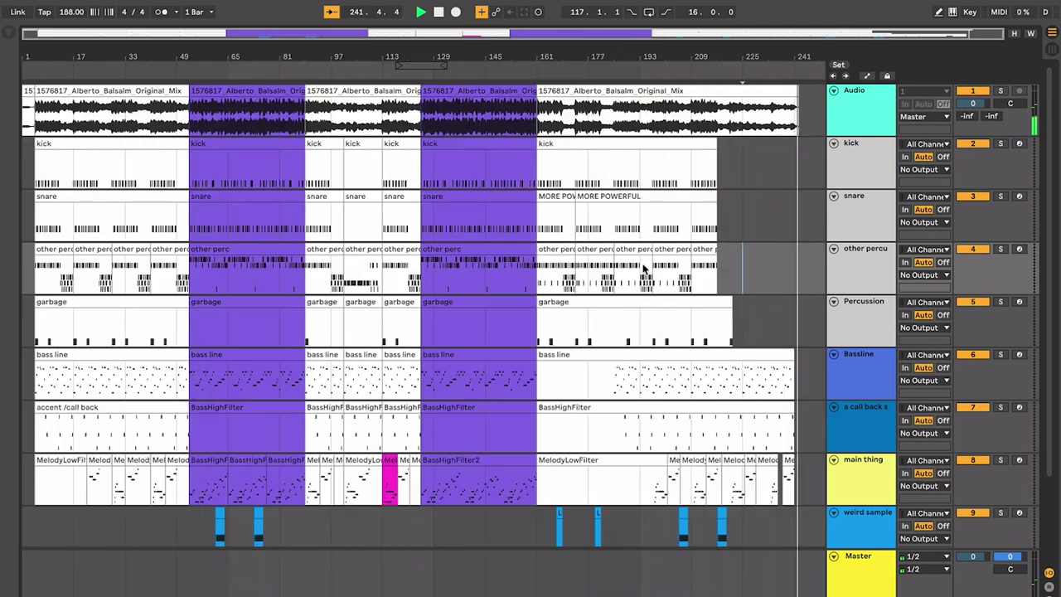
pyautogui.press('-')
pyautogui.press('space')
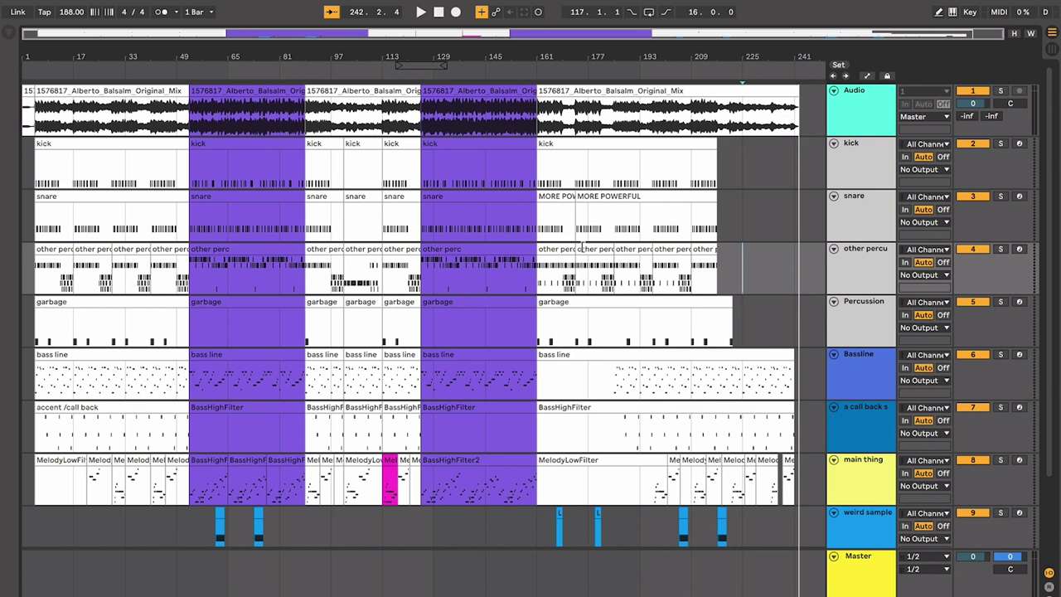
# Step: Review the audio sections starting at bars 53 and 89 and the snare and kick clips at bar 101
pyautogui.click(238, 91)
pyautogui.click(339, 89)
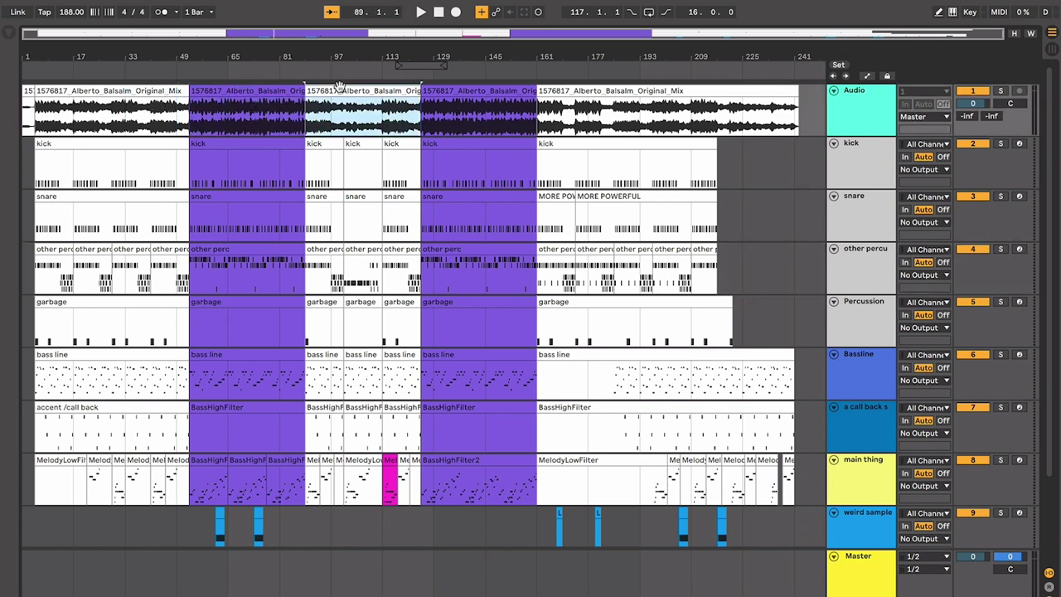
pyautogui.moveTo(333, 108); pyautogui.dragTo(369, 418)
pyautogui.click(175, 107)
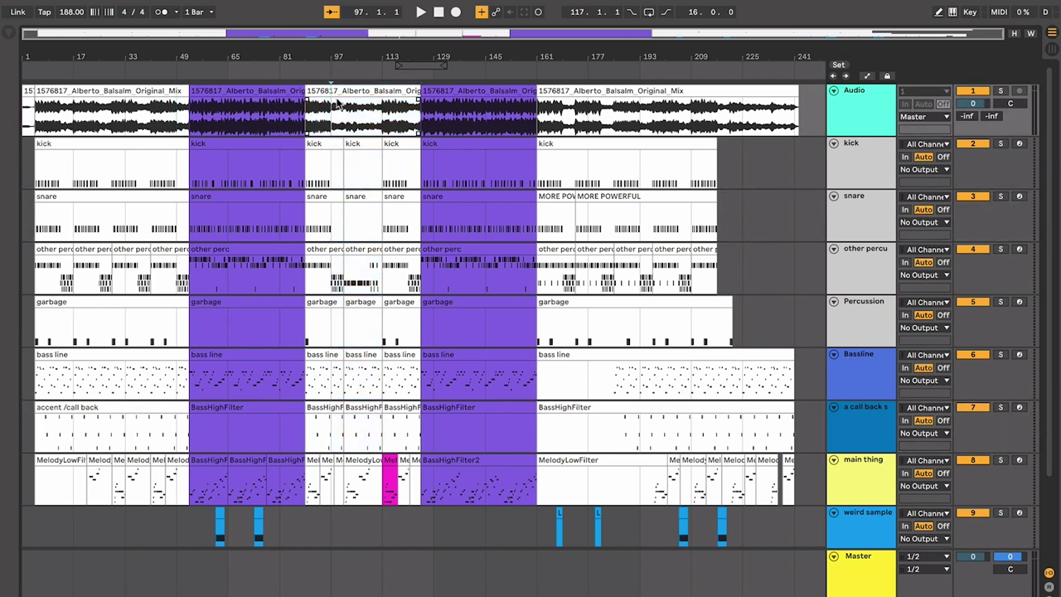
pyautogui.click(357, 196)
pyautogui.click(359, 146)
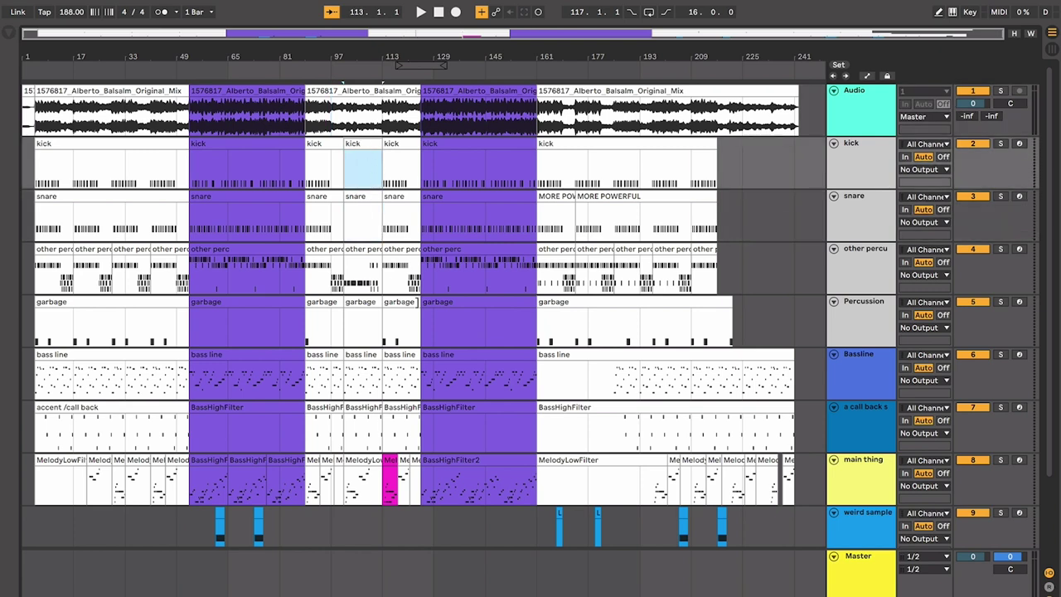
# Step: Examine the section starting at bar 125, from its kick clip to the additional melody clip
pyautogui.click(450, 146)
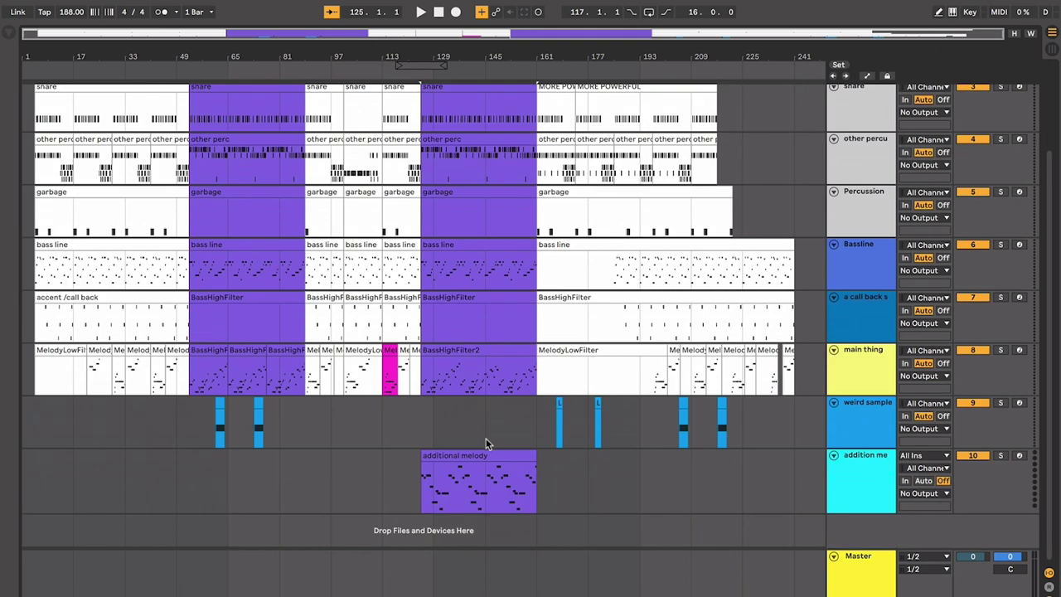
pyautogui.scroll(2, 486, 438)
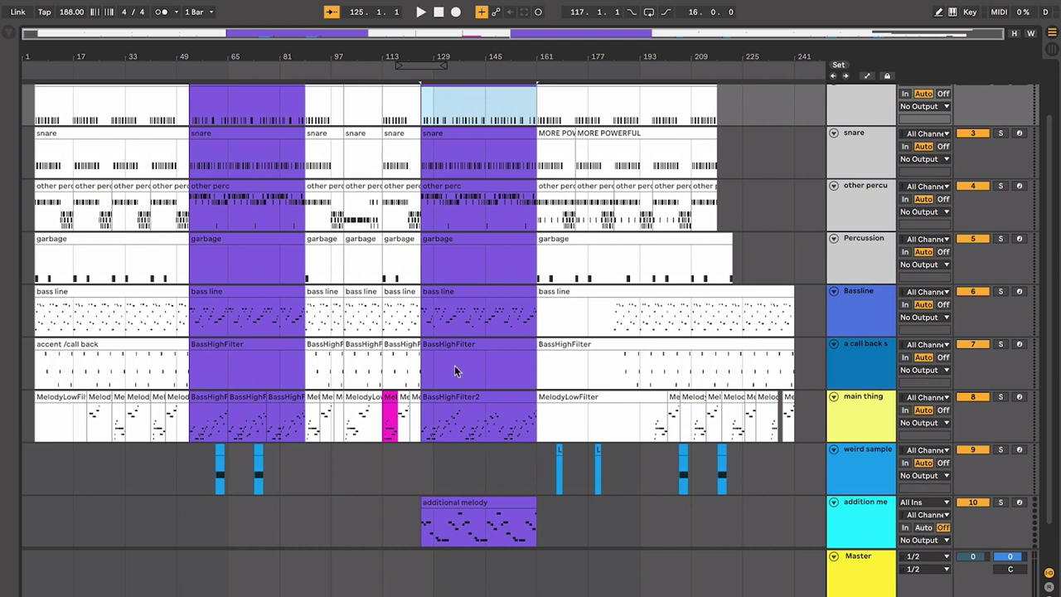
pyautogui.scroll(-2, 264, 338)
pyautogui.click(445, 473)
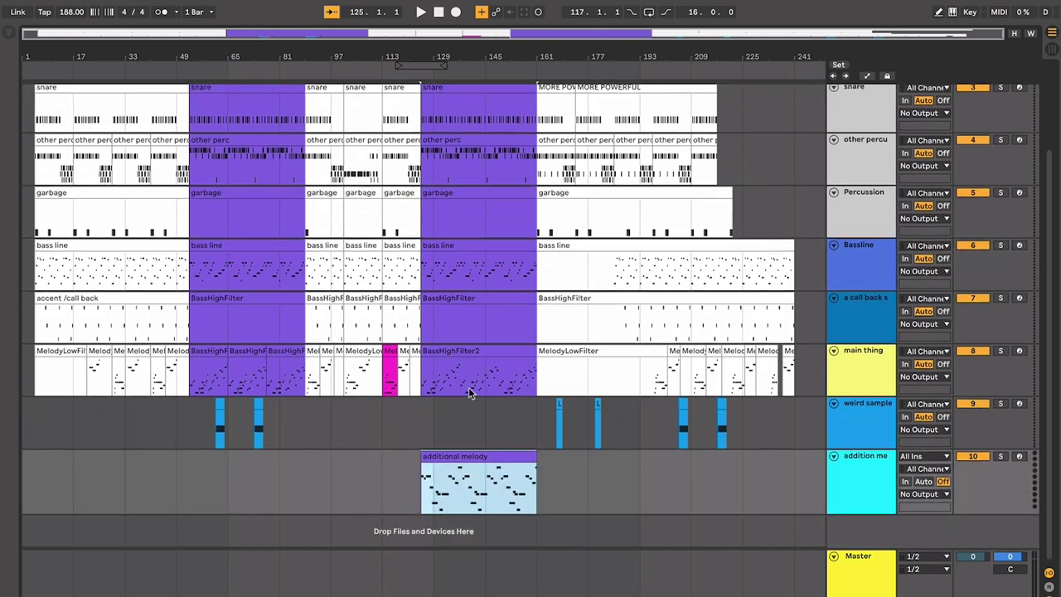
pyautogui.scroll(4, 469, 387)
# Step: Review the other perc clips at bars 161, 173 and 185 and the outro after the percussion ends
pyautogui.click(556, 250)
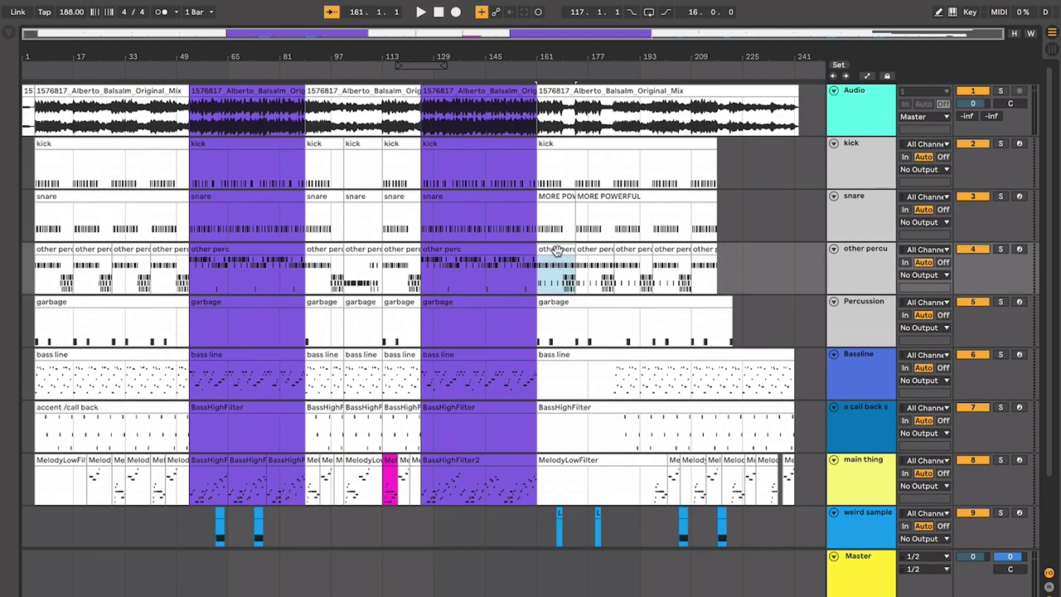
pyautogui.click(602, 246)
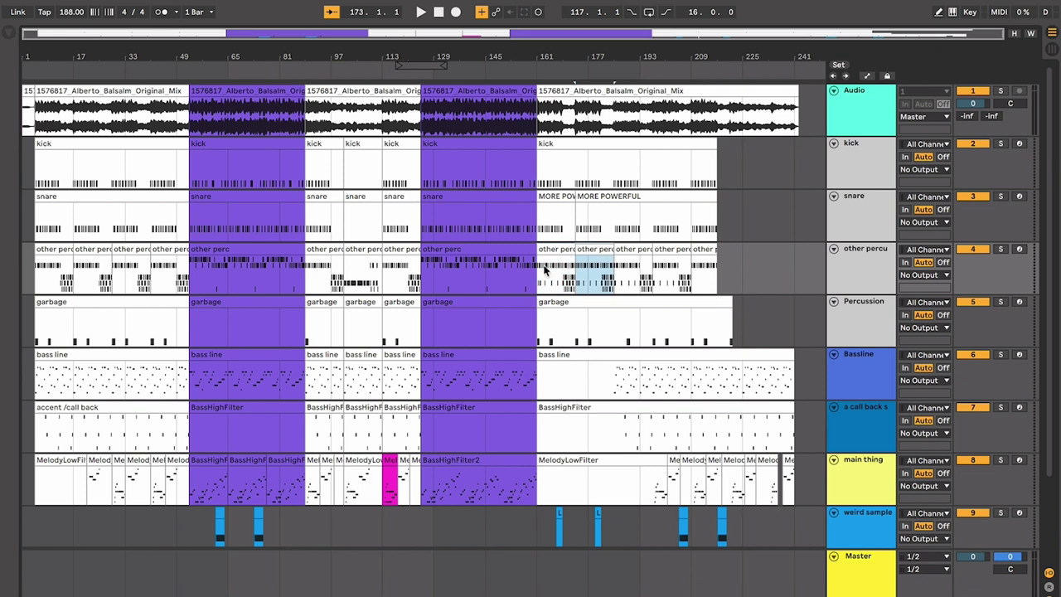
pyautogui.click(628, 249)
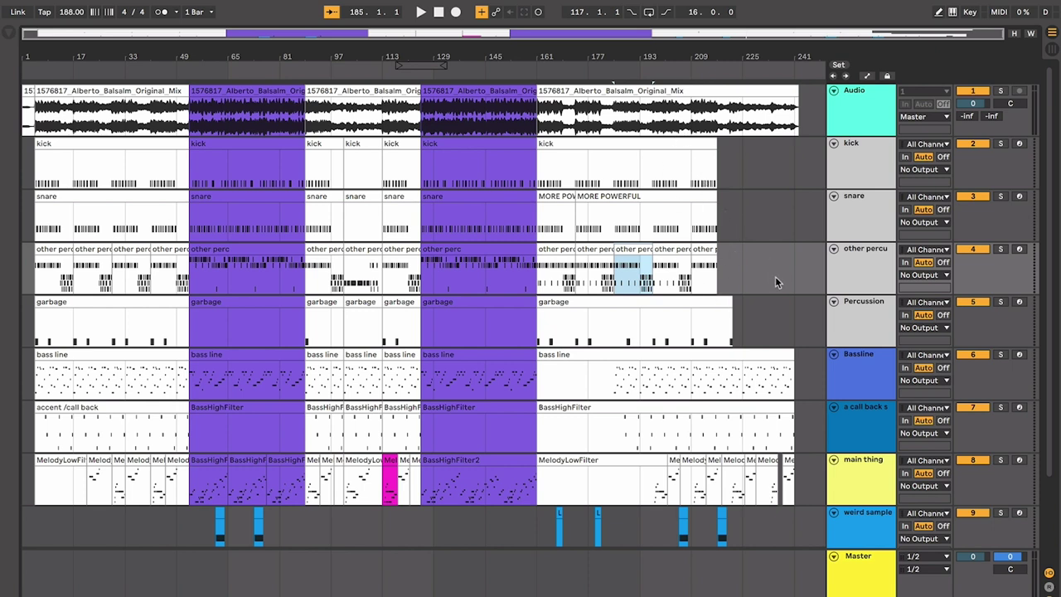
pyautogui.click(751, 329)
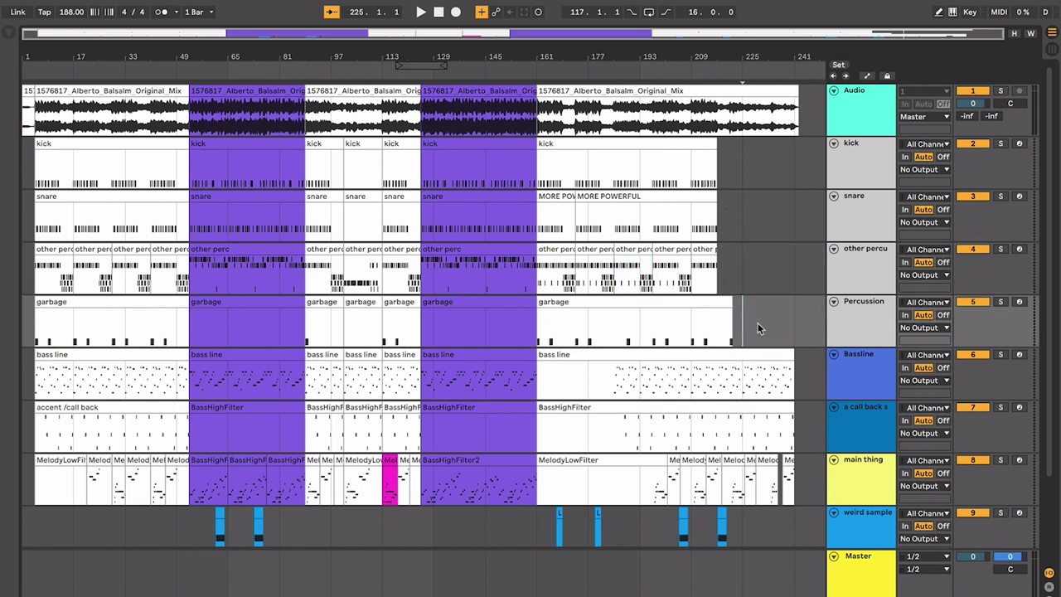